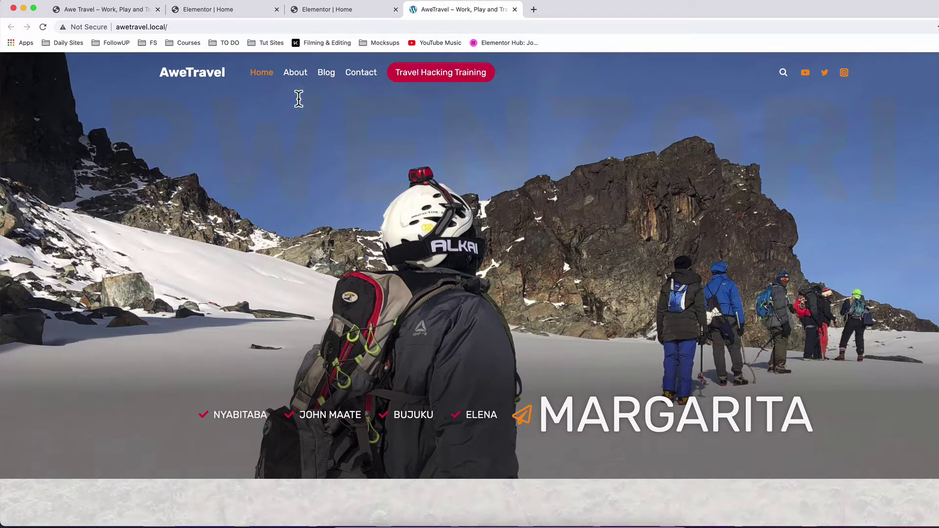
# Switch from the live AweTravel site to the Elementor editor tab for the Home page
pyautogui.click(324, 12)
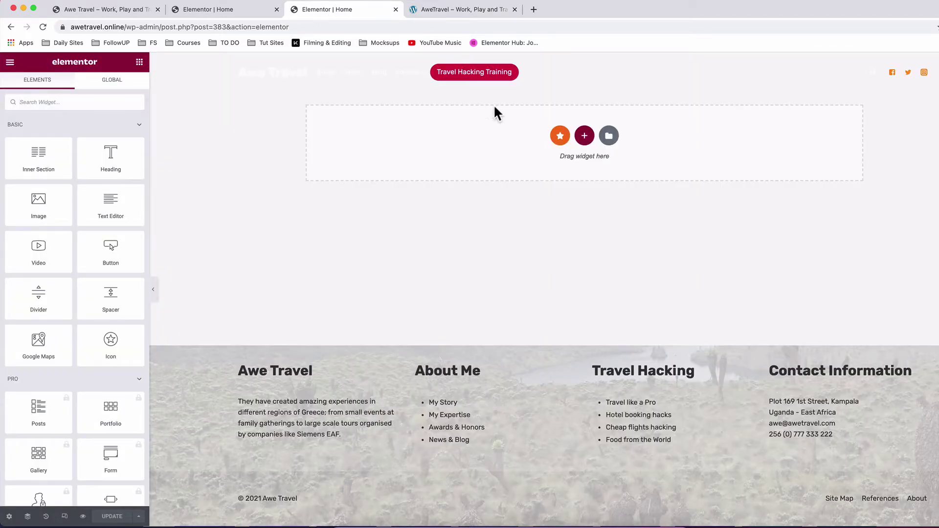
# Add a one-column section and set its height to Fit To Screen after trying Min Height in VH
pyautogui.click(585, 138)
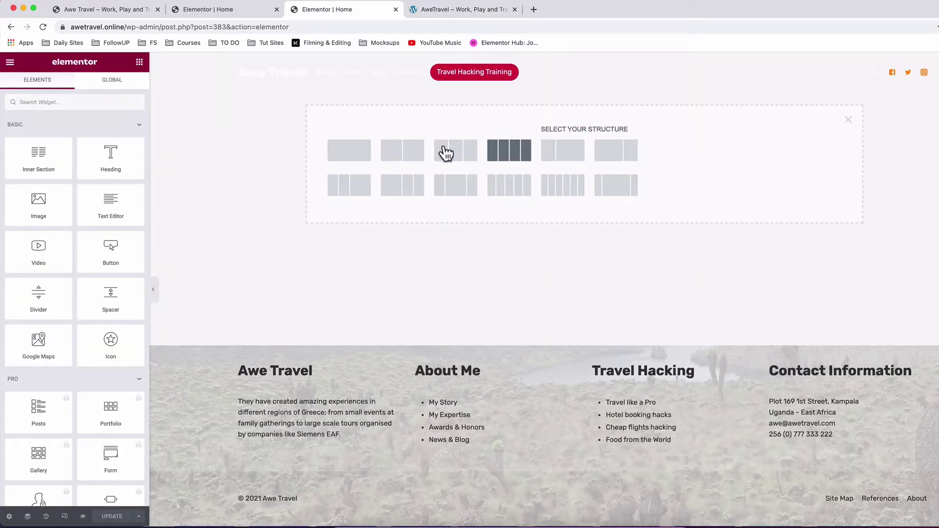
pyautogui.click(355, 146)
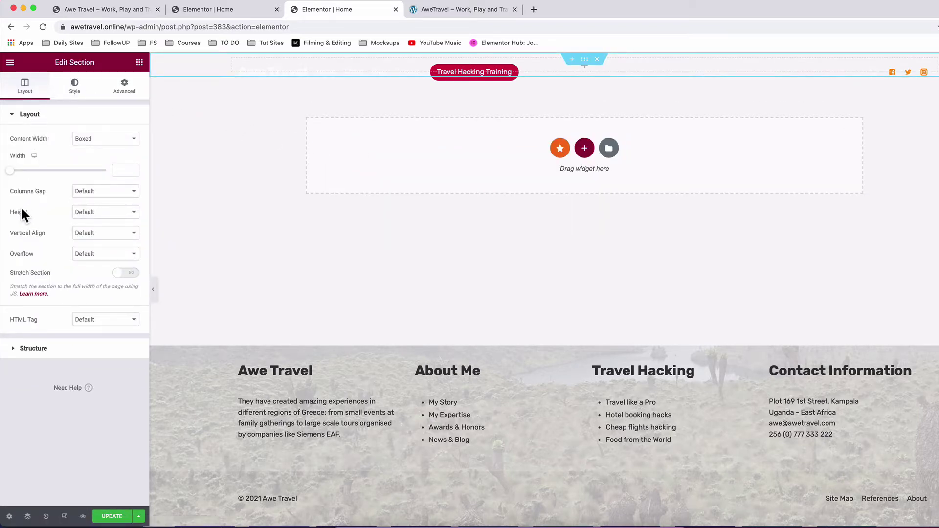
pyautogui.click(103, 215)
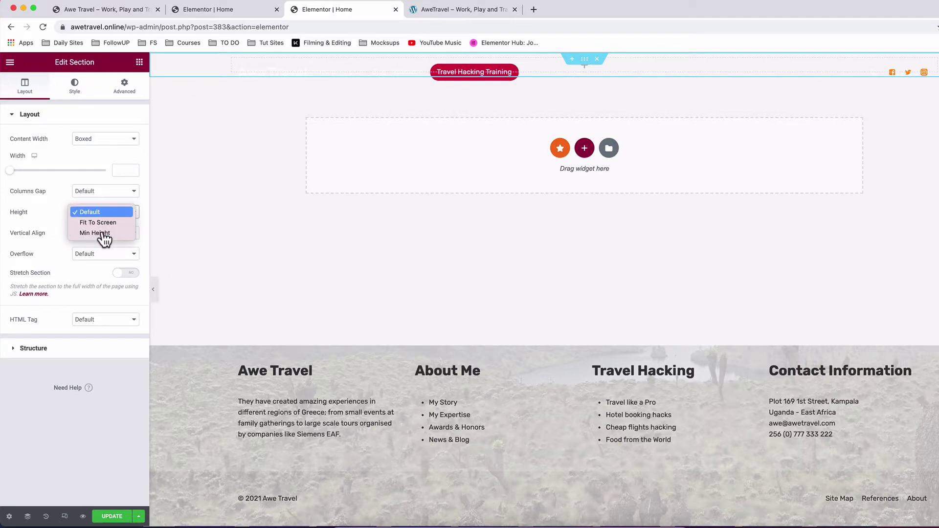
pyautogui.click(103, 233)
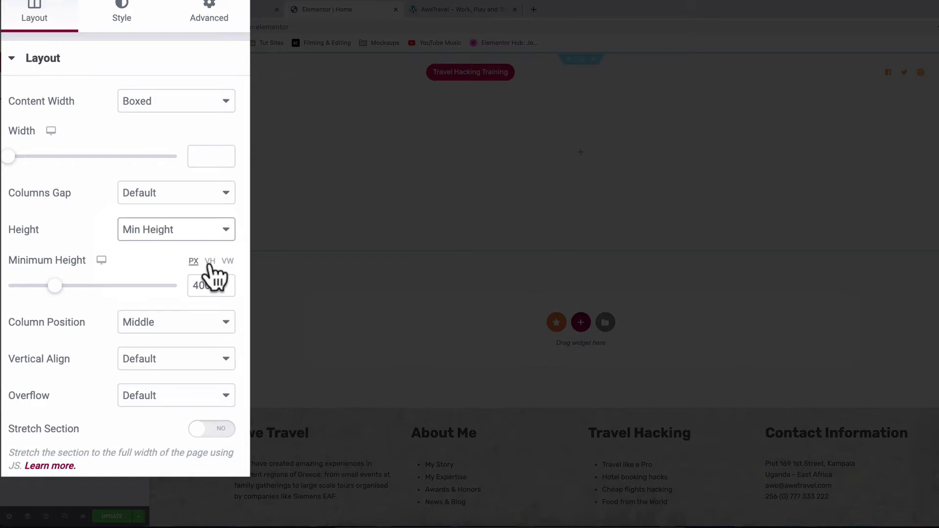
pyautogui.click(209, 261)
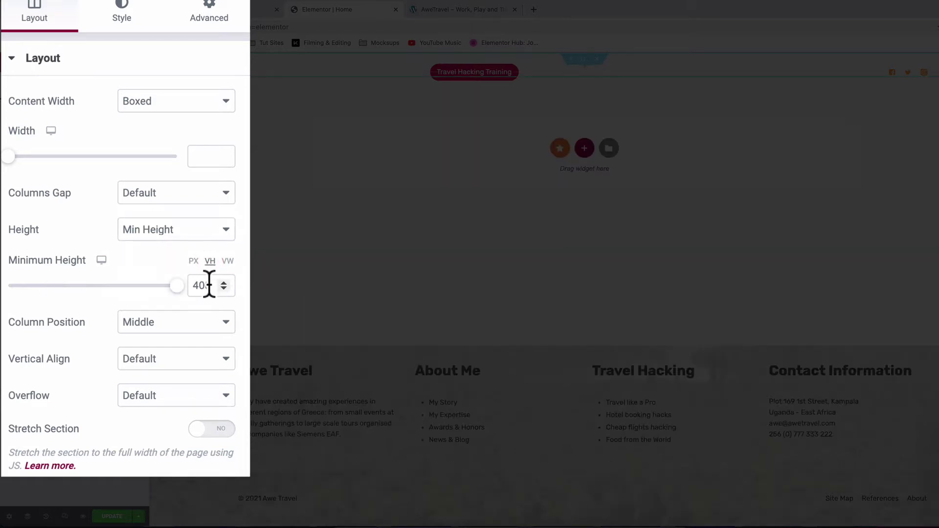
pyautogui.doubleClick(209, 285)
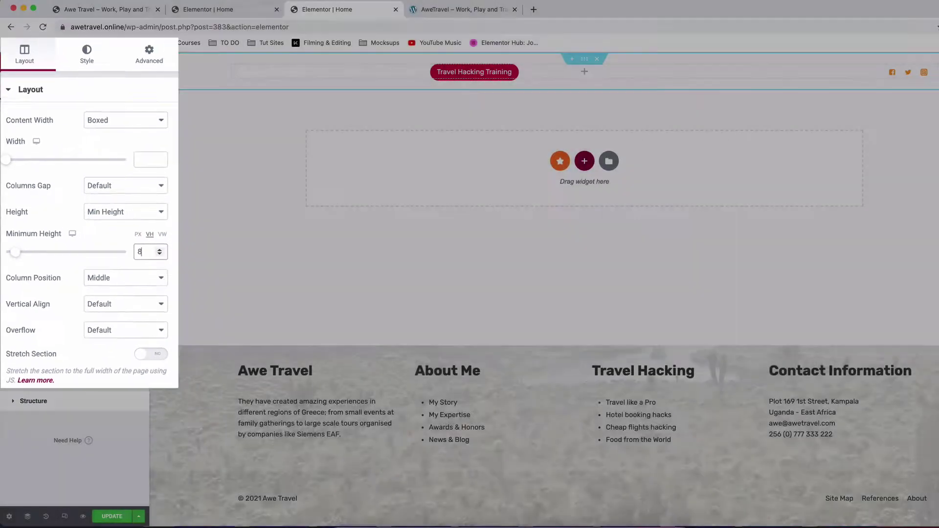
pyautogui.click(446, 9)
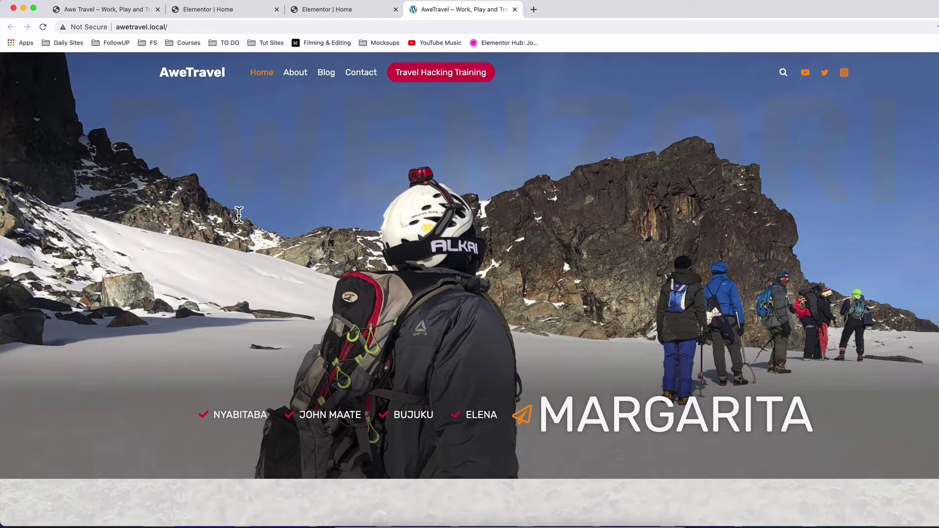
pyautogui.click(312, 9)
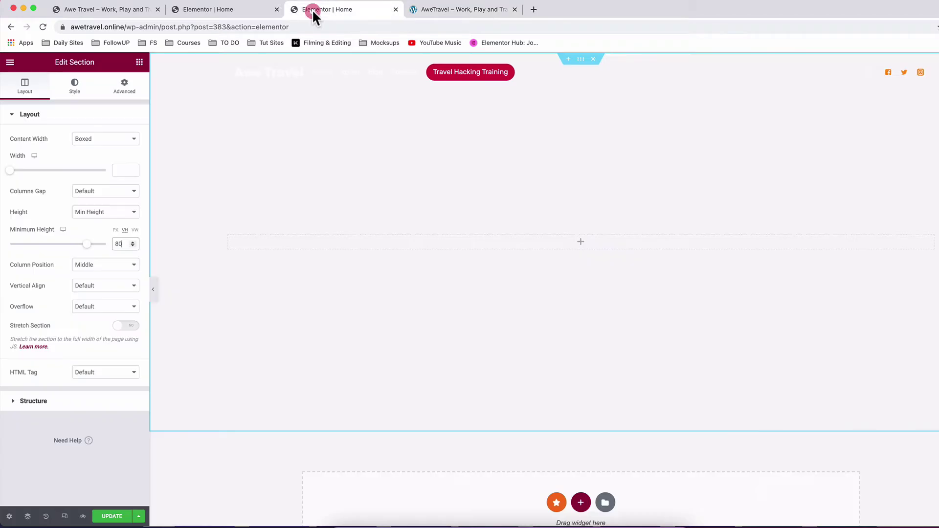
pyautogui.click(102, 215)
pyautogui.click(100, 201)
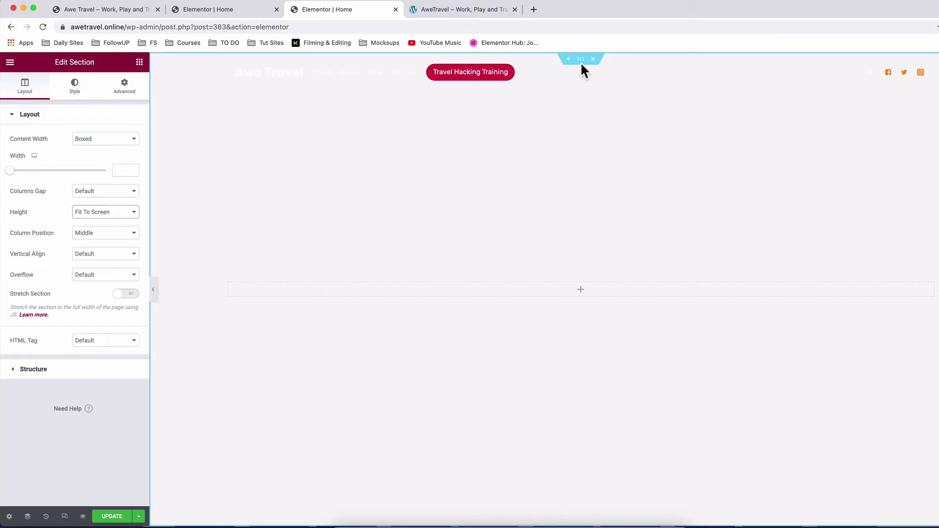
# Give the section a Classic background of the mountain-climber photo sized to Cover
pyautogui.click(72, 87)
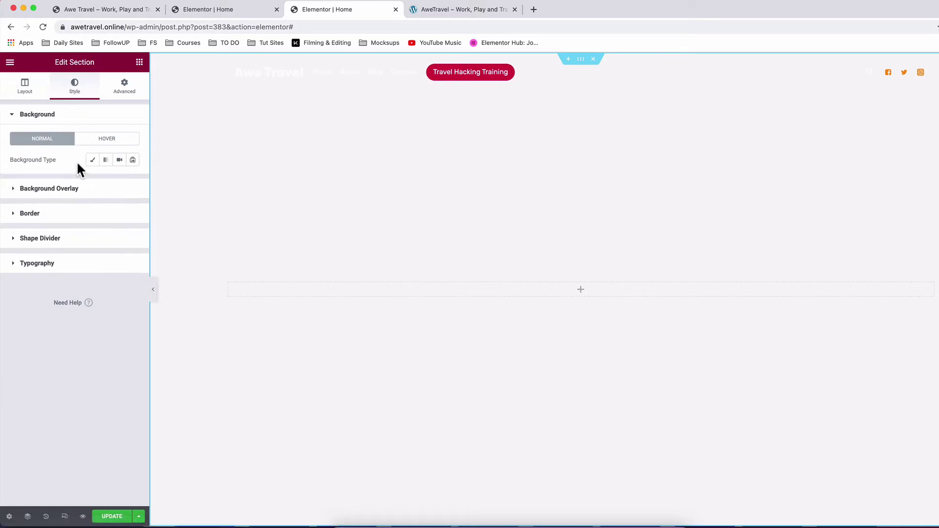
pyautogui.click(92, 161)
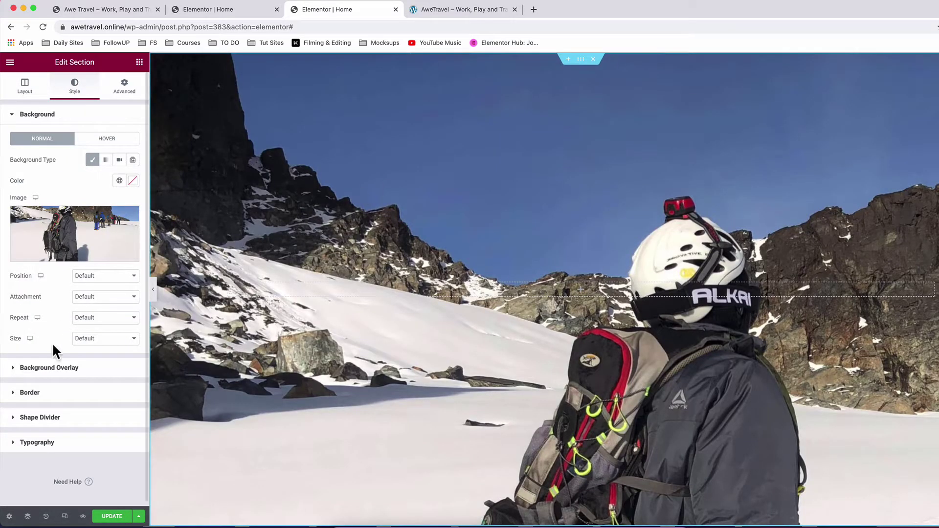
pyautogui.click(97, 343)
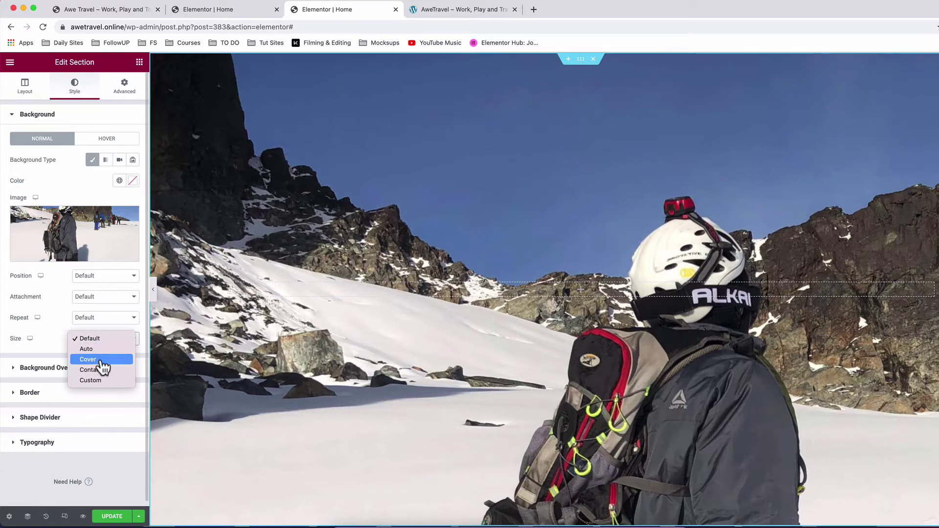
pyautogui.click(98, 360)
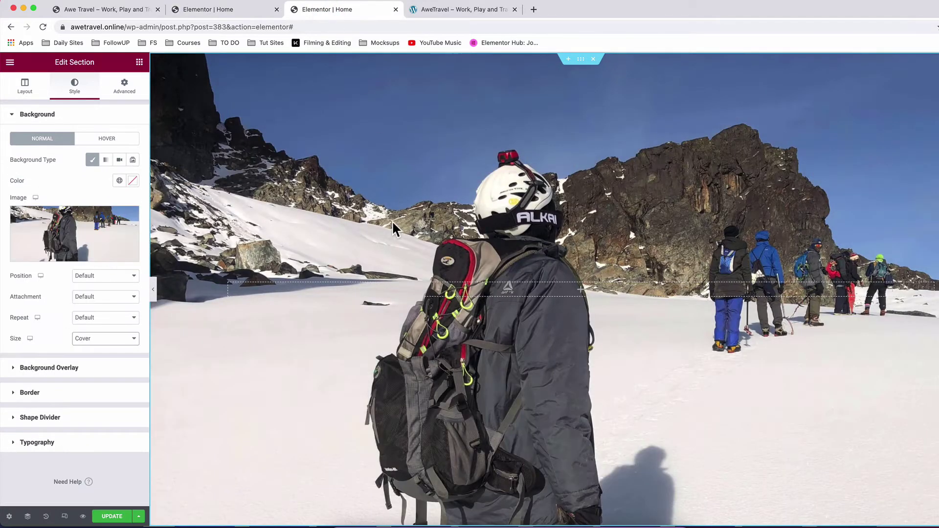
pyautogui.click(442, 9)
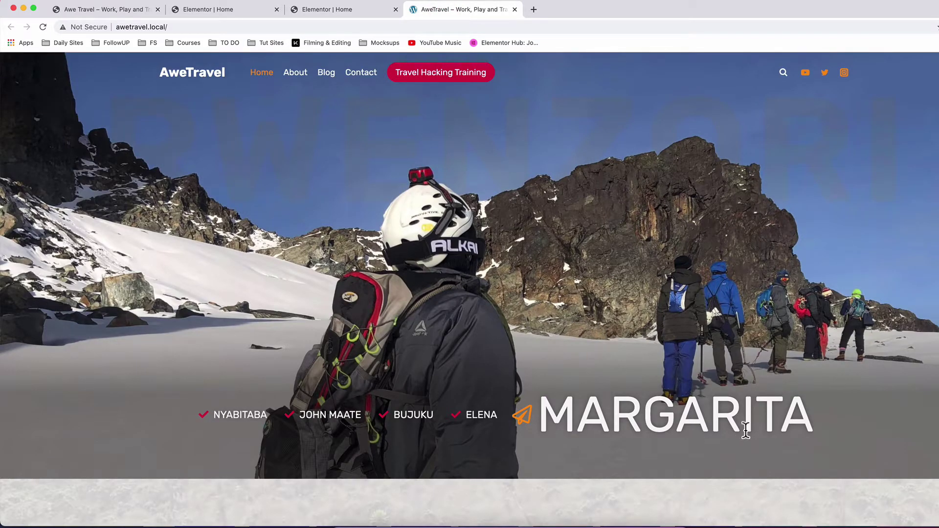
pyautogui.click(321, 19)
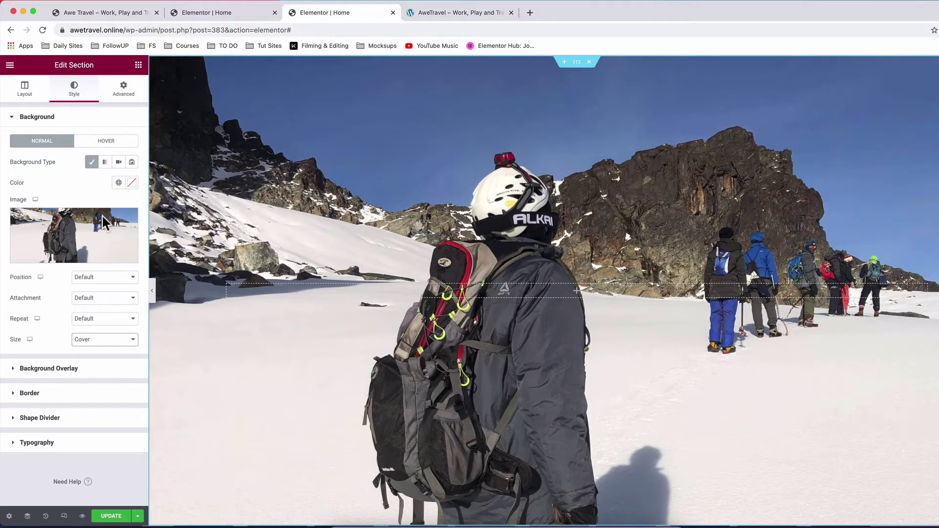
# Make the background overlay a gradient starting with Off white at location 60
pyautogui.click(47, 369)
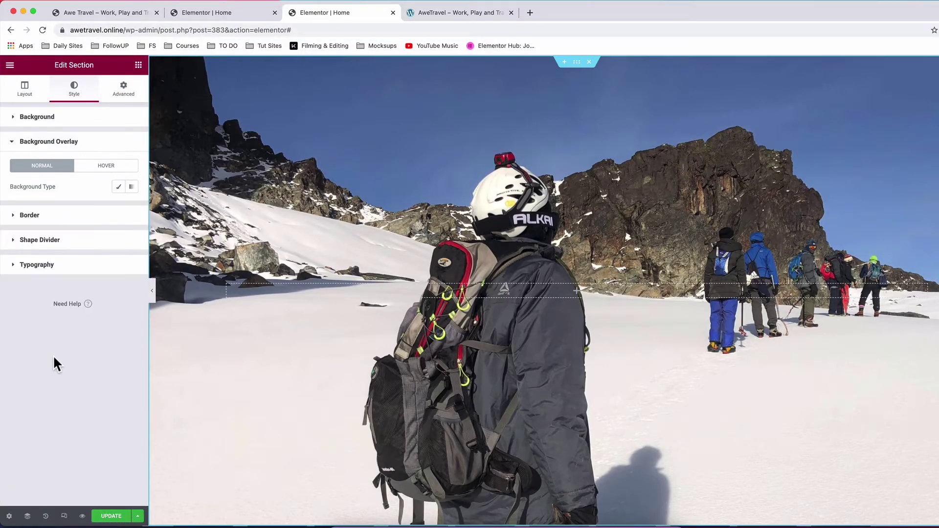
pyautogui.click(132, 189)
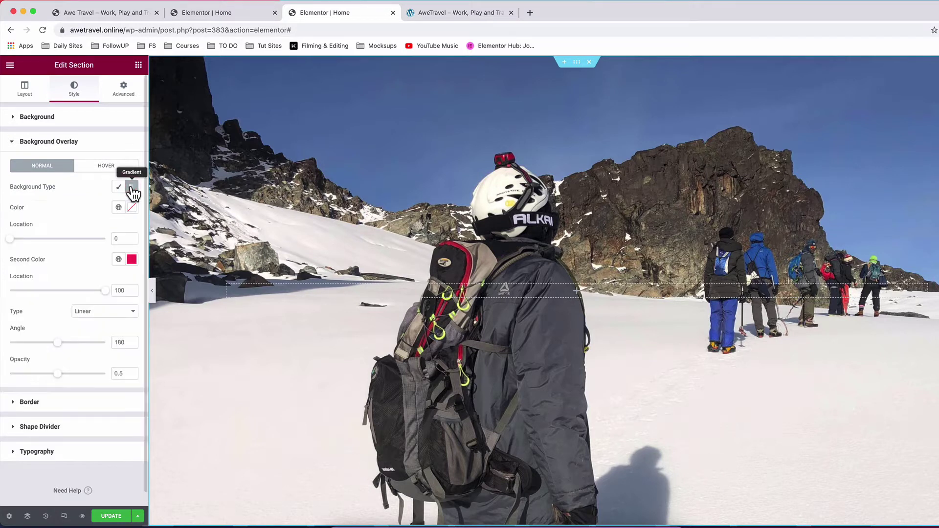
pyautogui.click(119, 207)
pyautogui.scroll(-3, 88, 268)
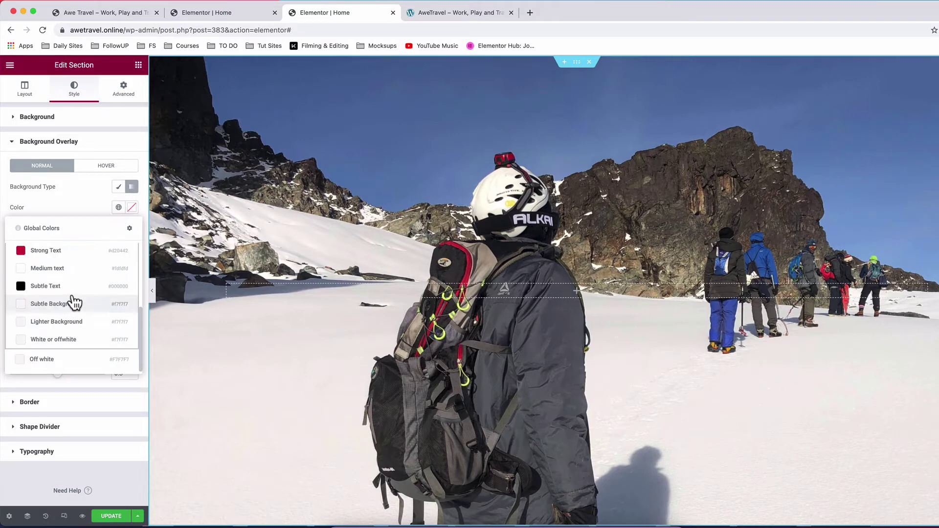
pyautogui.click(56, 360)
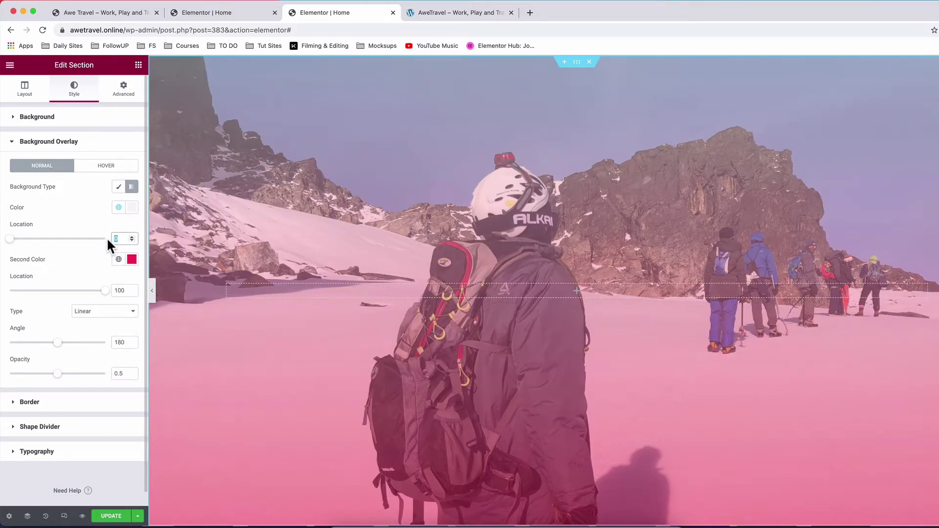
pyautogui.write('60')
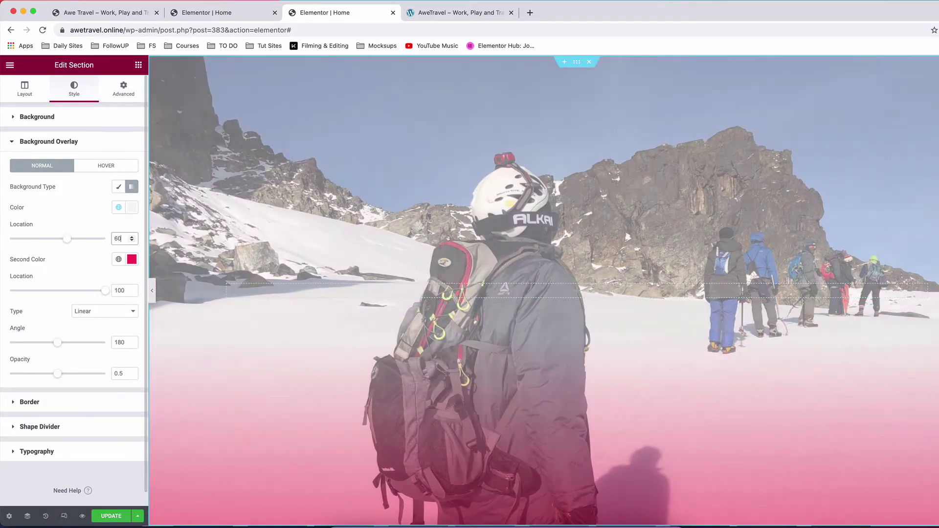
# Set the overlay's second colour to Secondary/Grey, blend mode Multiply, opacity 0.6
pyautogui.click(119, 260)
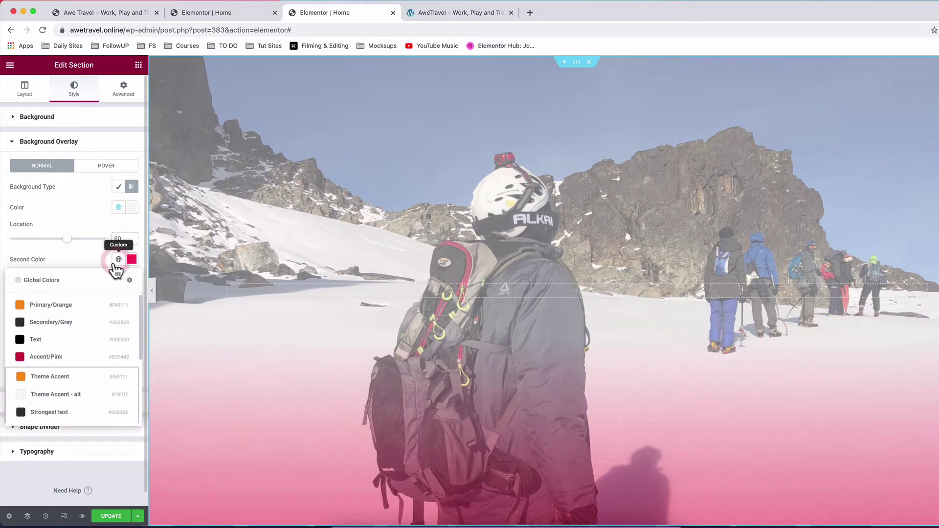
pyautogui.click(79, 321)
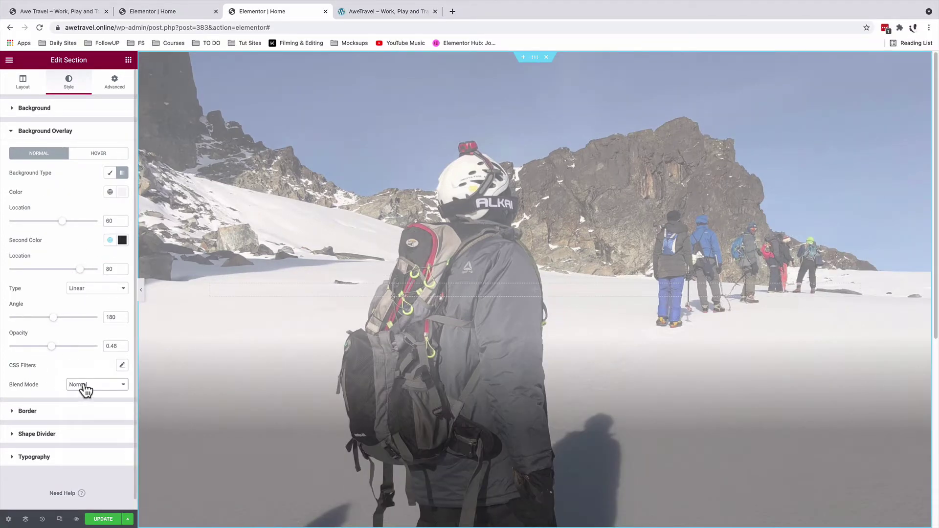
pyautogui.click(93, 389)
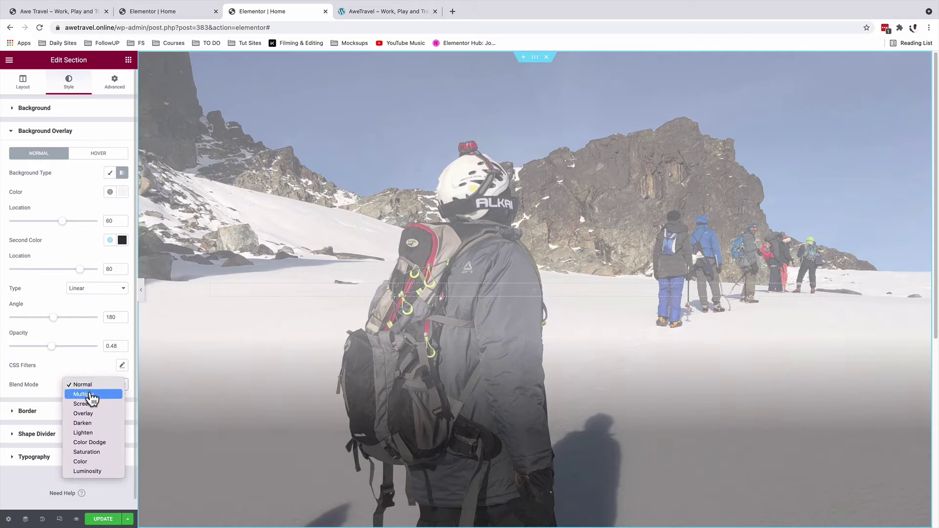
pyautogui.click(84, 394)
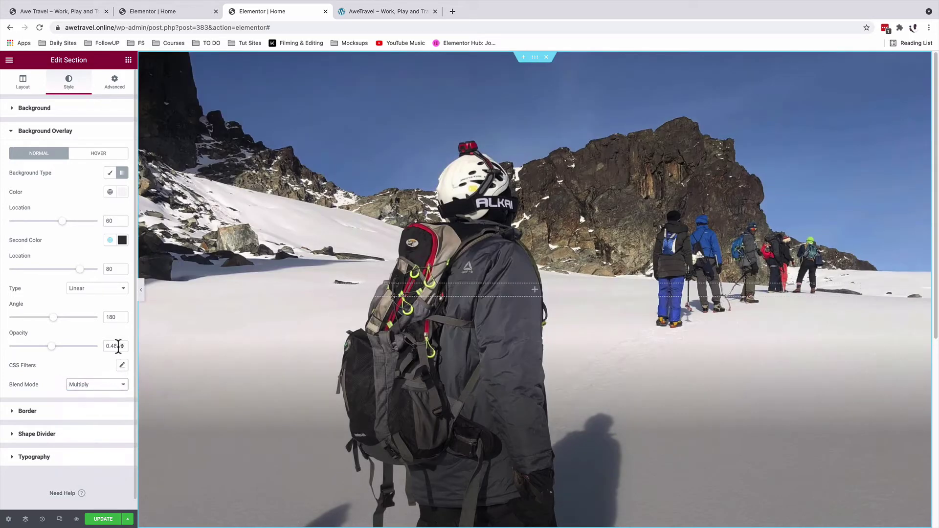
pyautogui.moveTo(118, 345); pyautogui.dragTo(98, 348)
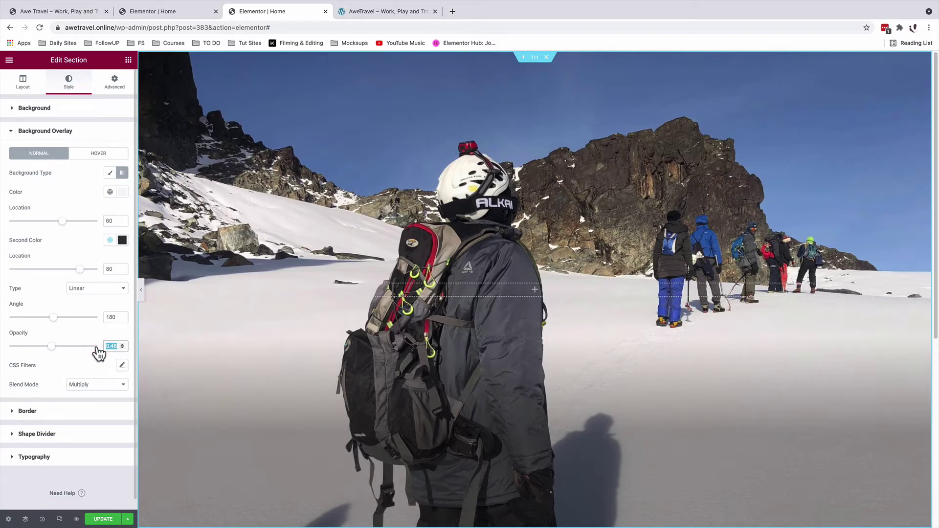
pyautogui.write('0.6')
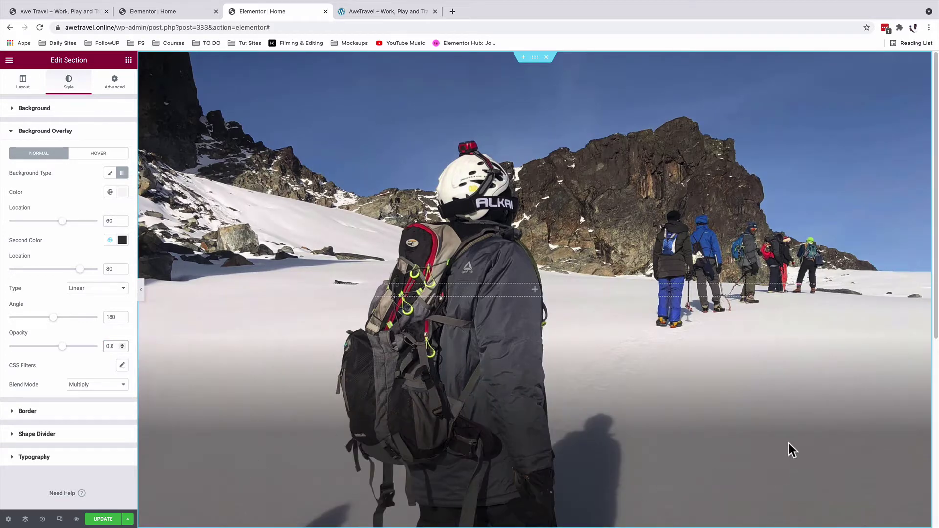
# Save the page with UPDATE and compare the hero against the live homepage
pyautogui.click(103, 519)
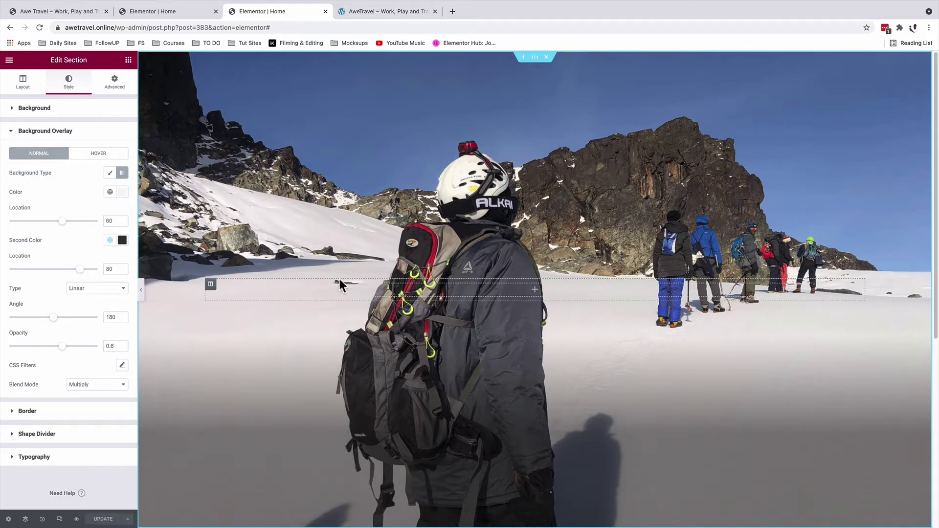
pyautogui.click(378, 15)
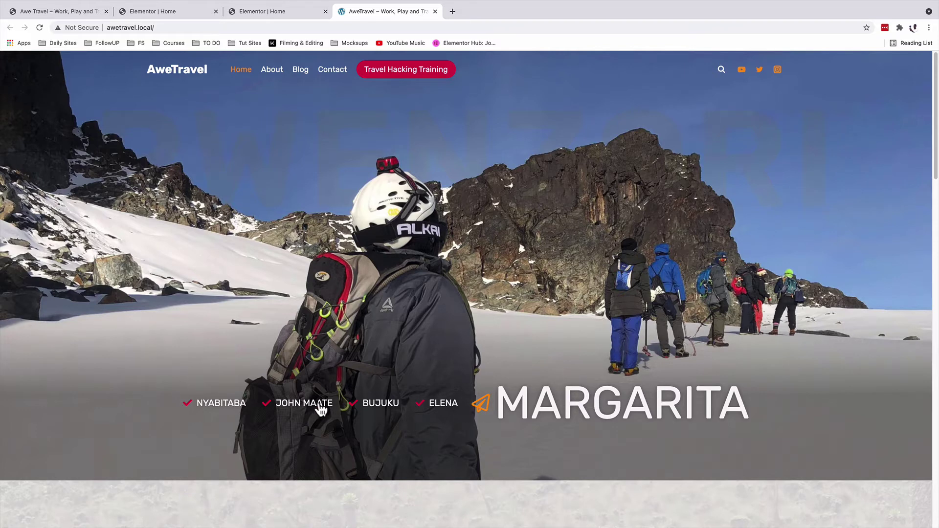
pyautogui.click(271, 13)
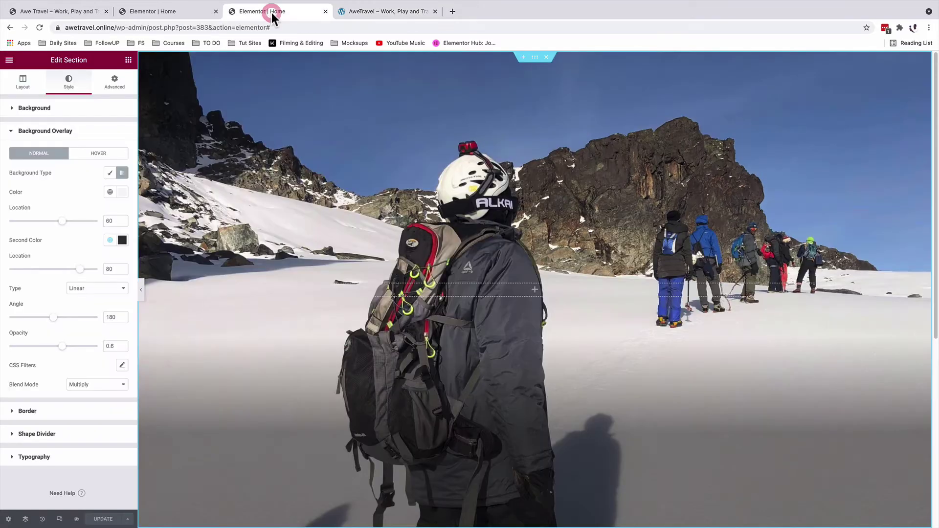
# Drop an inner section into the hero, delete one column, and add a Heading widget
pyautogui.click(128, 60)
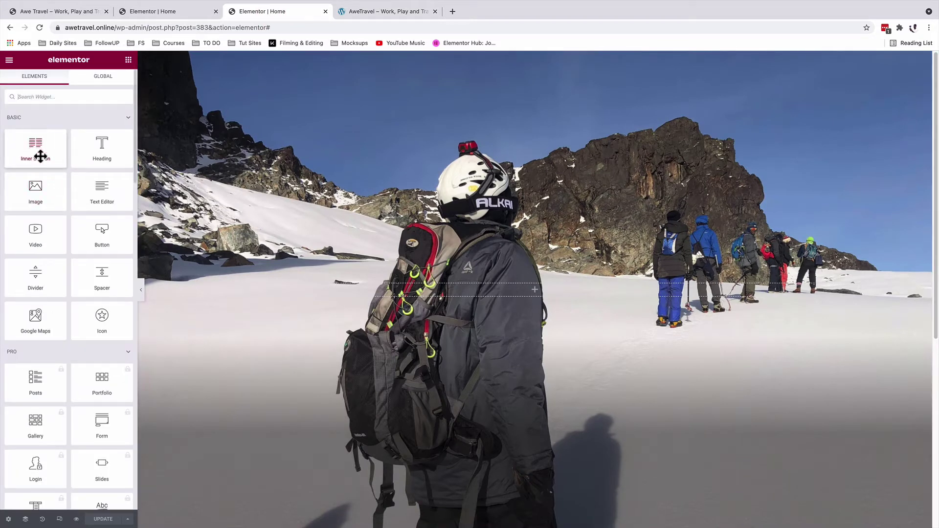
pyautogui.moveTo(39, 155); pyautogui.dragTo(538, 296)
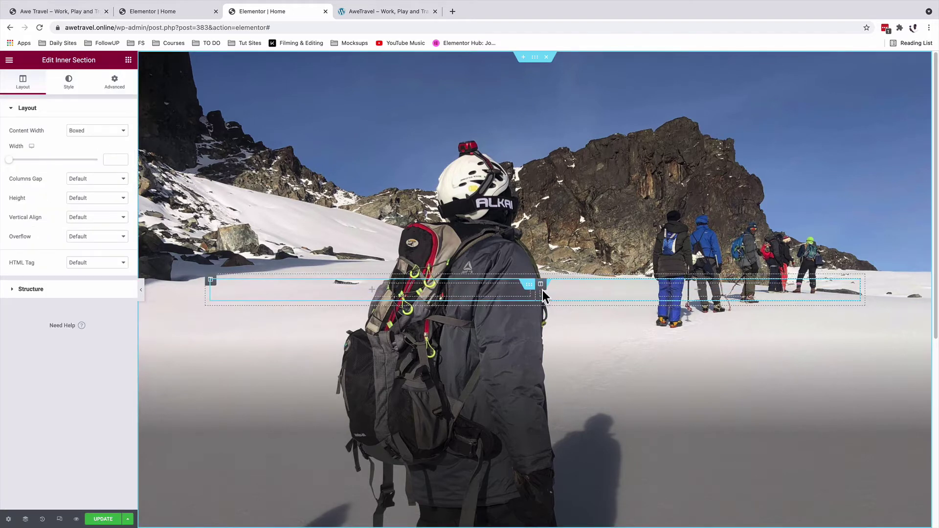
pyautogui.rightClick(542, 292)
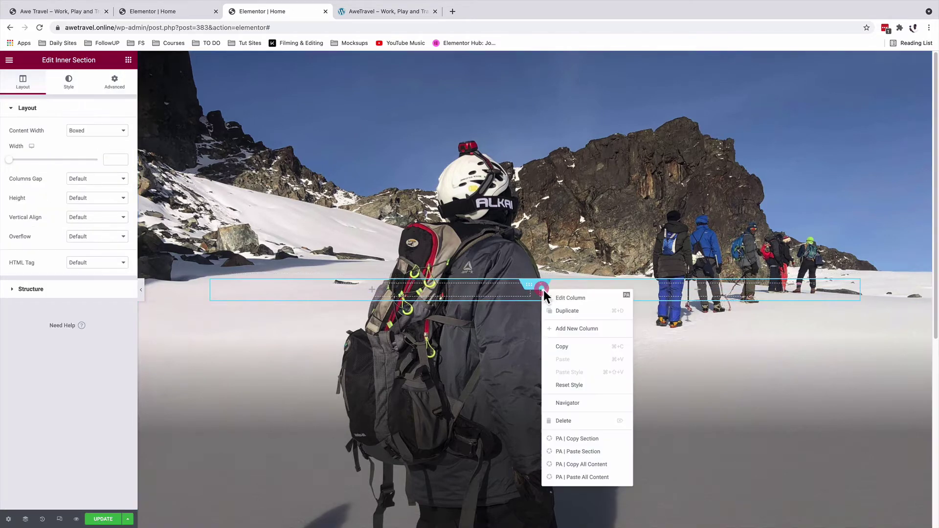
pyautogui.click(569, 421)
pyautogui.click(128, 61)
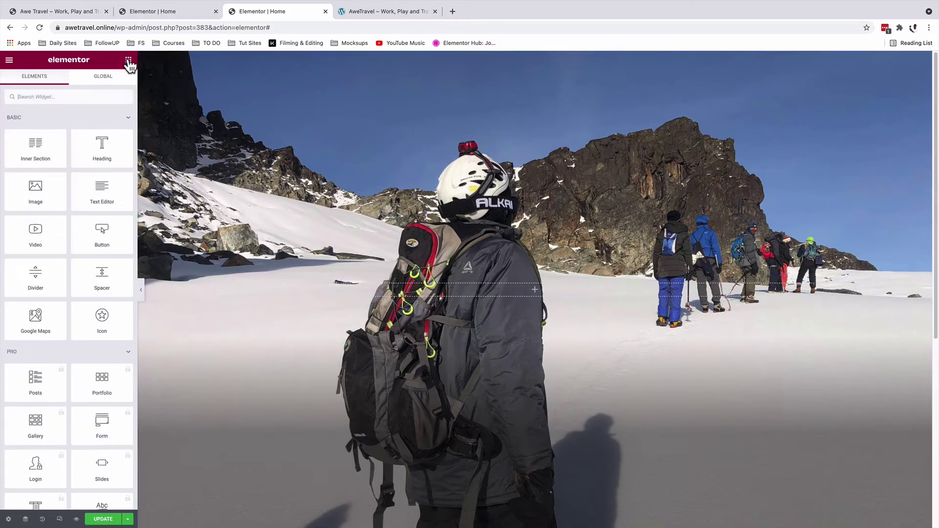
pyautogui.moveTo(98, 143); pyautogui.dragTo(494, 293)
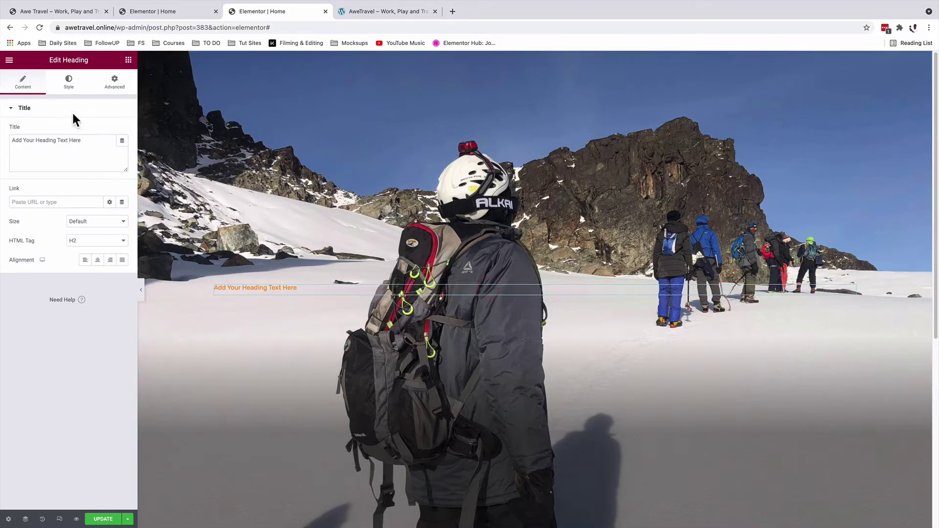
# Change the heading text to 'Rwenzori' and set its HTML tag to H1
pyautogui.tripleClick(57, 139)
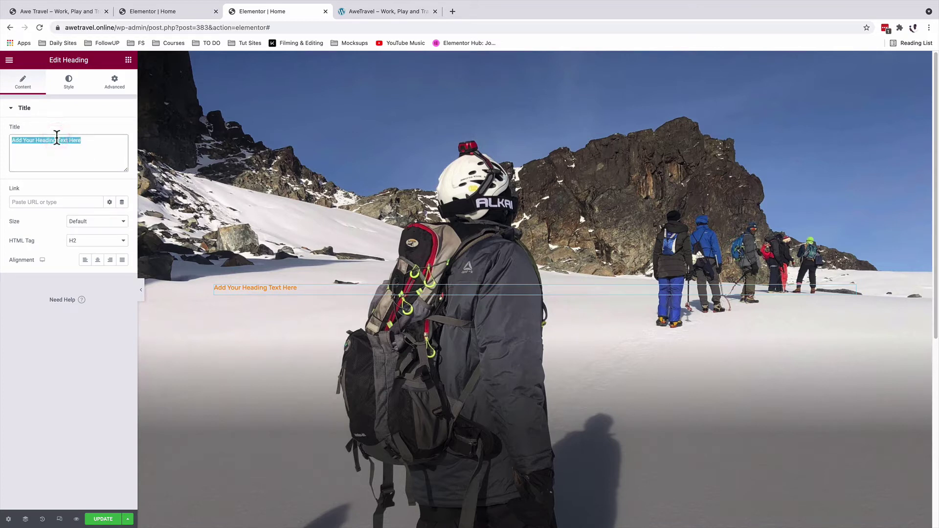
pyautogui.write('Rwenzori')
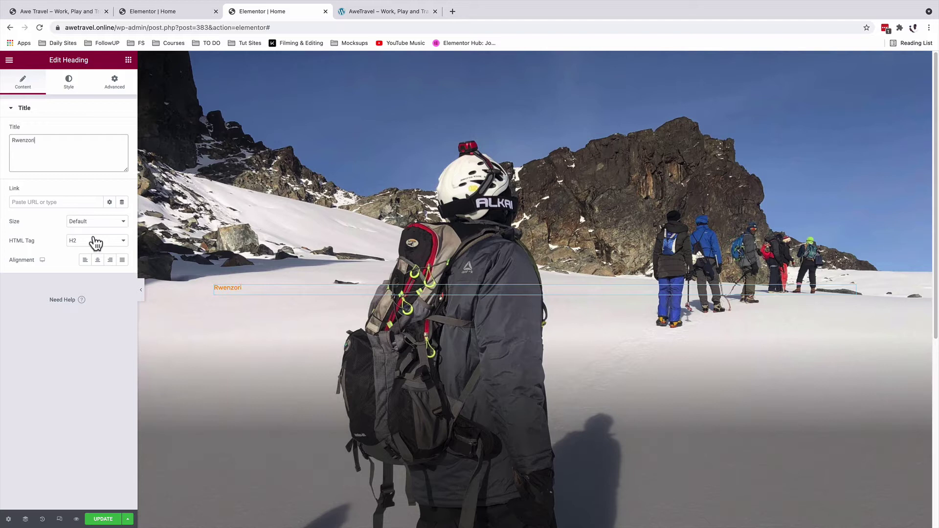
pyautogui.click(93, 240)
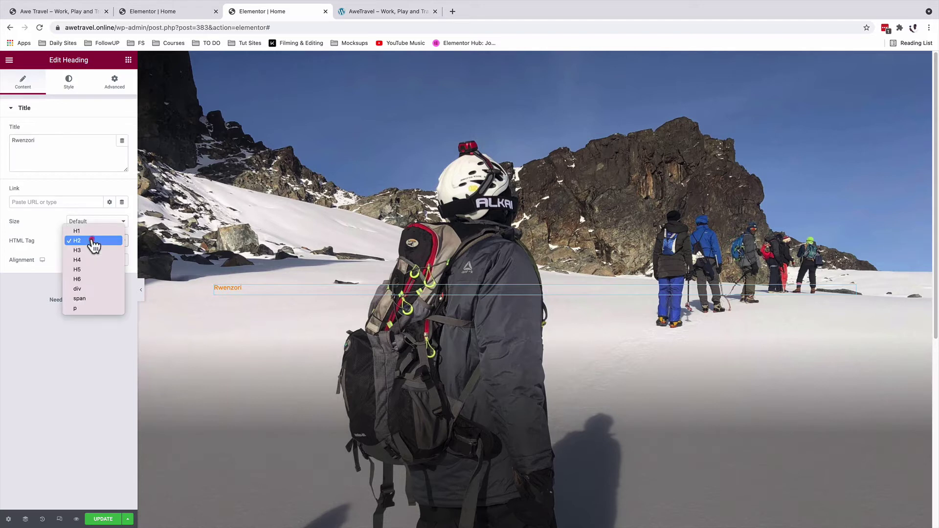
pyautogui.click(92, 231)
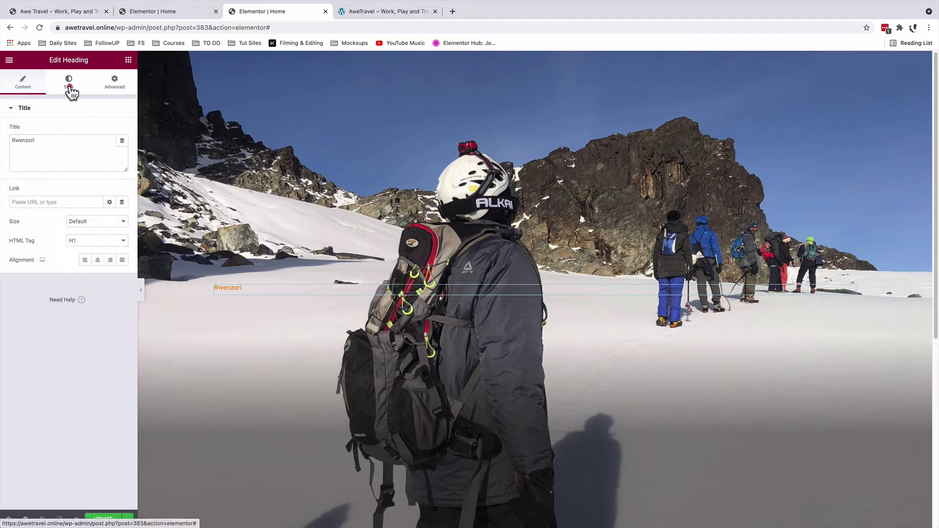
pyautogui.click(69, 83)
# Colour the heading Secondary/Grey and set its typography to size 270, weight 500
pyautogui.click(110, 131)
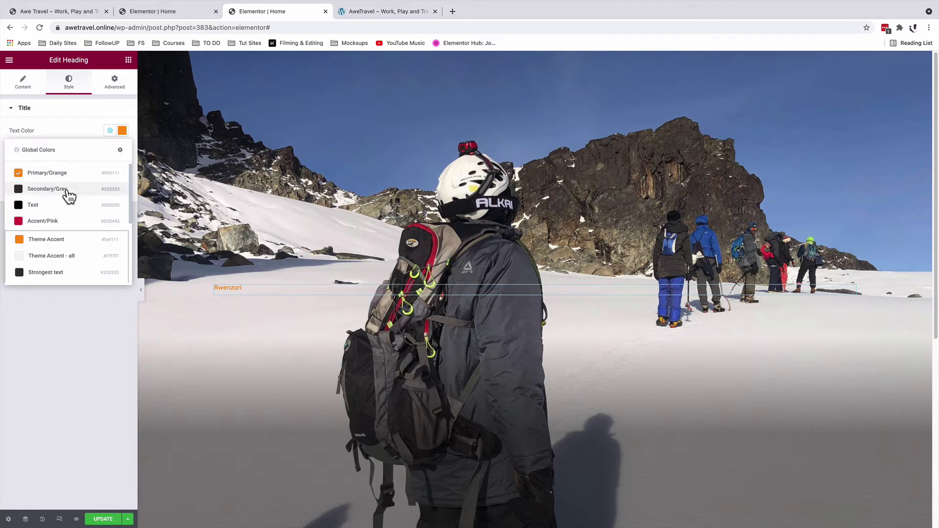
pyautogui.click(49, 188)
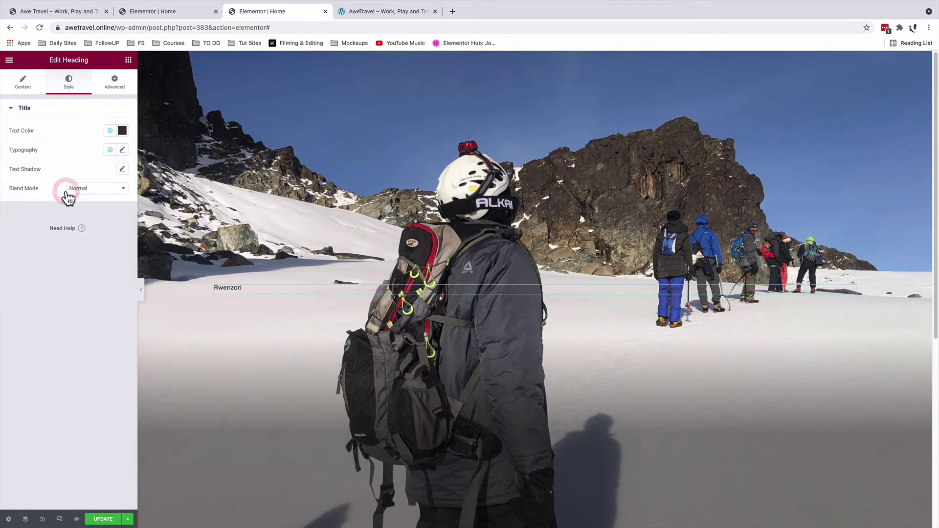
pyautogui.click(122, 150)
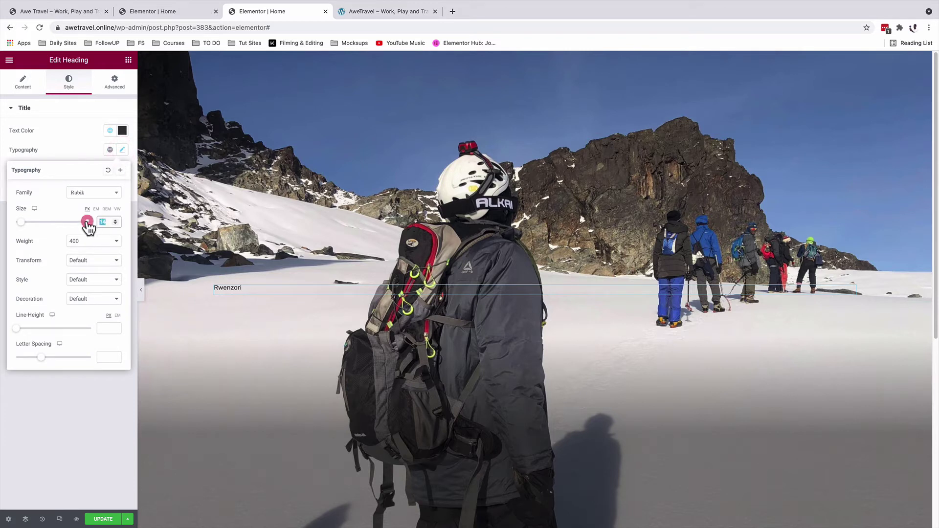
pyautogui.write('270')
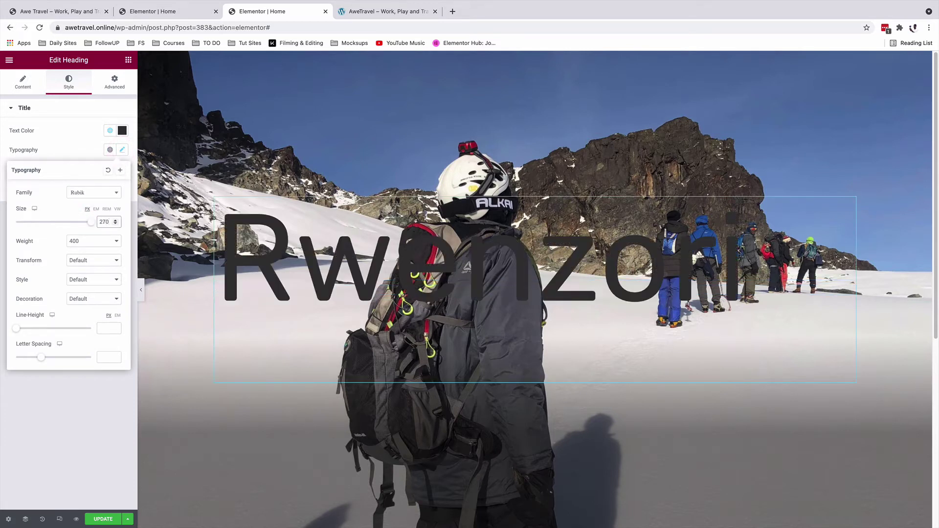
pyautogui.click(83, 241)
pyautogui.click(86, 238)
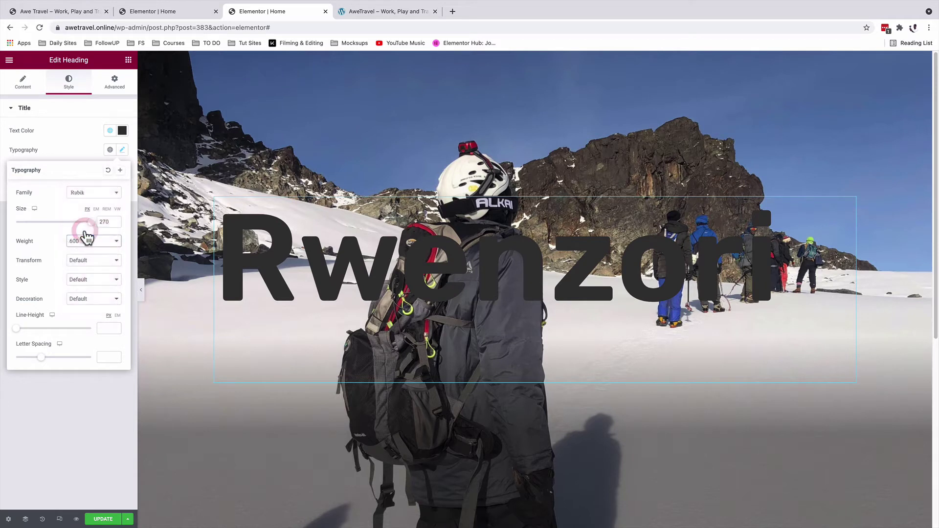
pyautogui.press('Up')
# Set the heading's line height to 1, letter spacing 10, and transform to uppercase
pyautogui.click(100, 328)
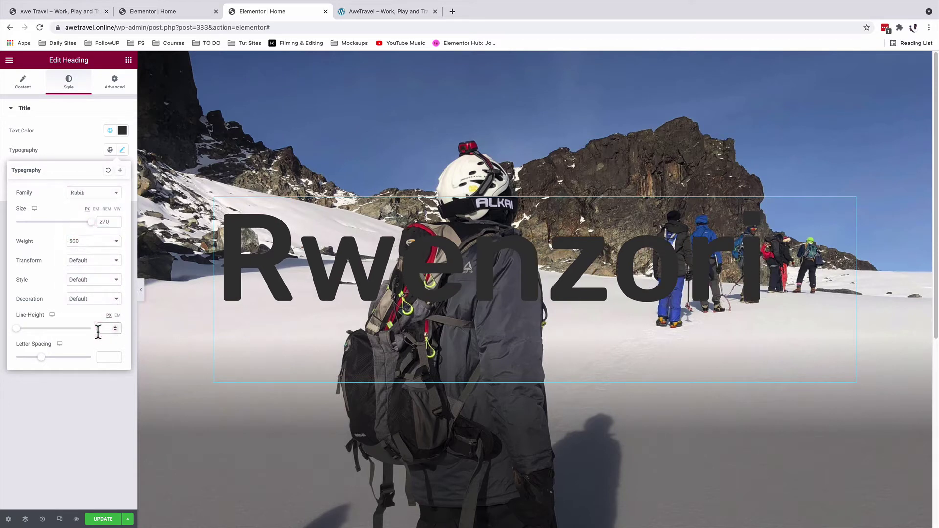
pyautogui.write('1')
pyautogui.click(100, 357)
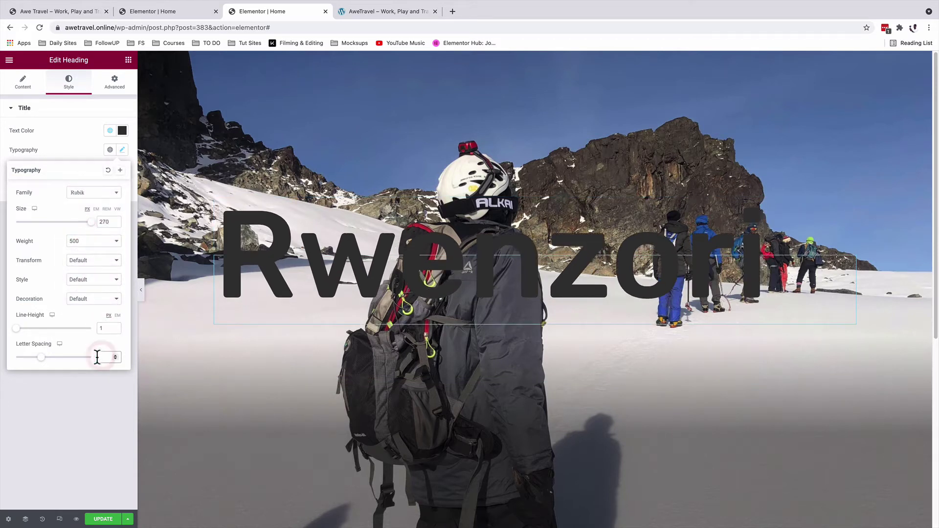
pyautogui.write('10')
pyautogui.click(78, 262)
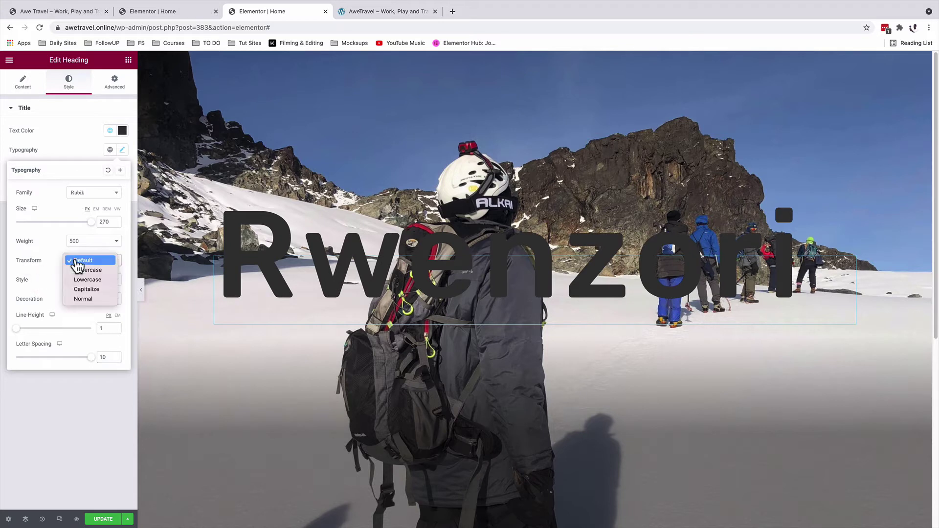
pyautogui.click(80, 270)
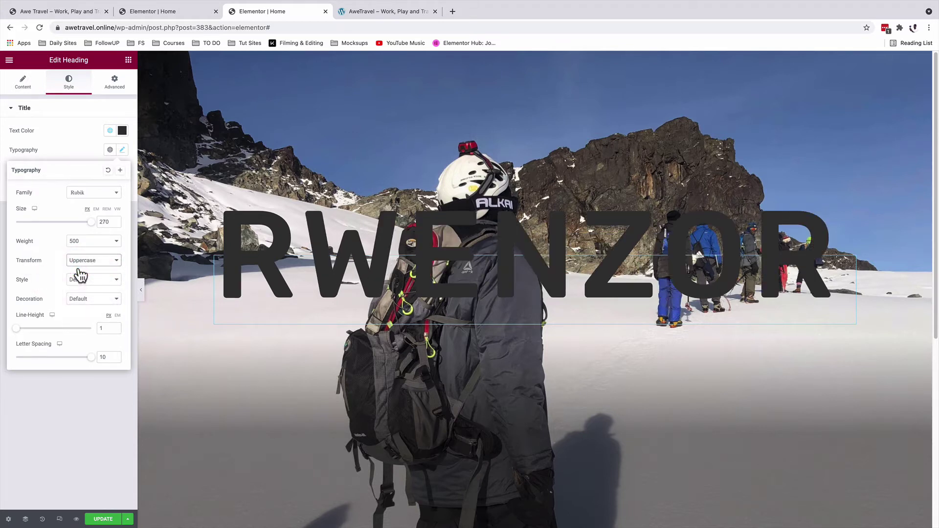
pyautogui.click(67, 86)
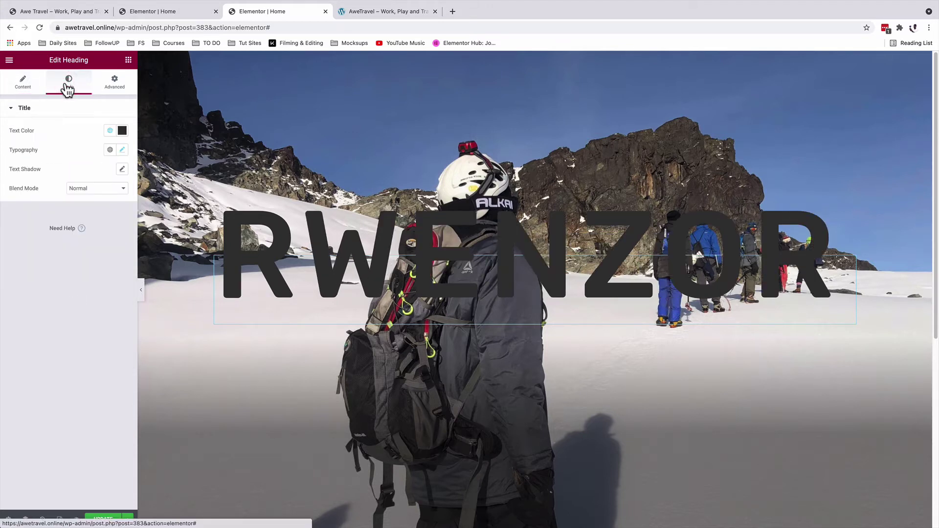
# Try the Saturation blend mode on the heading, then revert to Normal
pyautogui.click(92, 188)
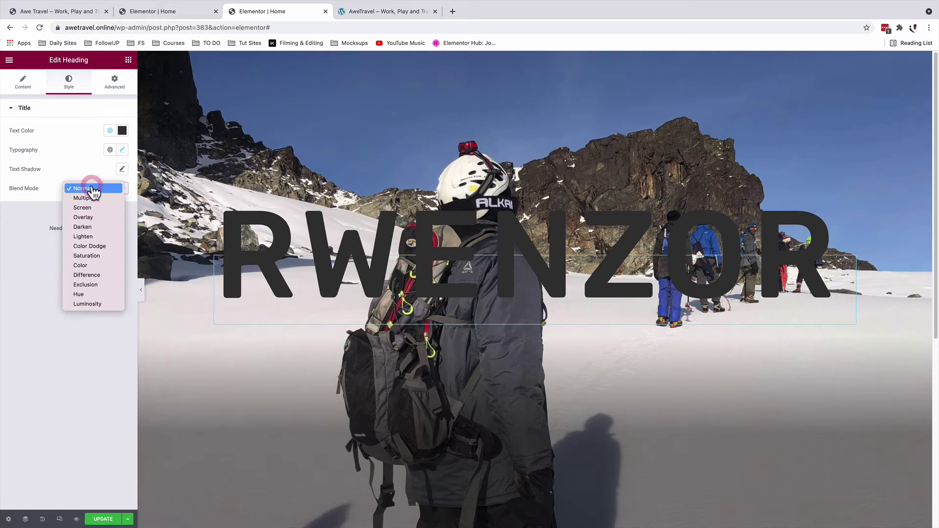
pyautogui.click(98, 256)
pyautogui.click(69, 81)
pyautogui.click(81, 190)
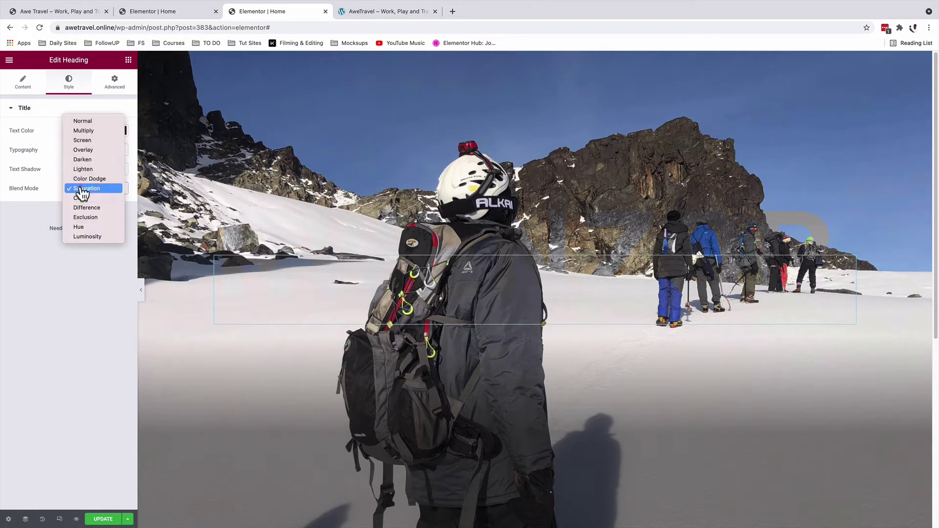
pyautogui.click(83, 121)
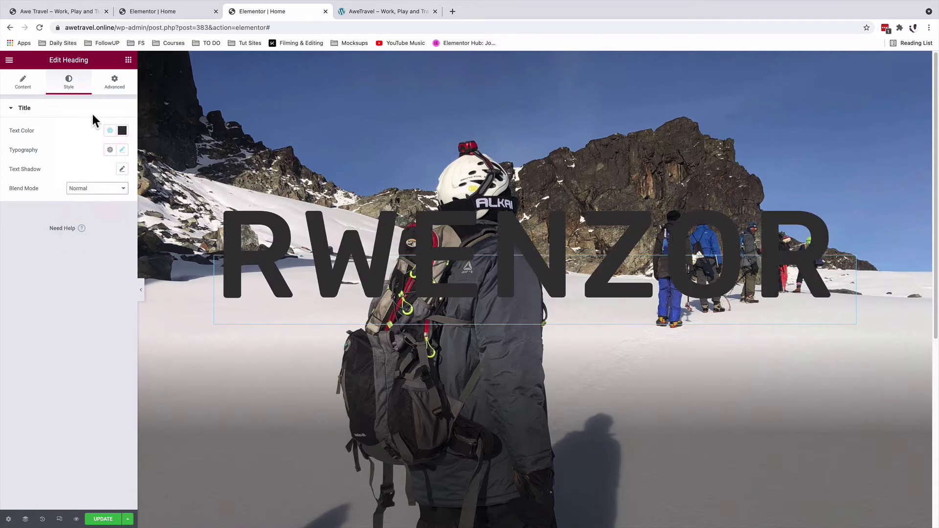
# Unlink the heading's padding and set top to 100 and bottom to 400
pyautogui.click(118, 89)
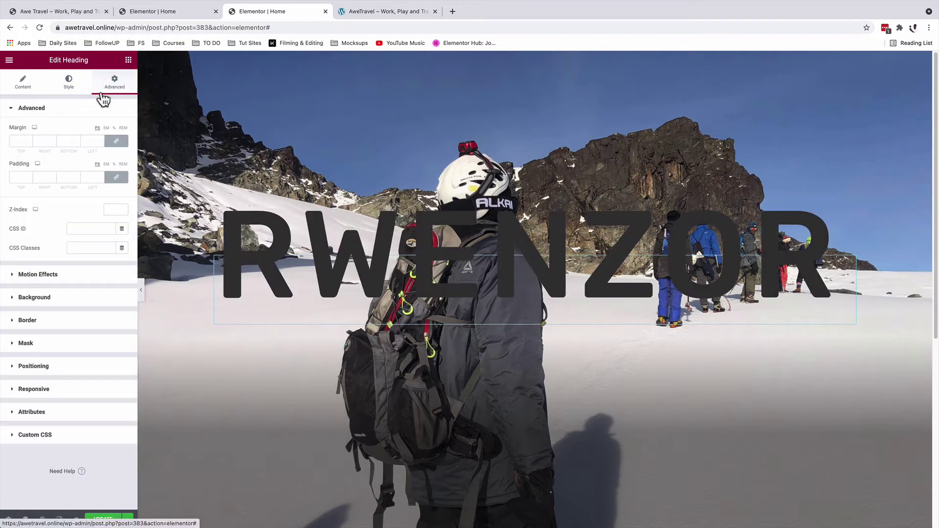
pyautogui.click(116, 178)
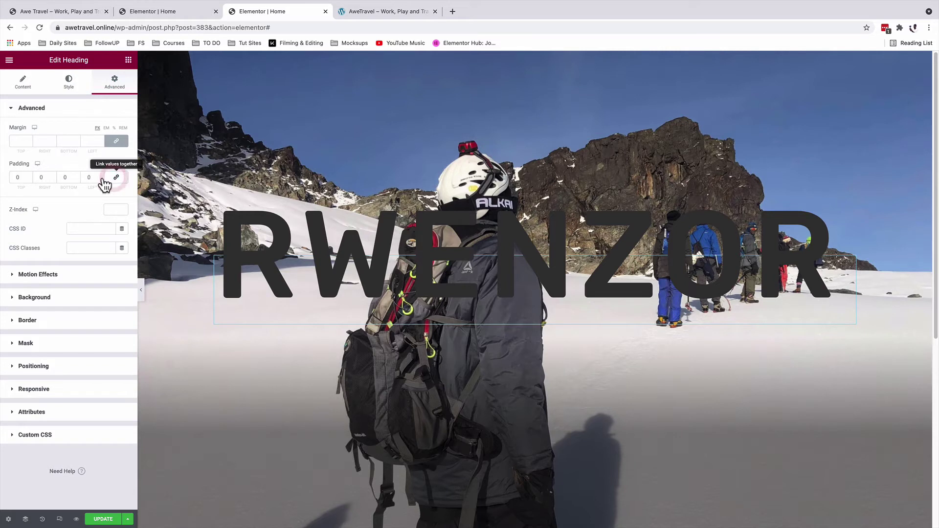
pyautogui.click(18, 178)
pyautogui.write('1')
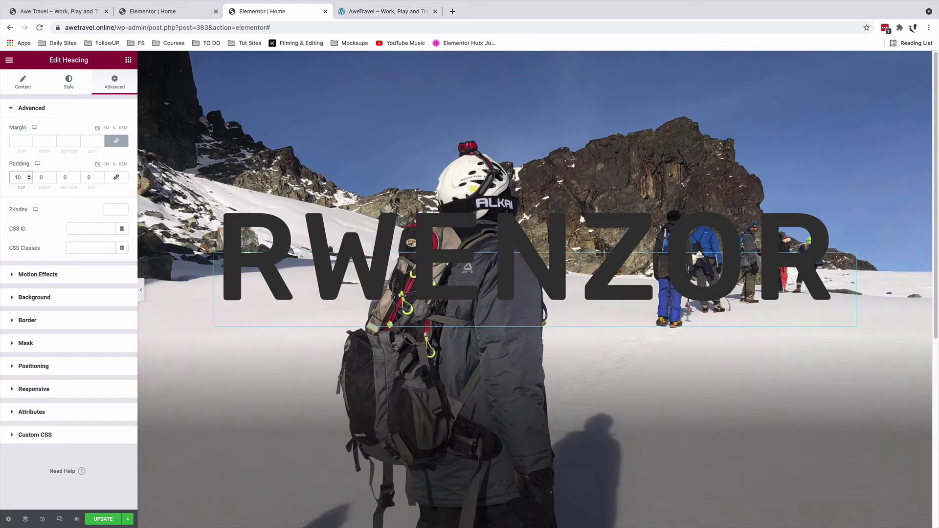
pyautogui.write('0')
pyautogui.click(64, 178)
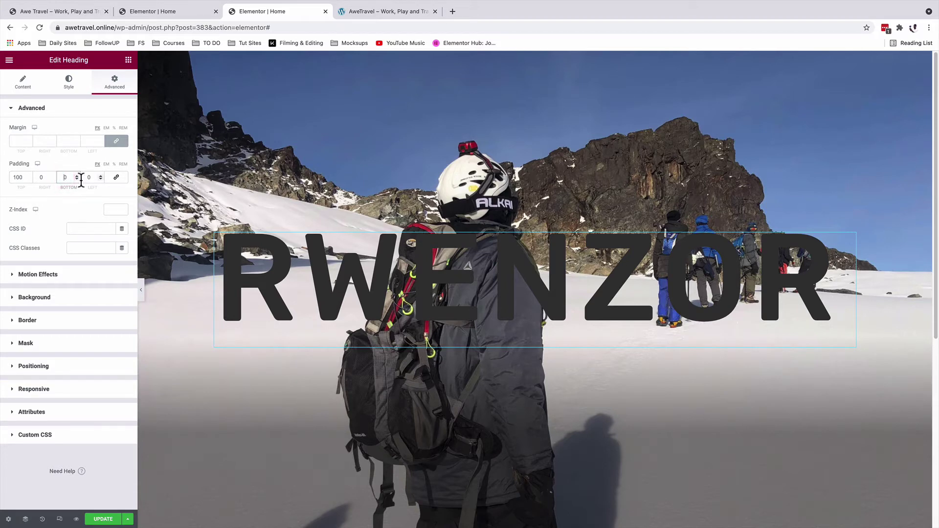
pyautogui.write('400')
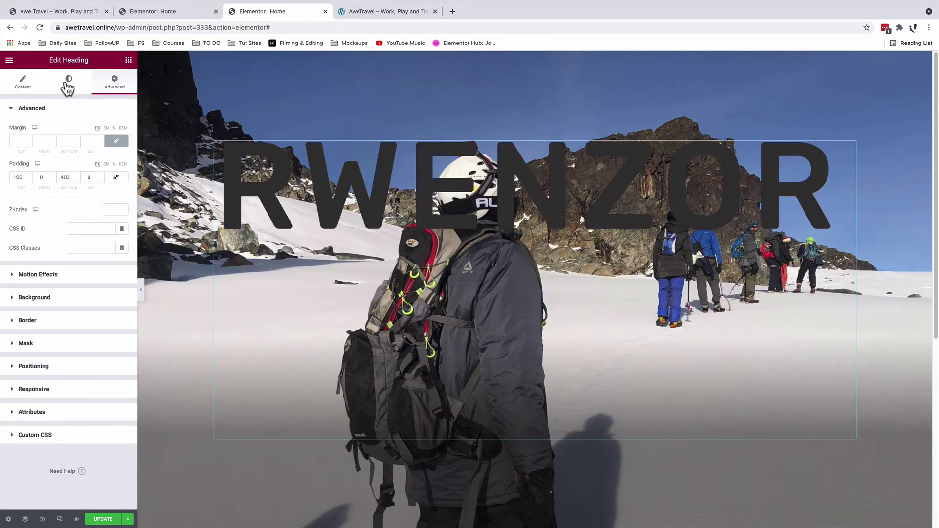
# Set the heading's blend mode to Saturation so it fades into the photo
pyautogui.click(67, 85)
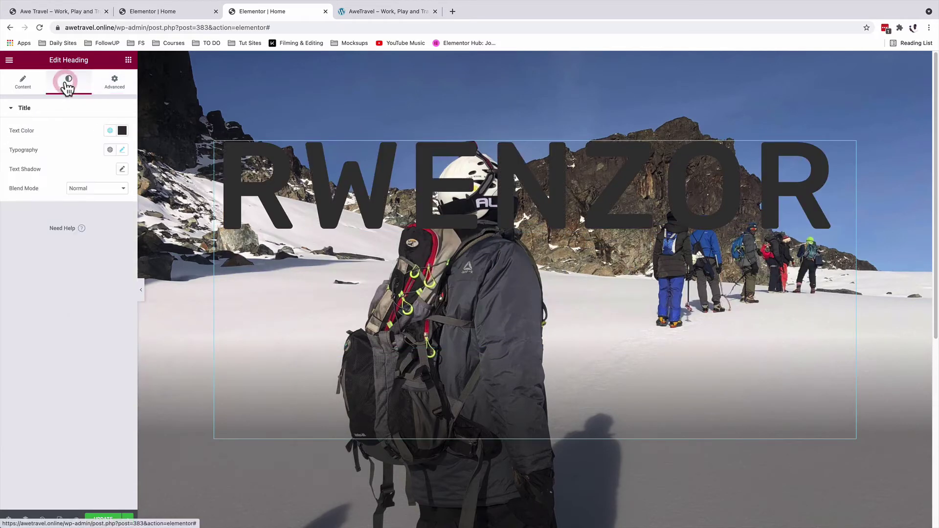
pyautogui.click(73, 189)
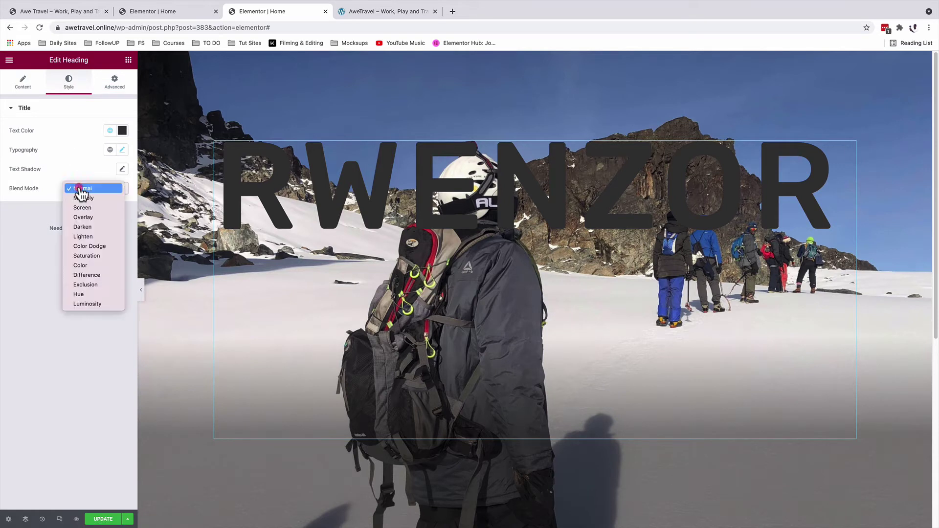
pyautogui.click(93, 256)
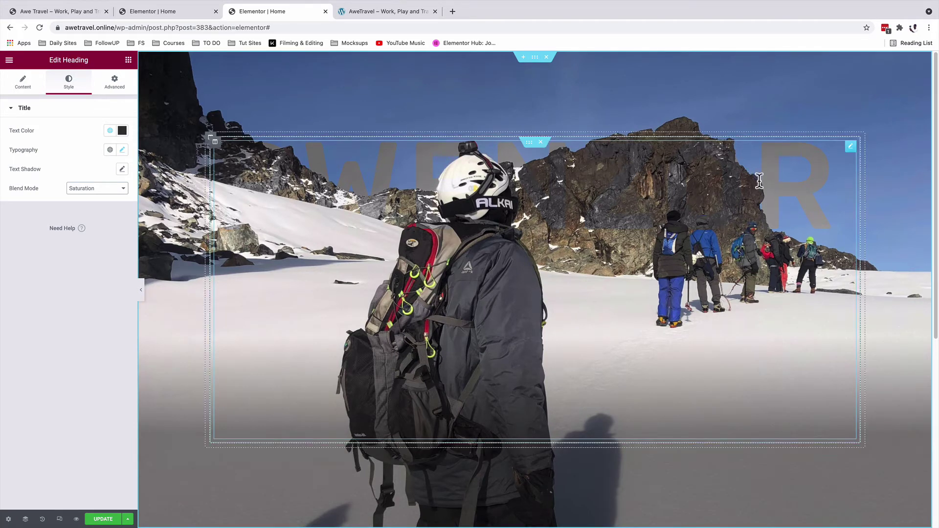
# Make the hero section Full Width with a minimum height dragged to 100vh
pyautogui.click(535, 57)
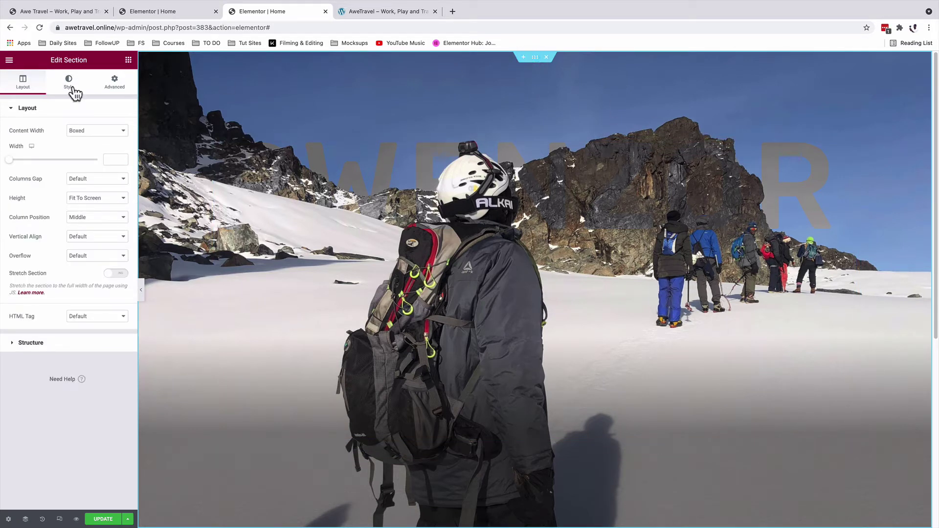
pyautogui.click(92, 140)
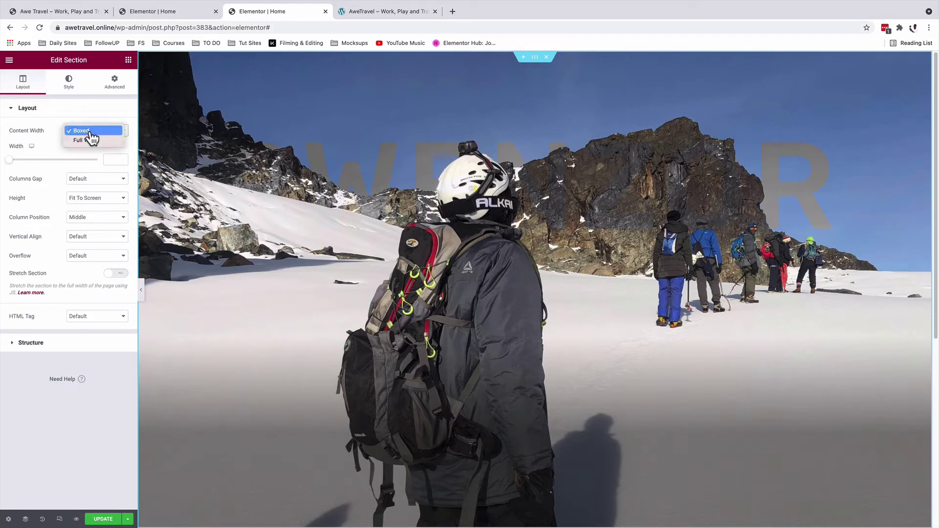
pyautogui.click(91, 140)
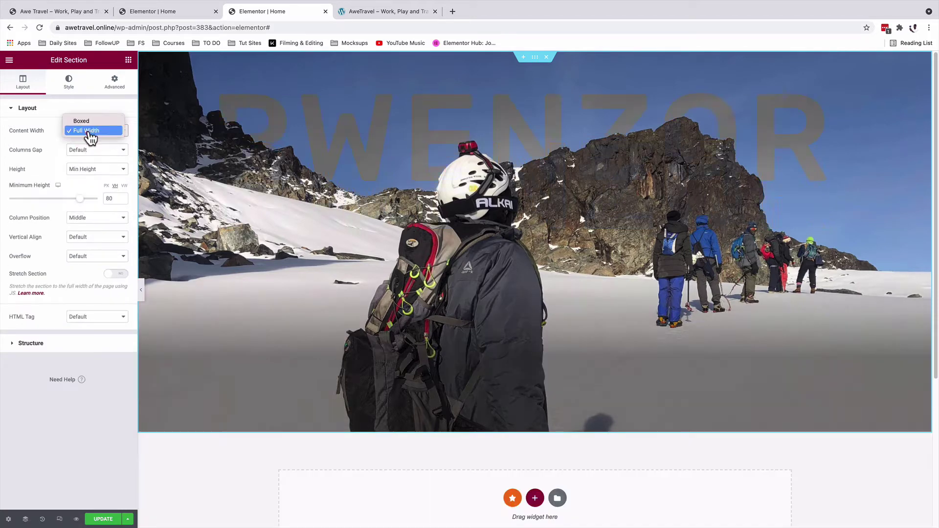
pyautogui.click(89, 171)
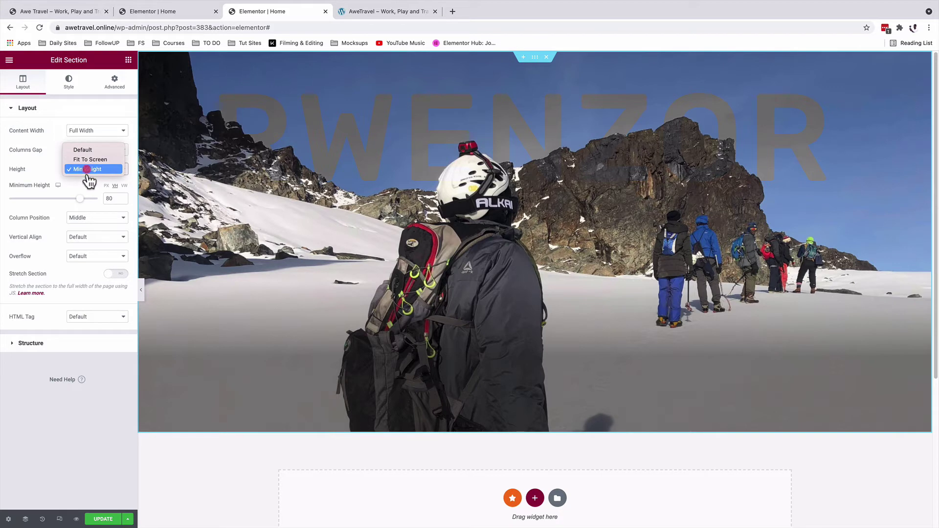
pyautogui.click(89, 179)
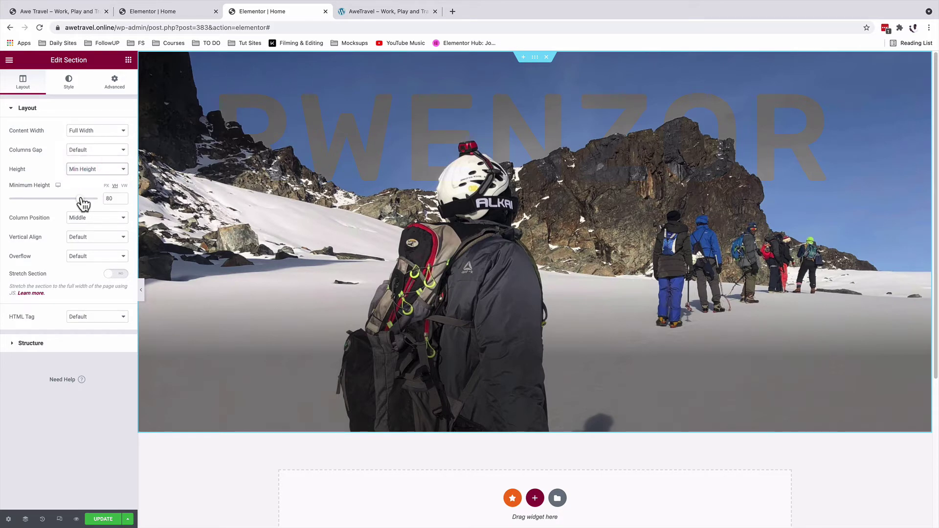
pyautogui.moveTo(81, 199); pyautogui.dragTo(105, 203)
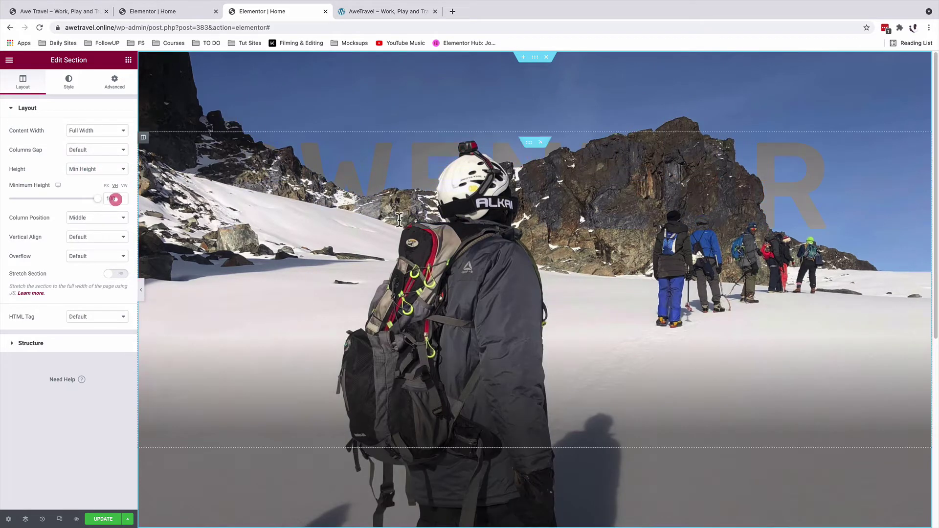
# Set the inner section's Content Width to Full Width
pyautogui.click(529, 147)
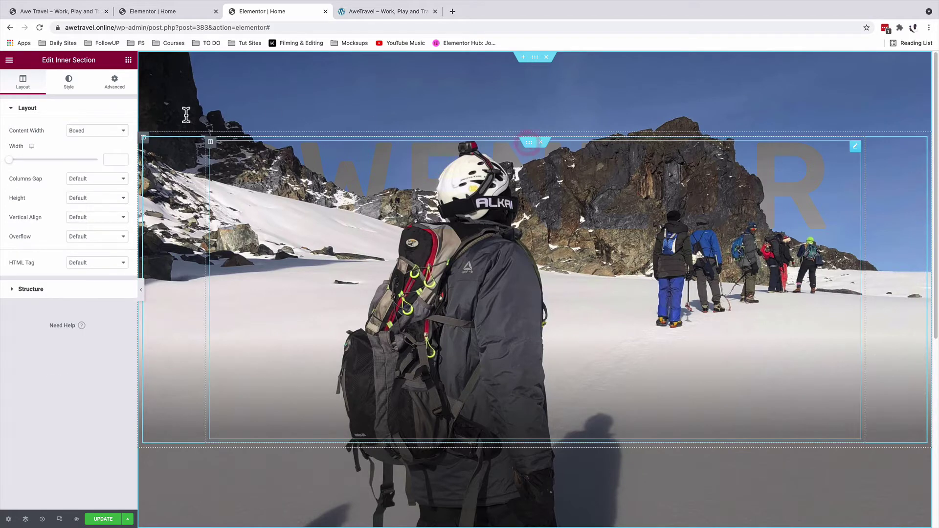
pyautogui.click(84, 131)
pyautogui.click(86, 141)
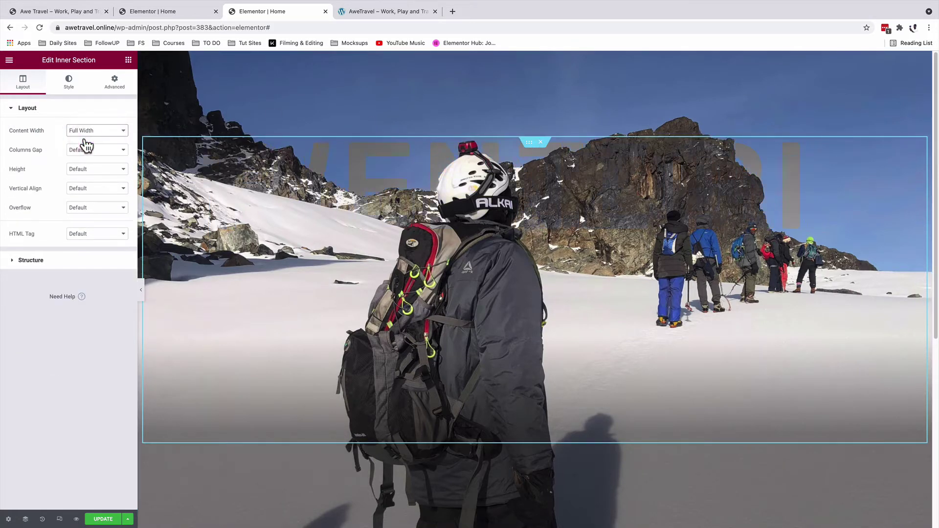
pyautogui.click(69, 82)
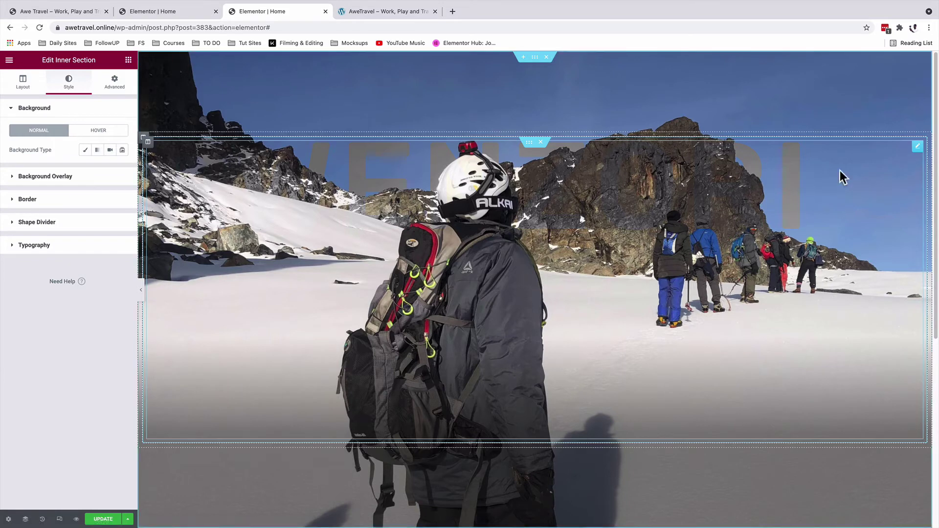
pyautogui.click(915, 148)
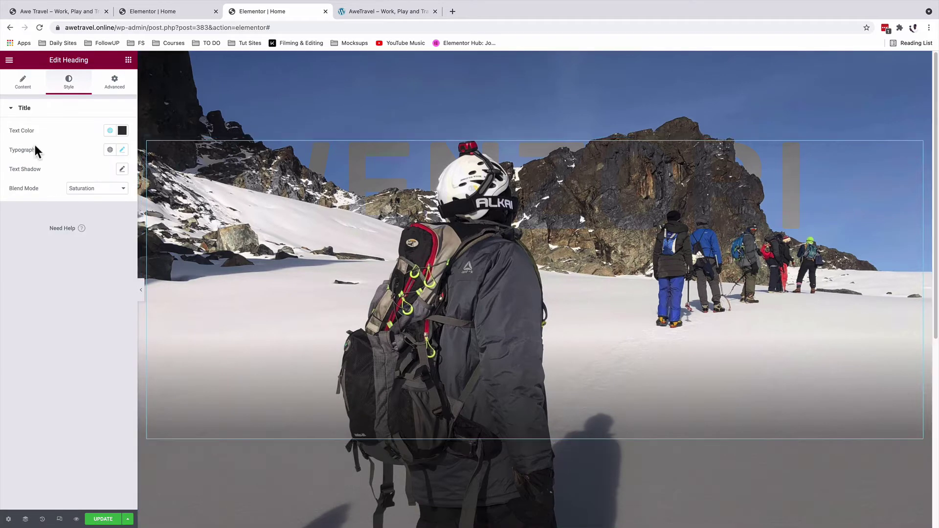
# Center the RWENZORI heading and set its blend mode to Saturation
pyautogui.click(85, 192)
pyautogui.click(92, 121)
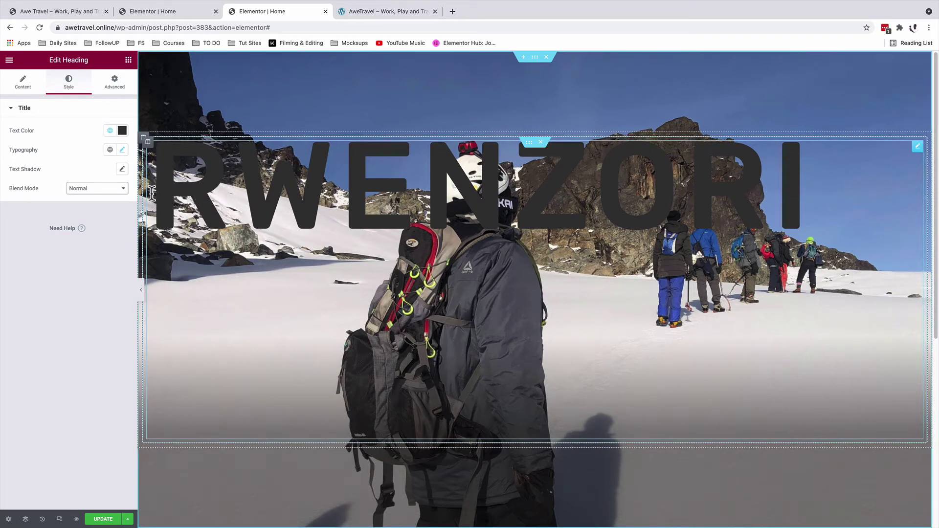
pyautogui.click(24, 87)
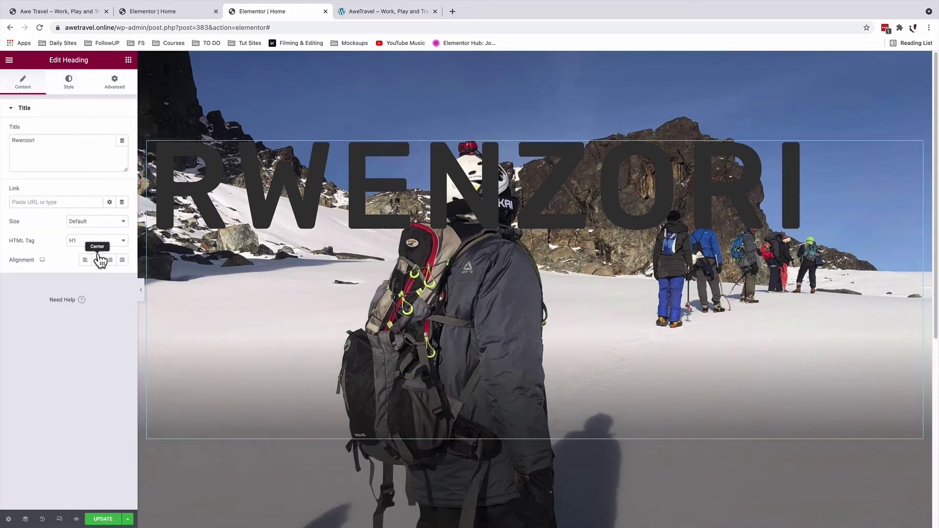
pyautogui.click(98, 260)
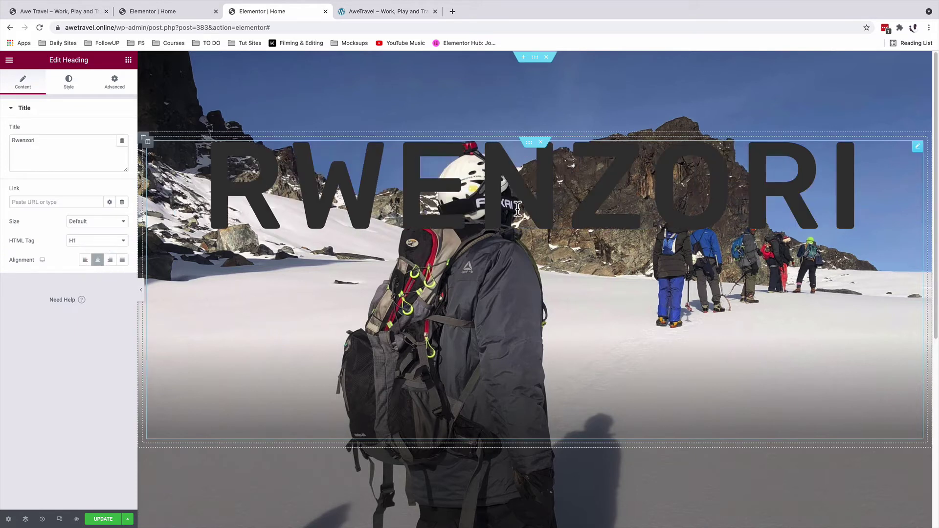
pyautogui.click(69, 84)
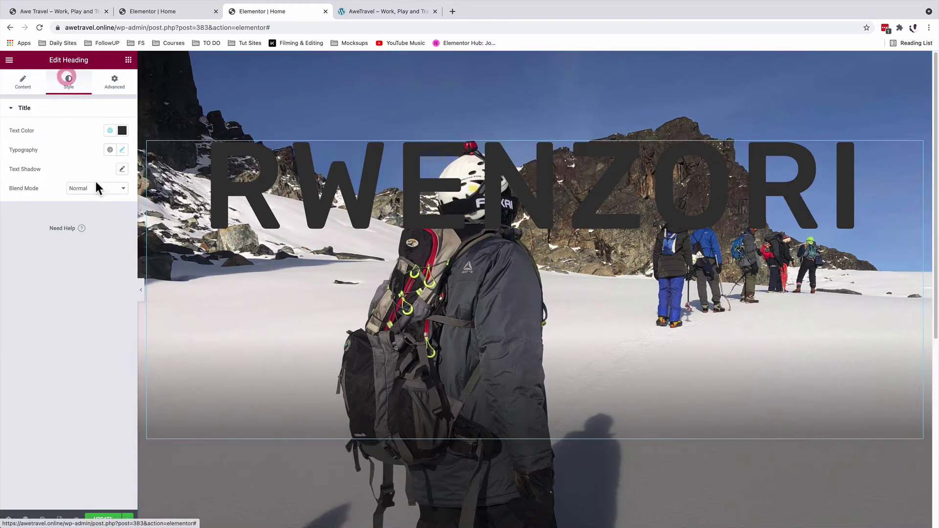
pyautogui.click(97, 188)
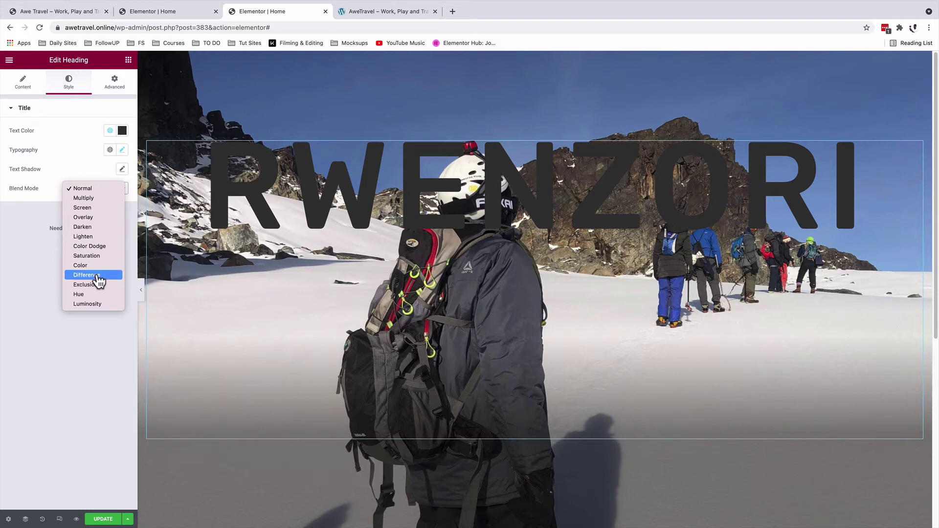
pyautogui.click(99, 259)
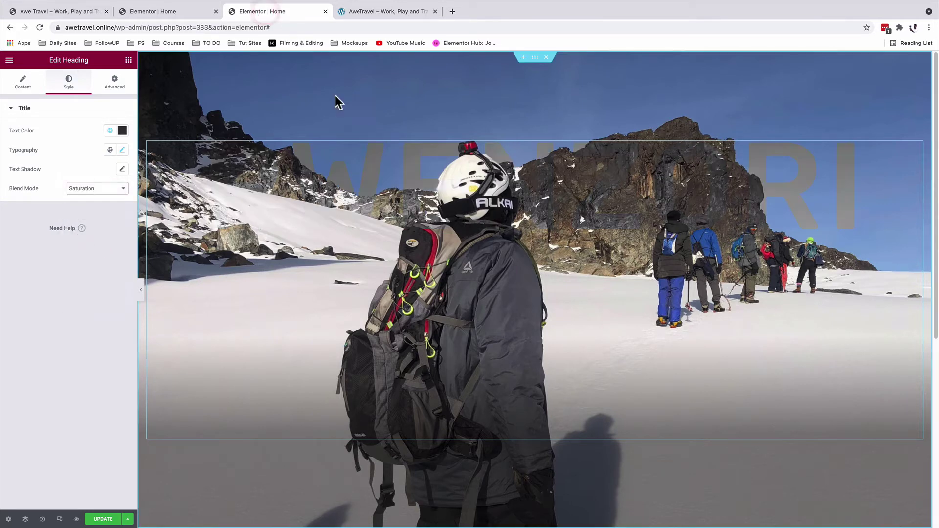
# Make the heading's dark text colour slightly transparent, checking the result on the live site
pyautogui.click(392, 12)
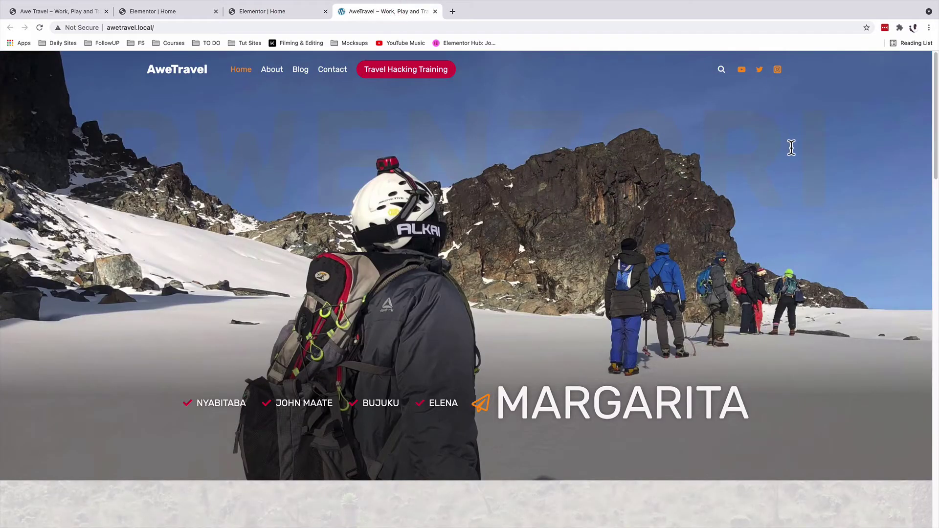
pyautogui.click(274, 12)
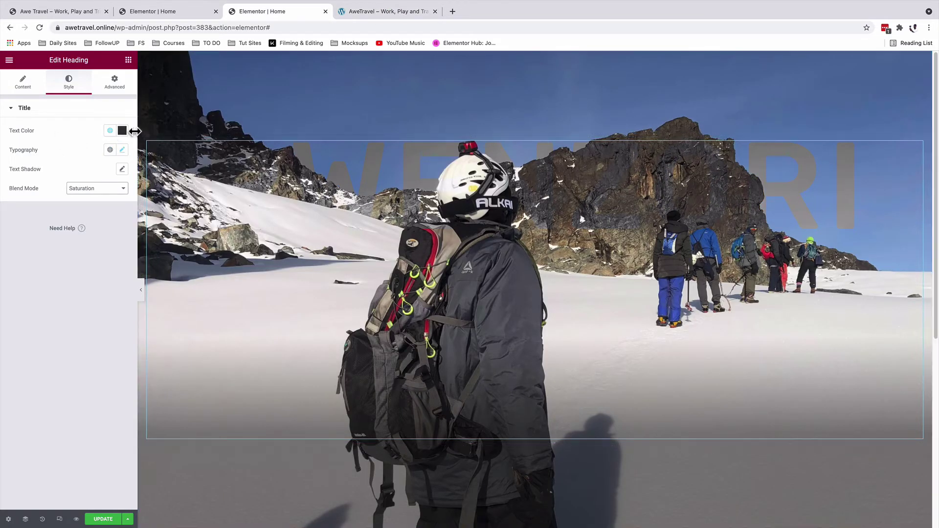
pyautogui.click(121, 130)
pyautogui.moveTo(120, 257); pyautogui.dragTo(70, 259)
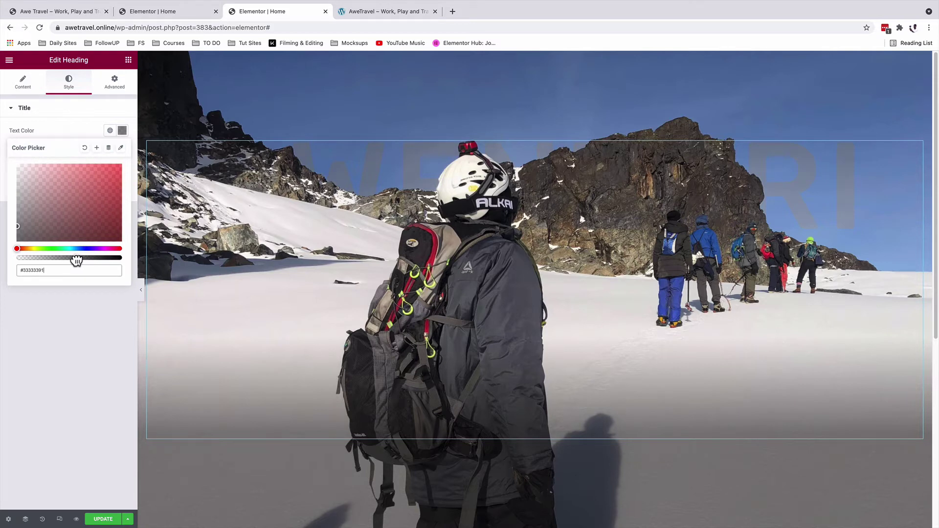
pyautogui.hotkey('ctrl', 'Tab')
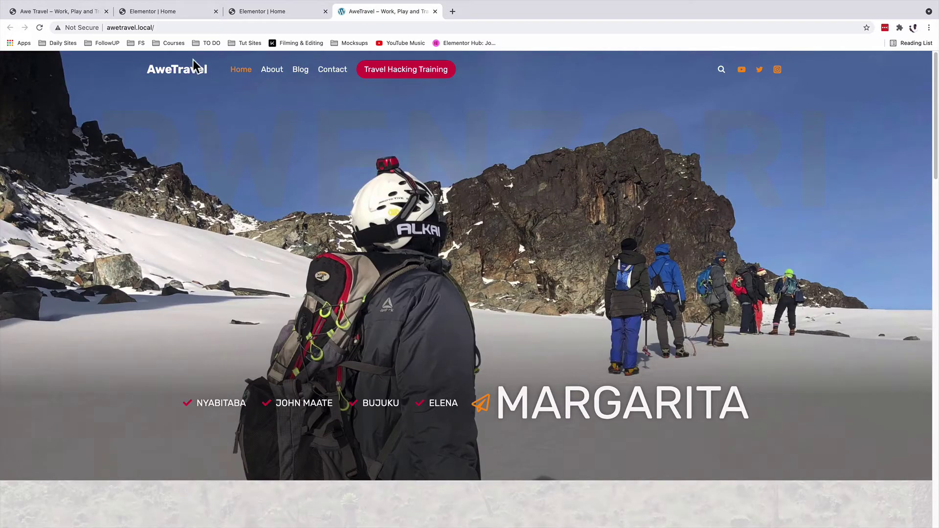
pyautogui.click(244, 10)
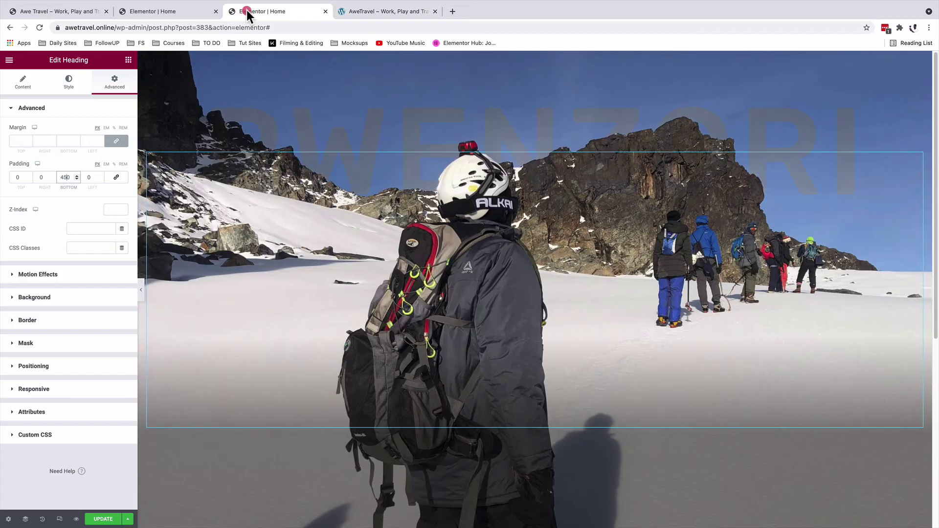
# Search widgets for 'ico' and drop an Icon List into the hero beneath the heading
pyautogui.click(129, 61)
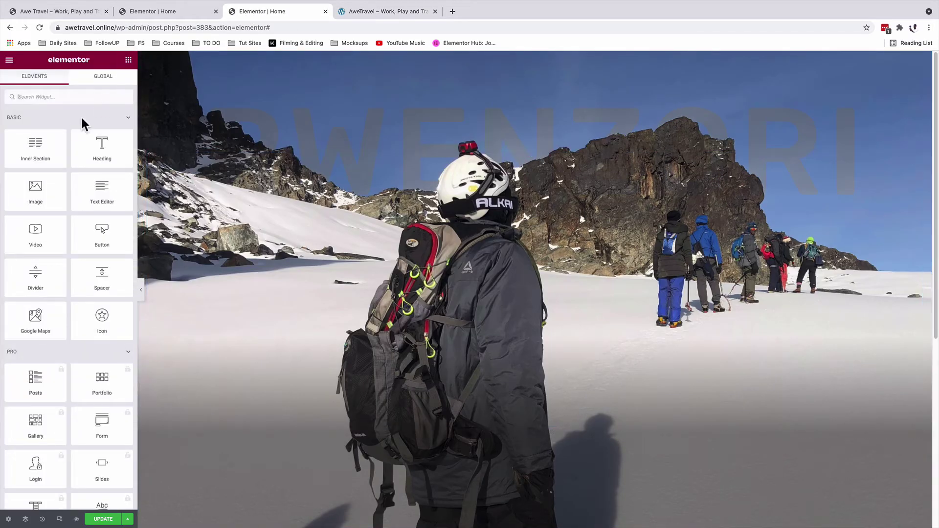
pyautogui.click(66, 98)
pyautogui.write('ico')
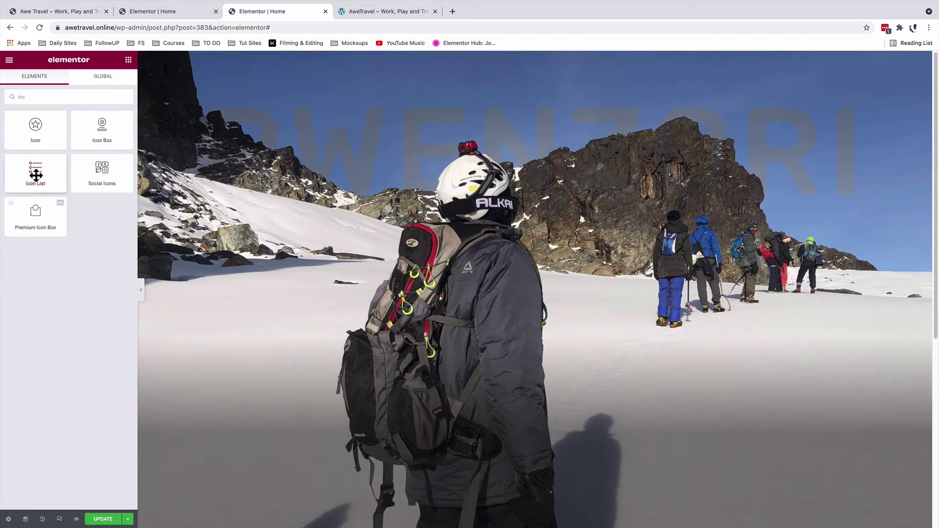
pyautogui.moveTo(35, 169); pyautogui.dragTo(471, 425)
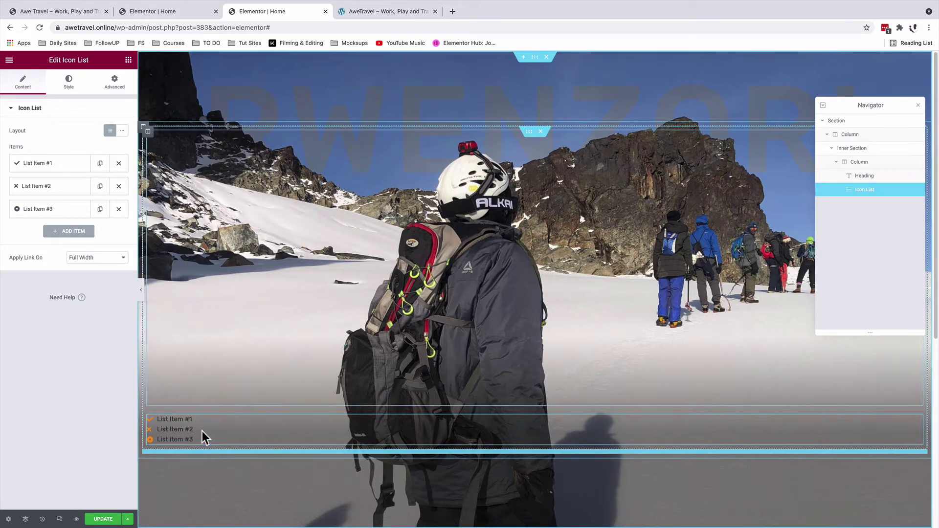
# Rename the first list item to Nyabitaba, delete a placeholder item, and keep item links inline
pyautogui.click(51, 167)
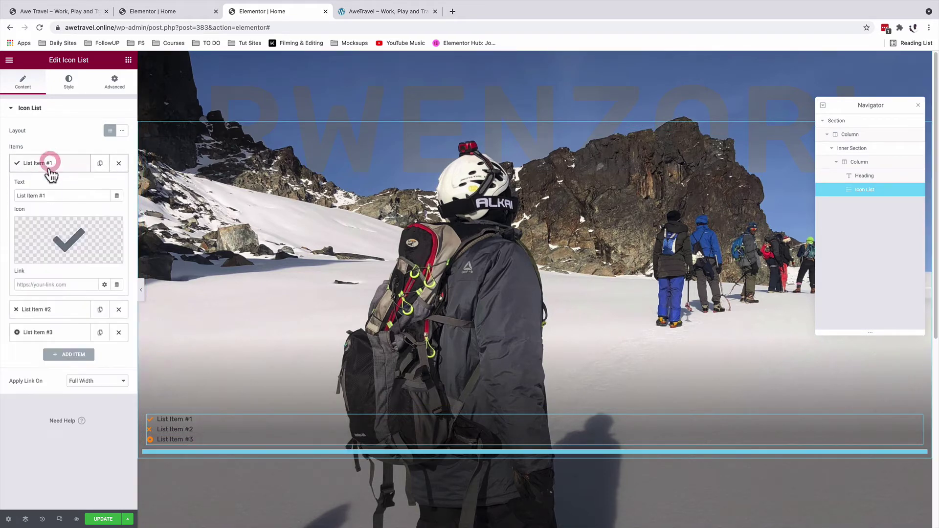
pyautogui.moveTo(49, 196); pyautogui.dragTo(17, 192)
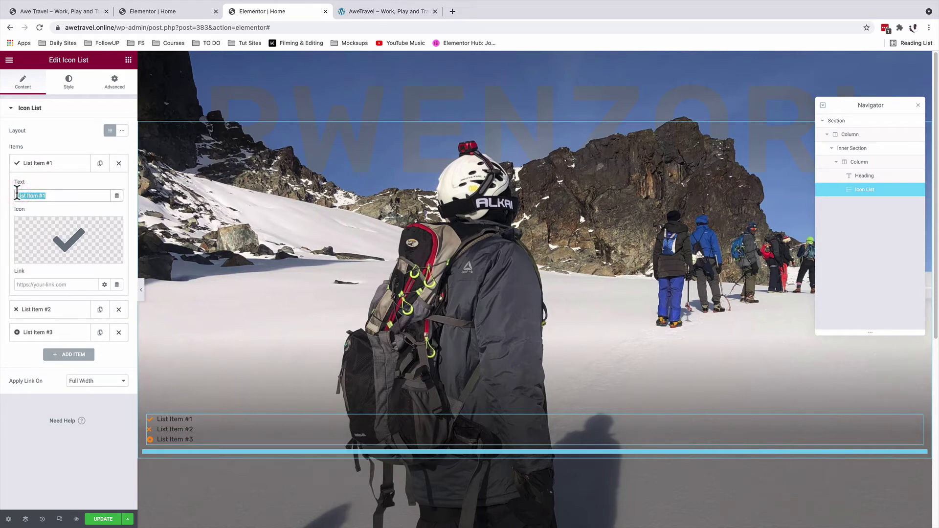
pyautogui.write('Nyabitaba')
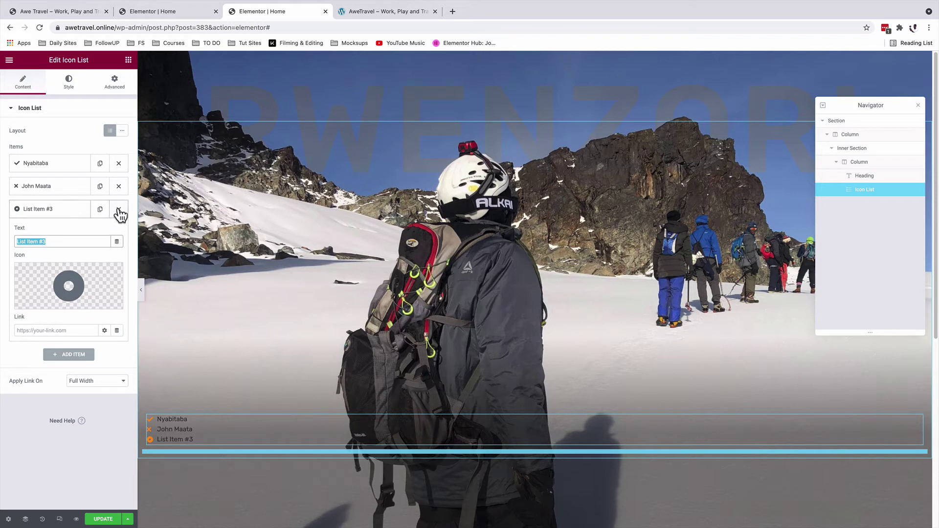
pyautogui.click(119, 211)
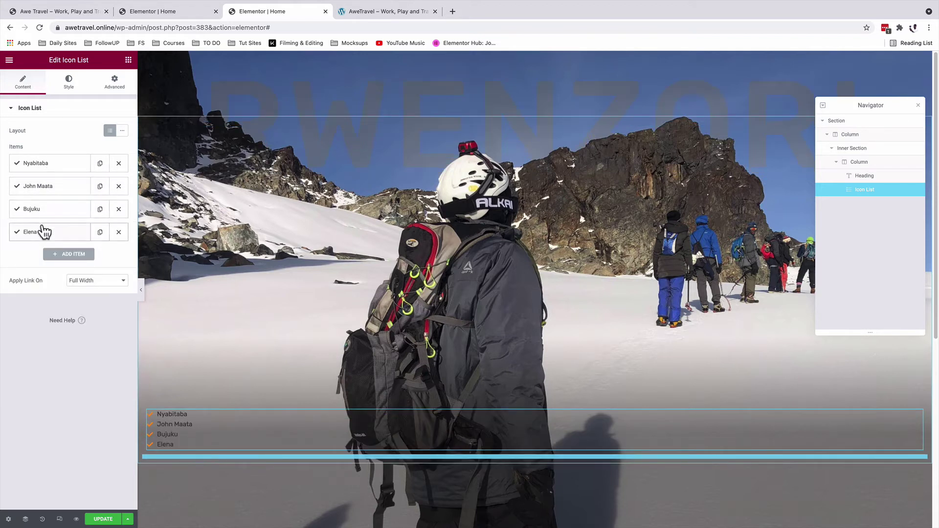
pyautogui.click(97, 280)
pyautogui.click(93, 289)
pyautogui.click(80, 284)
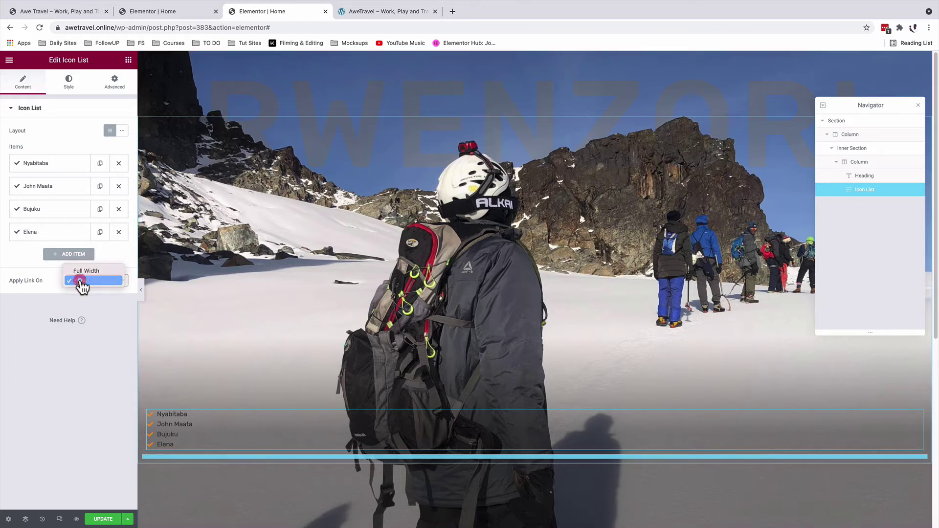
pyautogui.click(80, 280)
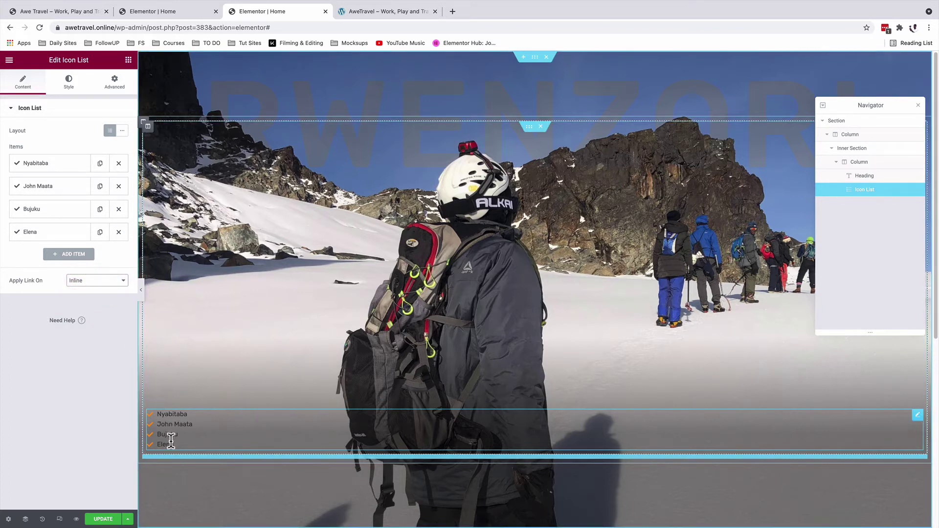
# Give the Nyabitaba item a placeholder '#' link
pyautogui.click(43, 168)
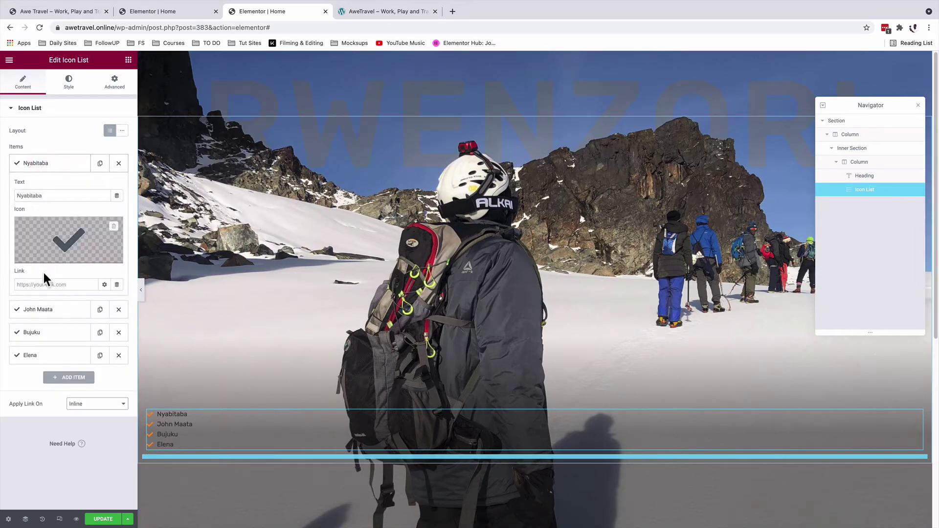
pyautogui.click(37, 284)
pyautogui.write('#')
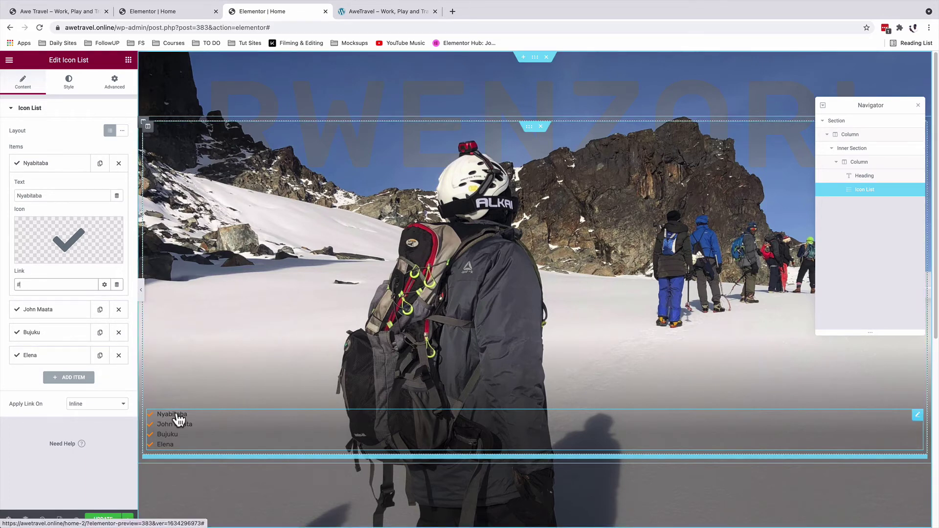
# Open the Hiking Mt. Rwenzori Day 2 article in a new tab and select its URL
pyautogui.click(45, 167)
pyautogui.click(39, 189)
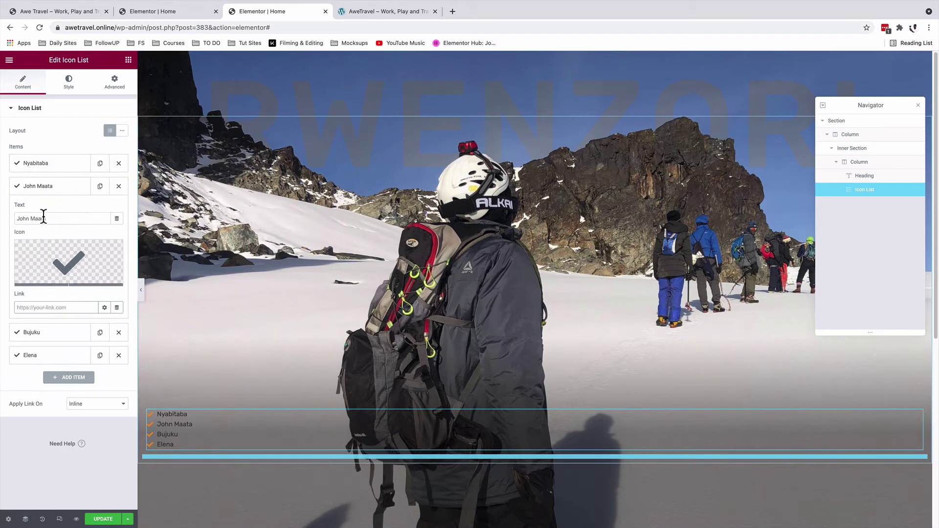
pyautogui.click(38, 187)
pyautogui.click(37, 186)
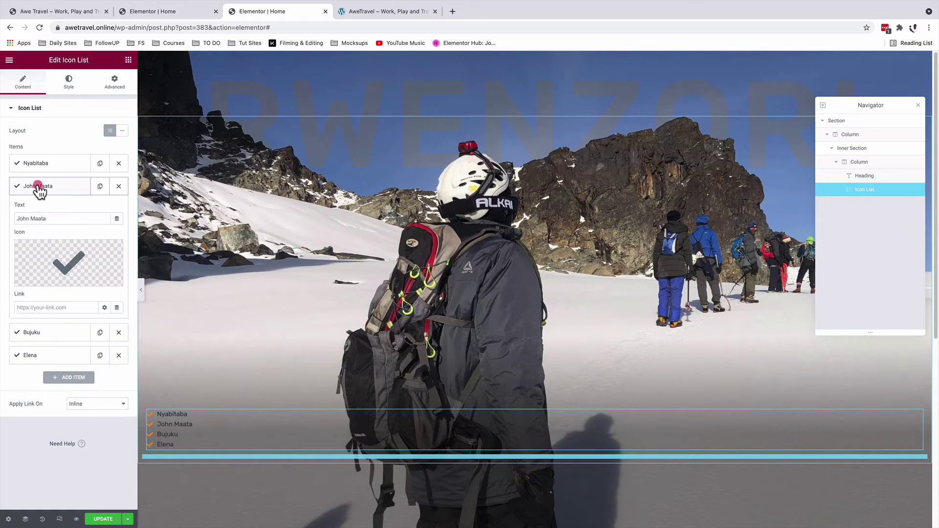
pyautogui.click(40, 307)
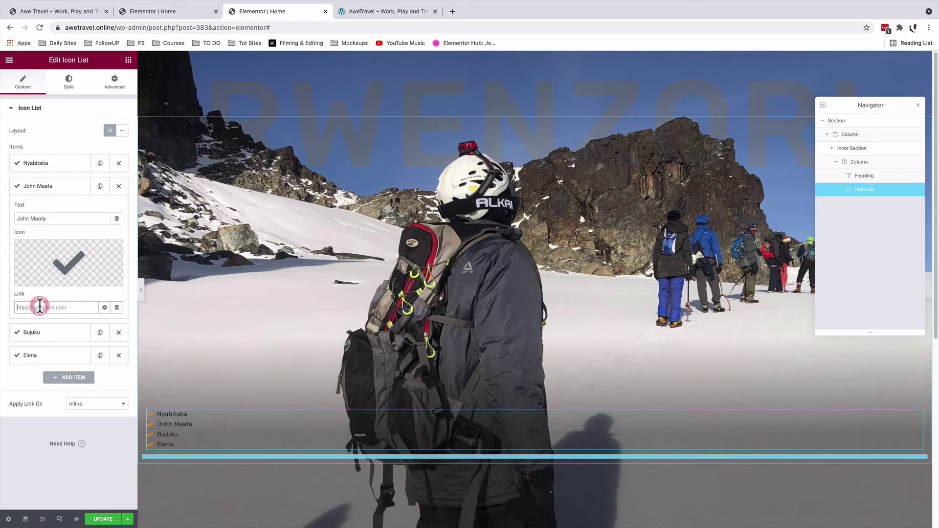
pyautogui.click(452, 11)
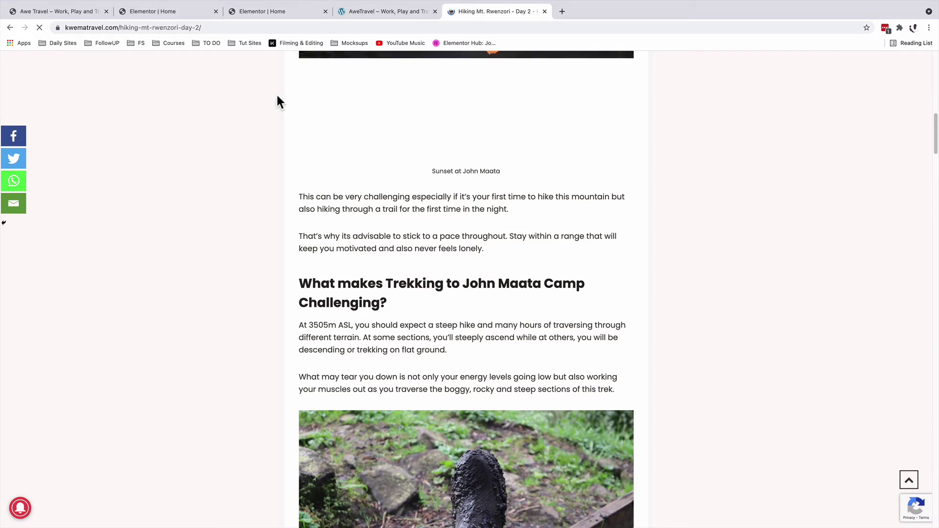
pyautogui.click(208, 28)
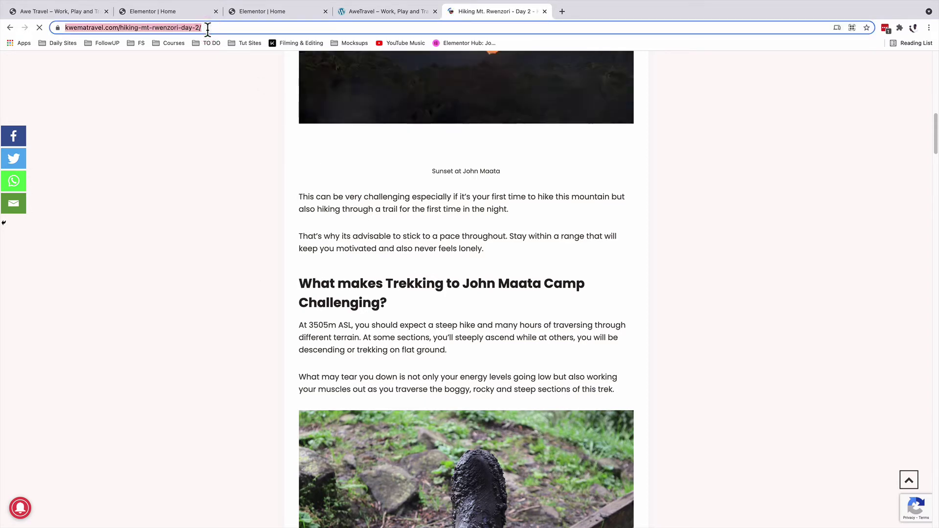
pyautogui.click(278, 11)
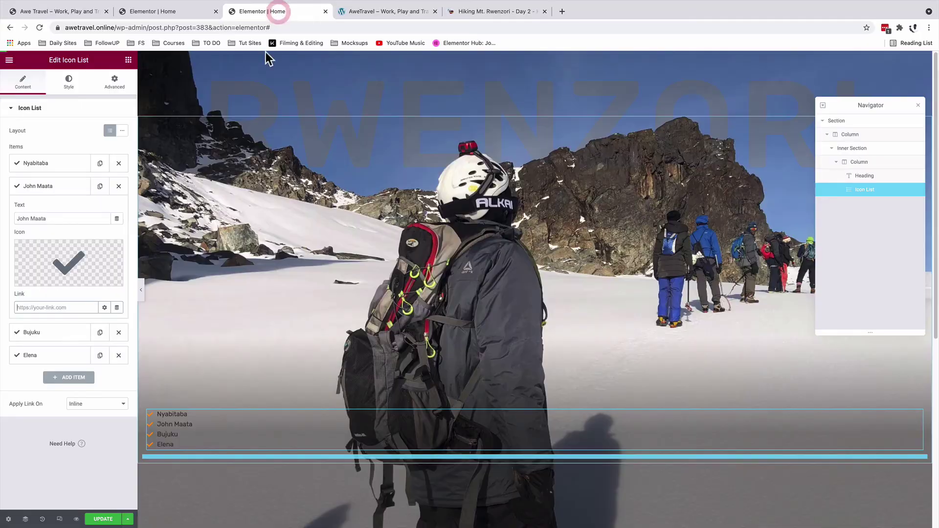
pyautogui.click(44, 307)
pyautogui.hotkey('ctrl', 'v')
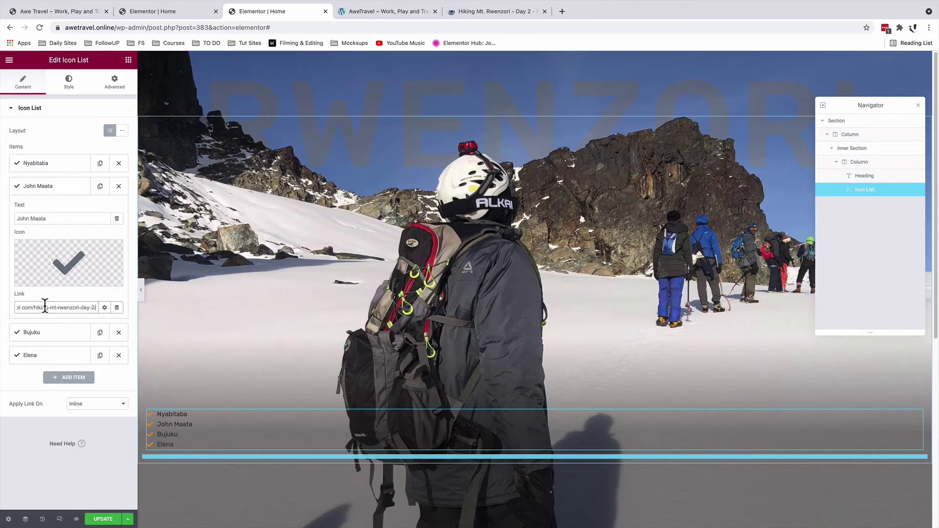
pyautogui.click(104, 307)
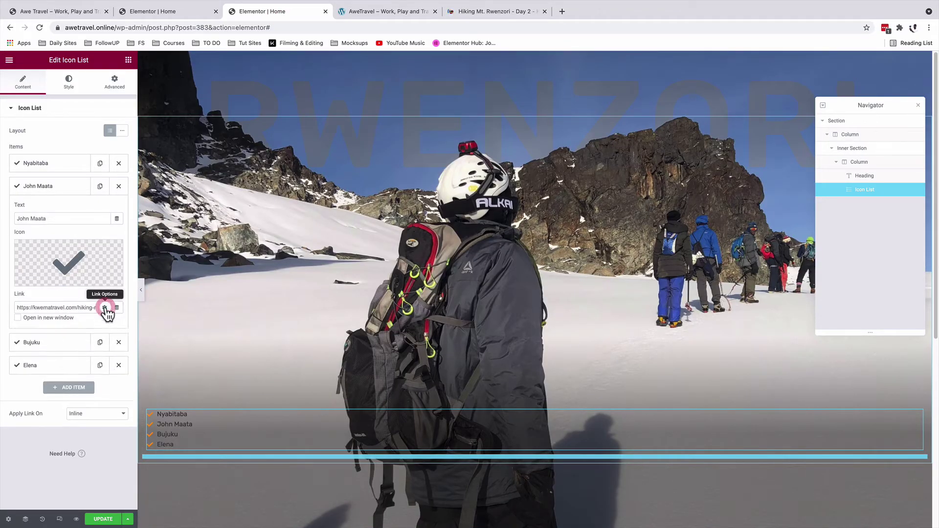
pyautogui.click(43, 322)
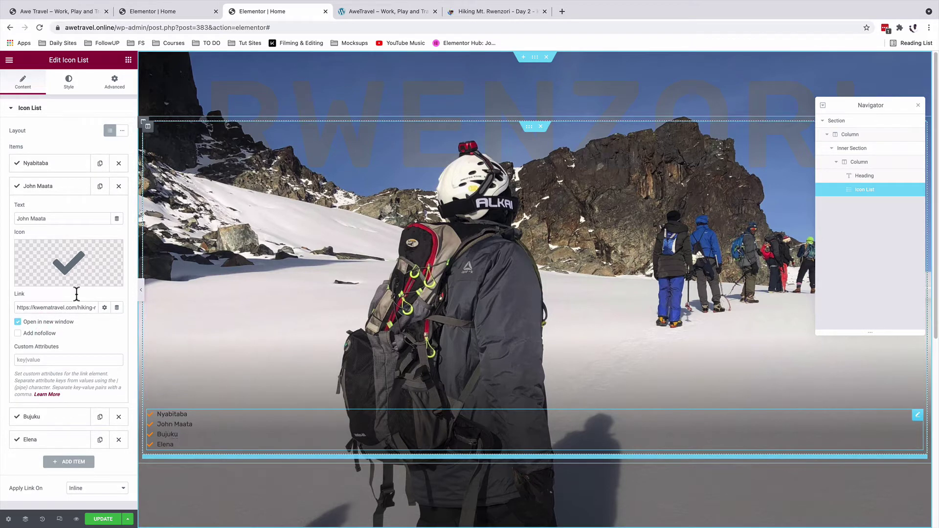
pyautogui.click(56, 189)
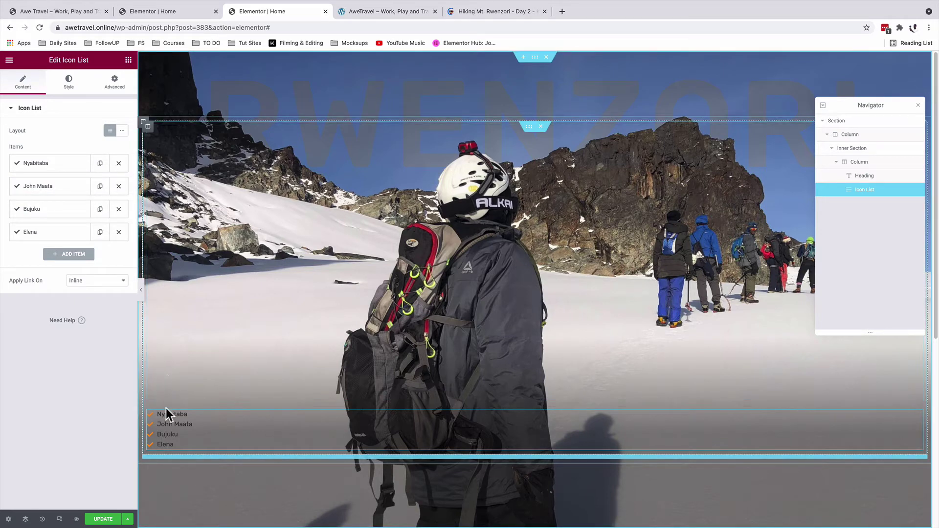
# Lay the list out inline with 20 spacing and Accent/Pink icons at size 20
pyautogui.click(108, 131)
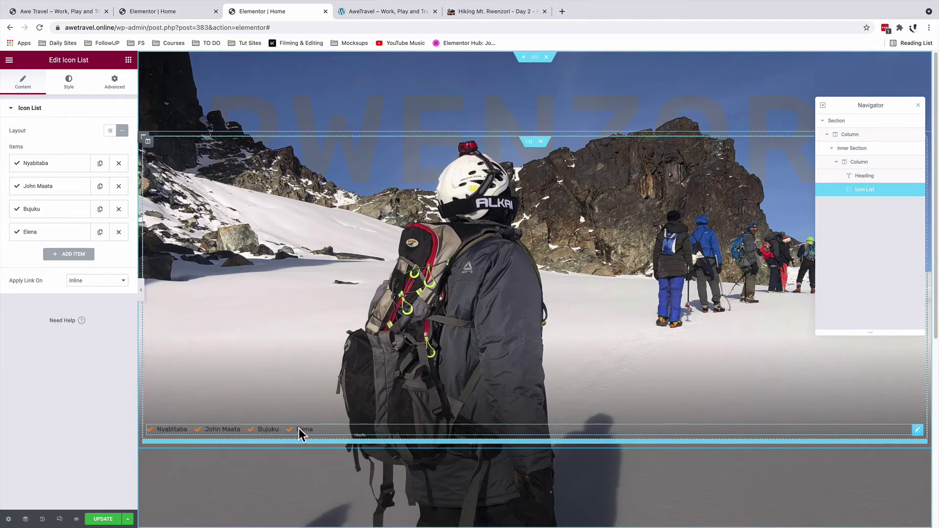
pyautogui.click(70, 86)
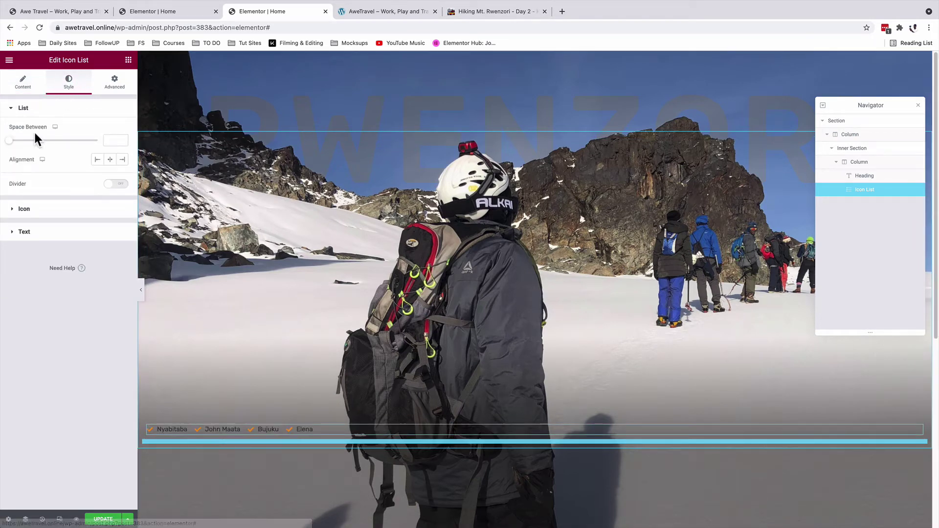
pyautogui.click(111, 141)
pyautogui.write('20')
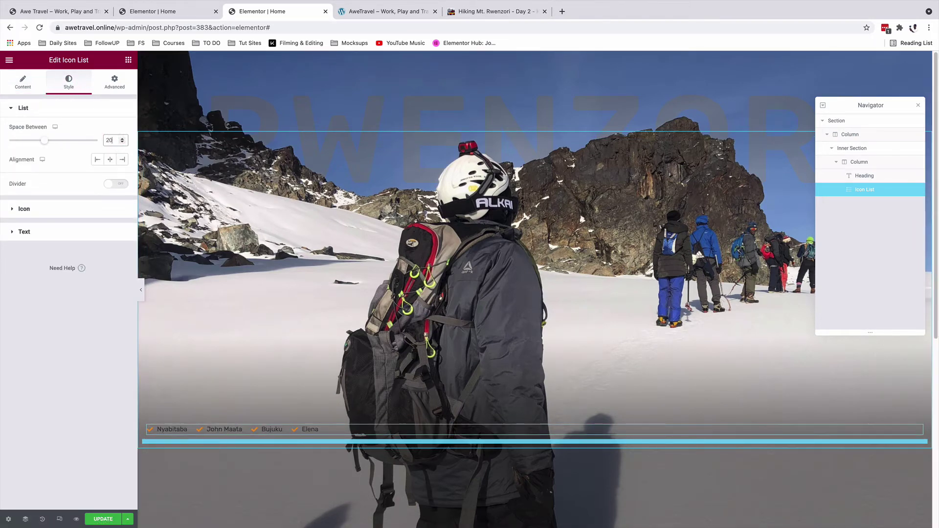
pyautogui.click(30, 210)
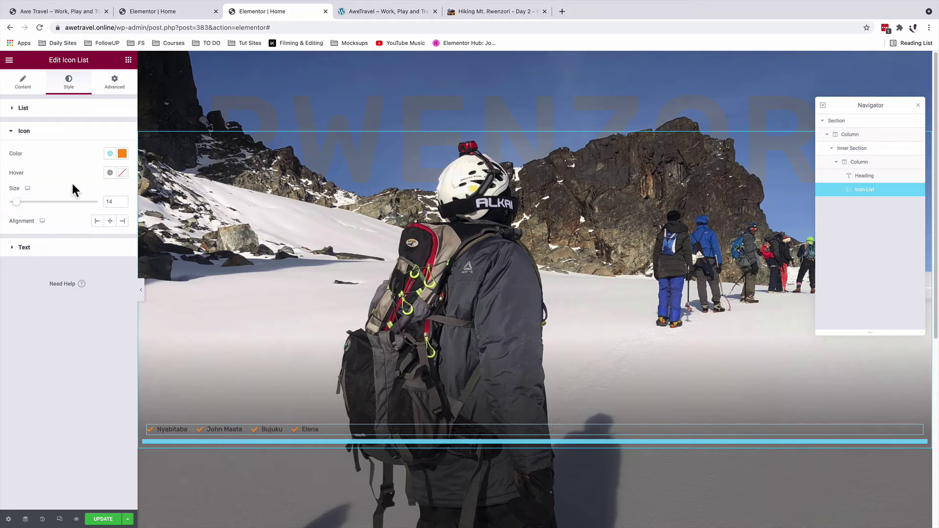
pyautogui.click(110, 155)
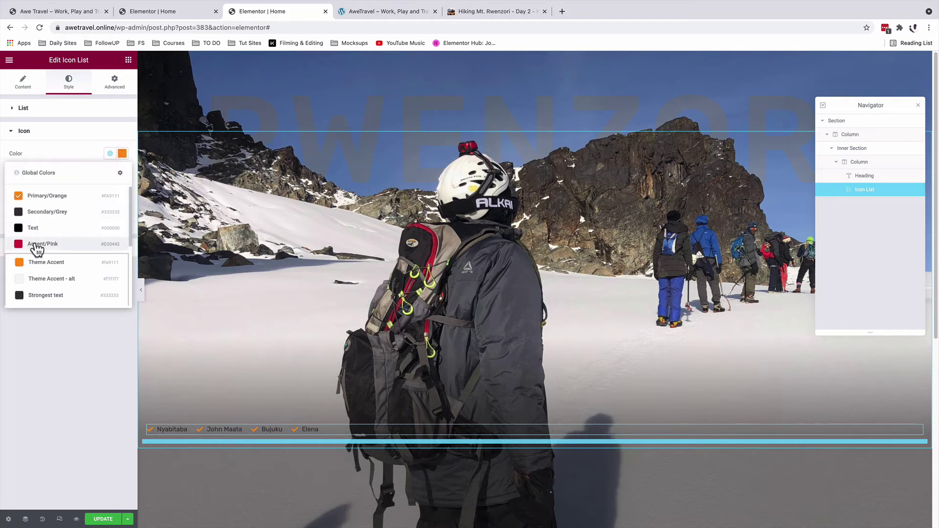
pyautogui.click(37, 247)
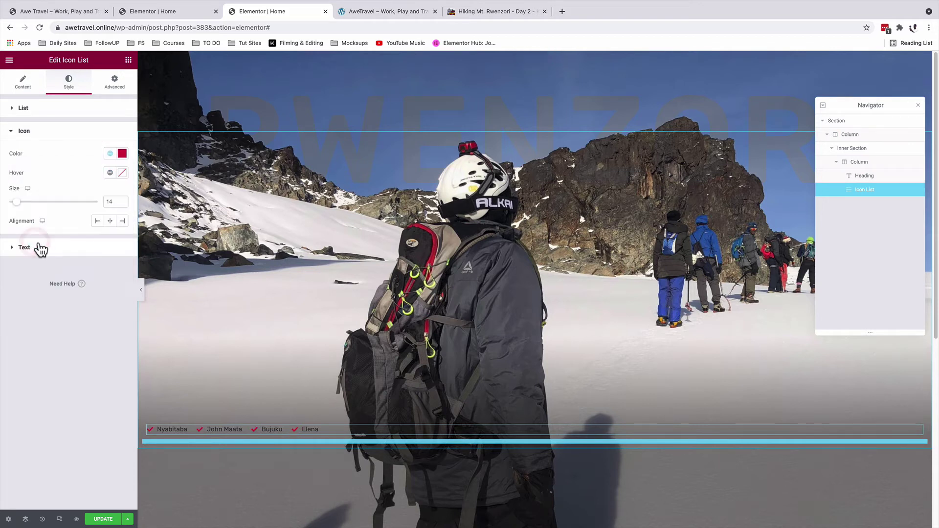
pyautogui.doubleClick(112, 201)
pyautogui.write('20')
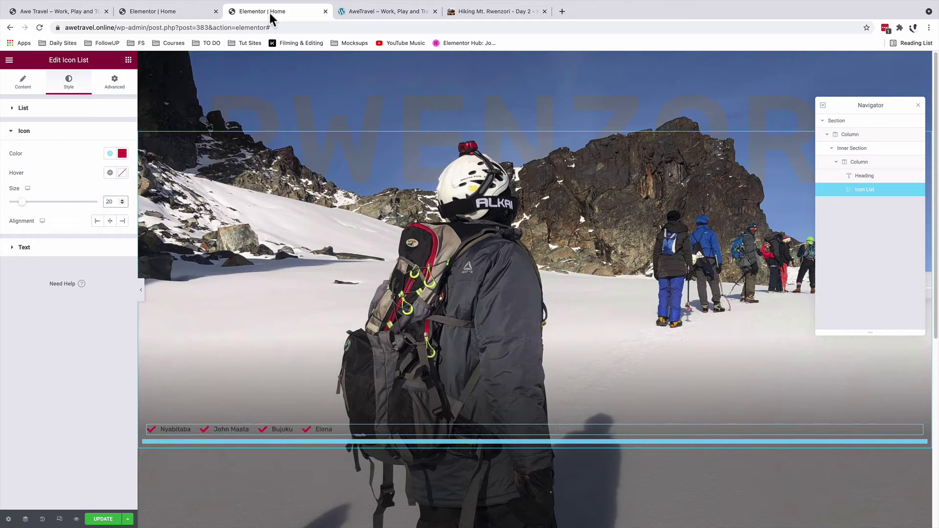
# Style the list text Off white, font size 20, uppercase
pyautogui.click(47, 247)
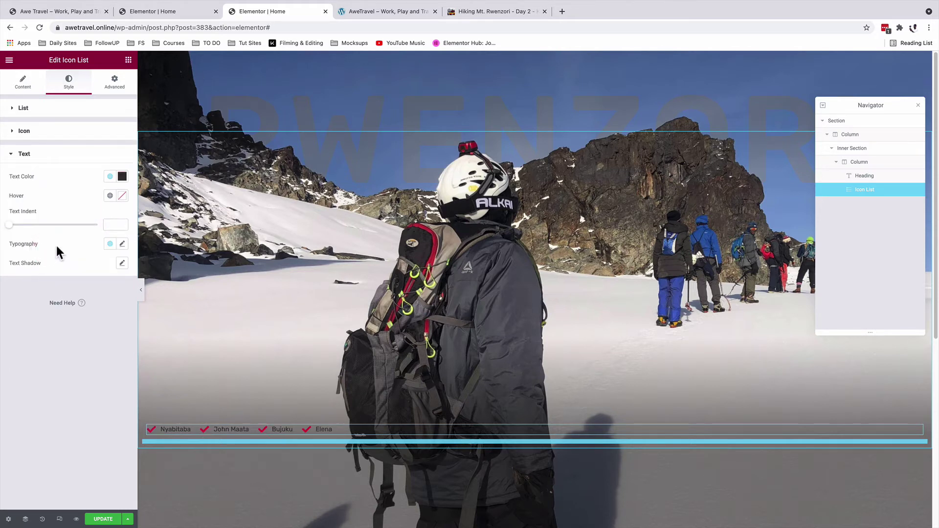
pyautogui.click(110, 176)
pyautogui.scroll(-3, 49, 298)
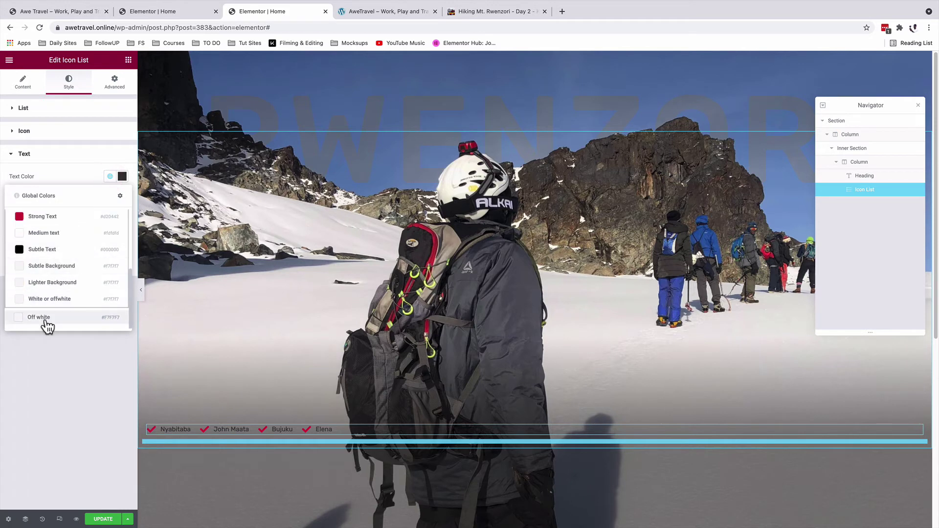
pyautogui.click(47, 319)
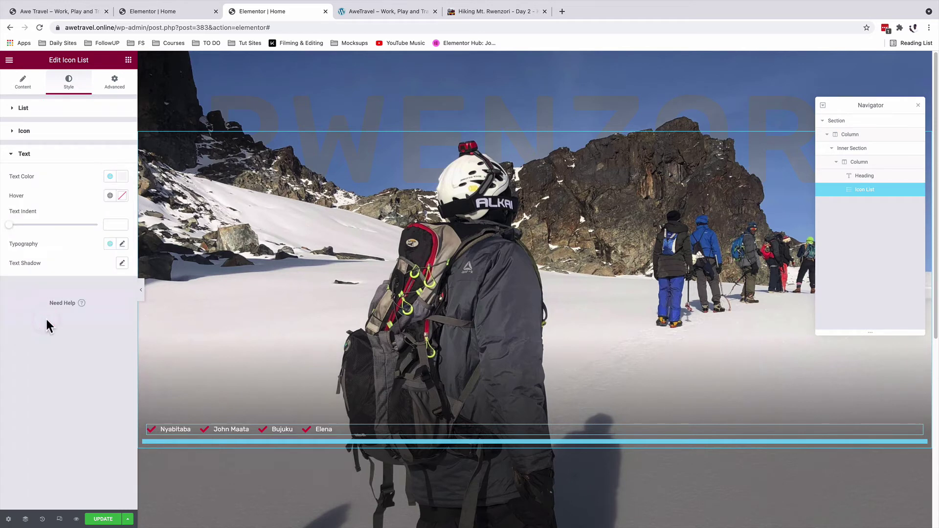
pyautogui.click(122, 244)
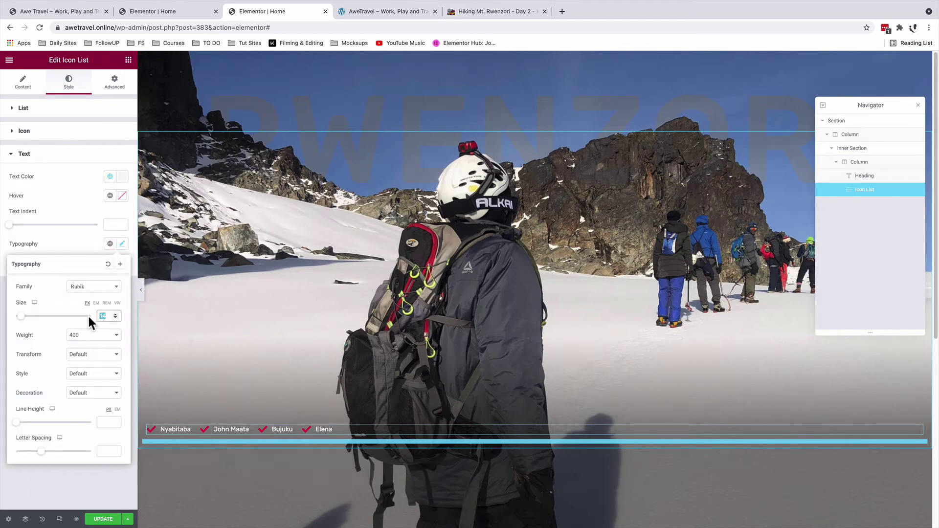
pyautogui.write('20')
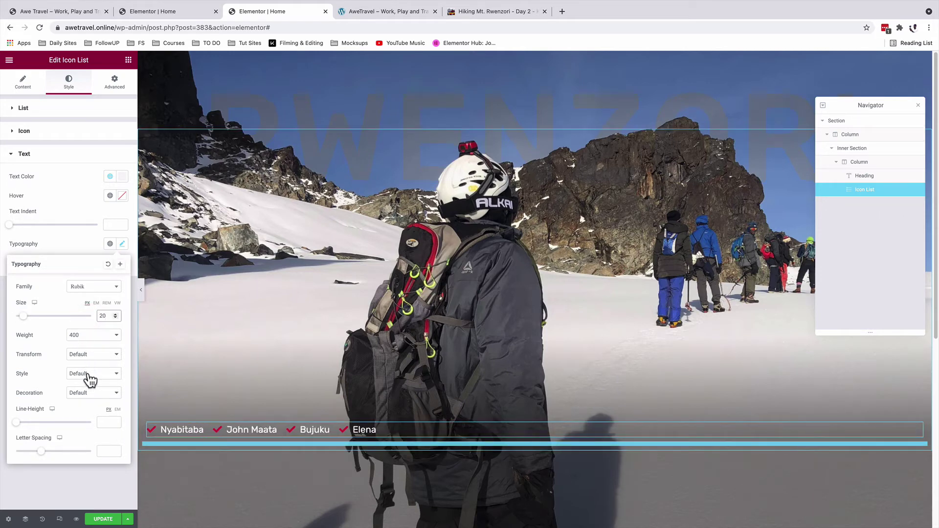
pyautogui.click(91, 362)
pyautogui.click(90, 368)
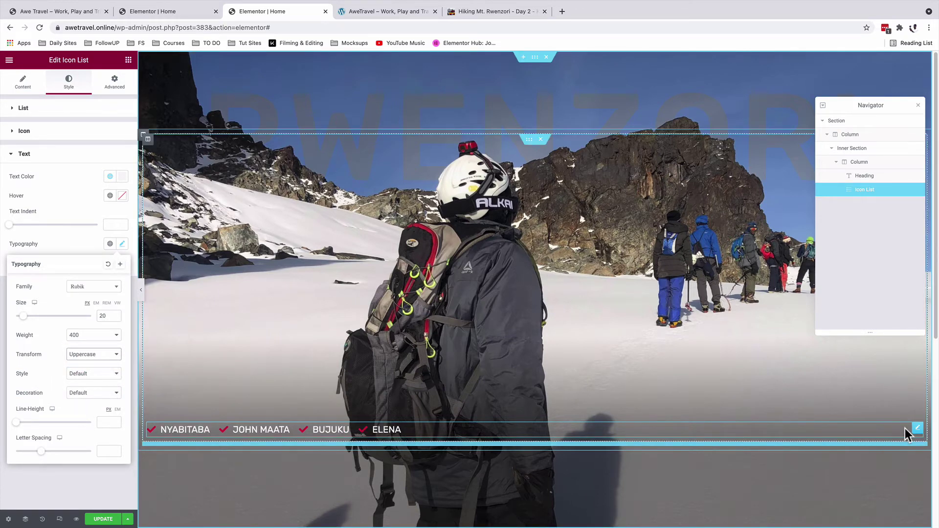
# Duplicate the camp icon list and delete Elena, Bujuku and John Maata from the copy
pyautogui.rightClick(919, 434)
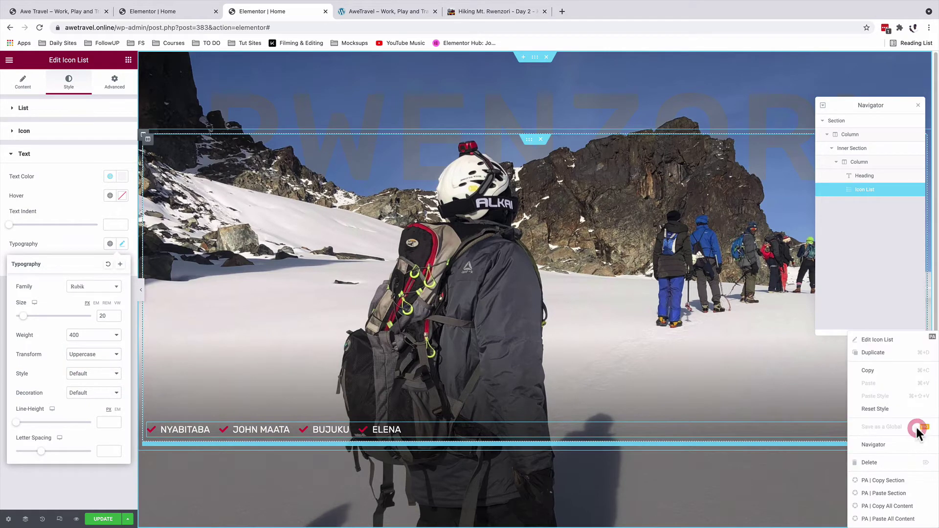
pyautogui.click(881, 446)
pyautogui.click(118, 231)
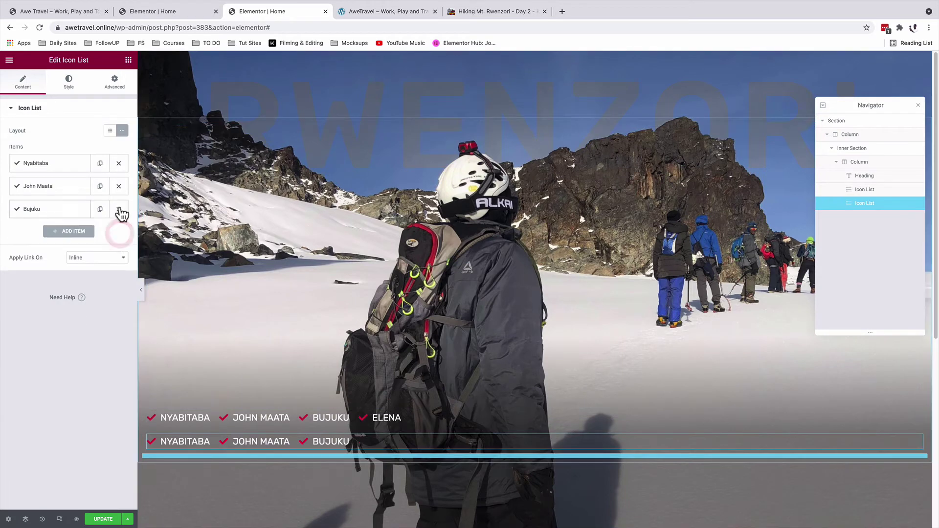
pyautogui.click(119, 209)
pyautogui.click(118, 187)
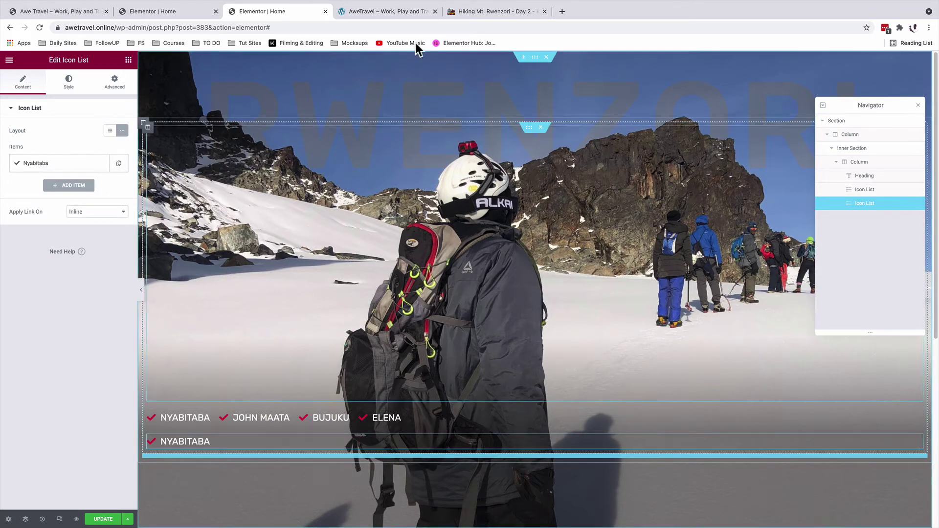
pyautogui.click(382, 11)
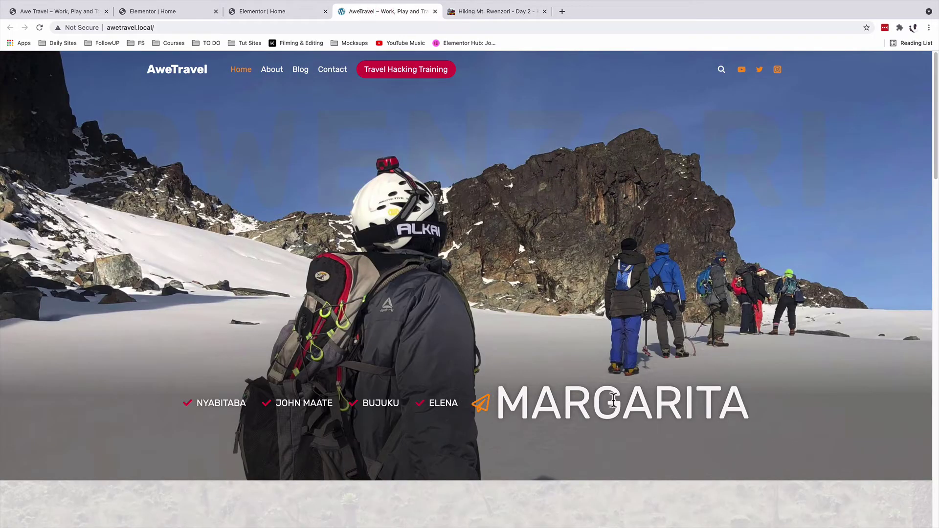
pyautogui.hotkey('ctrl', 'shift', 'Tab')
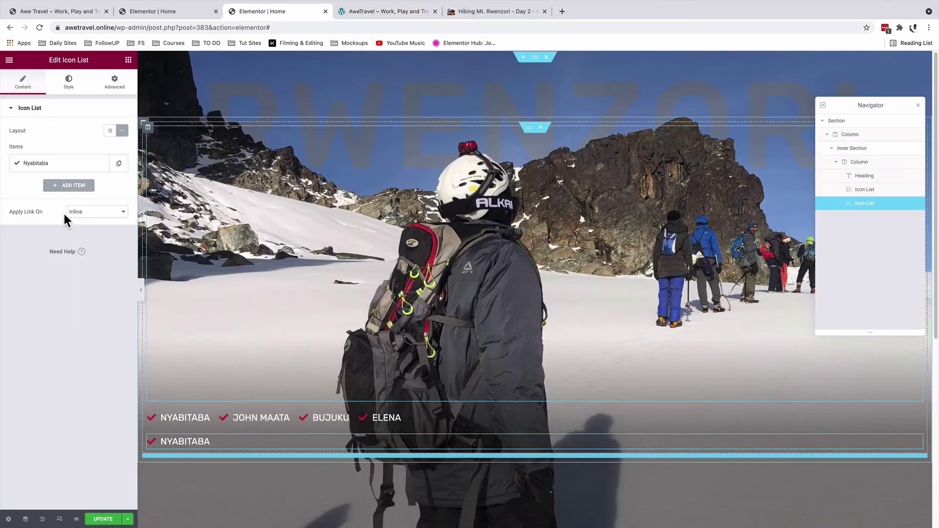
# Rename the copy's remaining Nyabitaba item to 'Margarita'
pyautogui.click(51, 165)
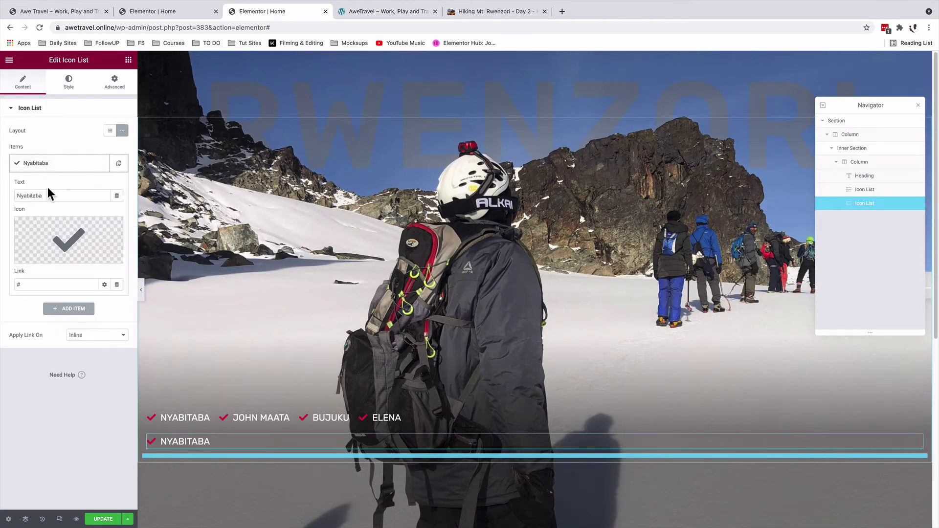
pyautogui.moveTo(56, 195); pyautogui.dragTo(9, 192)
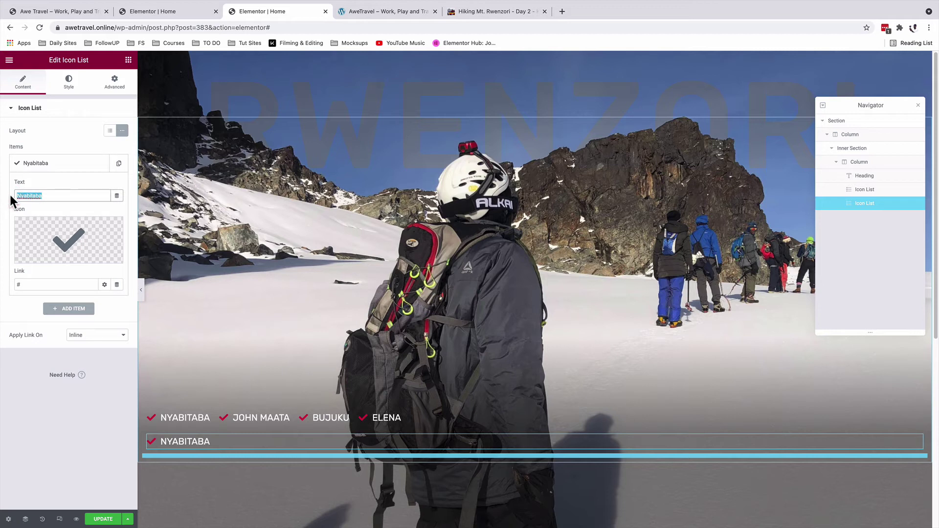
pyautogui.write('Mar')
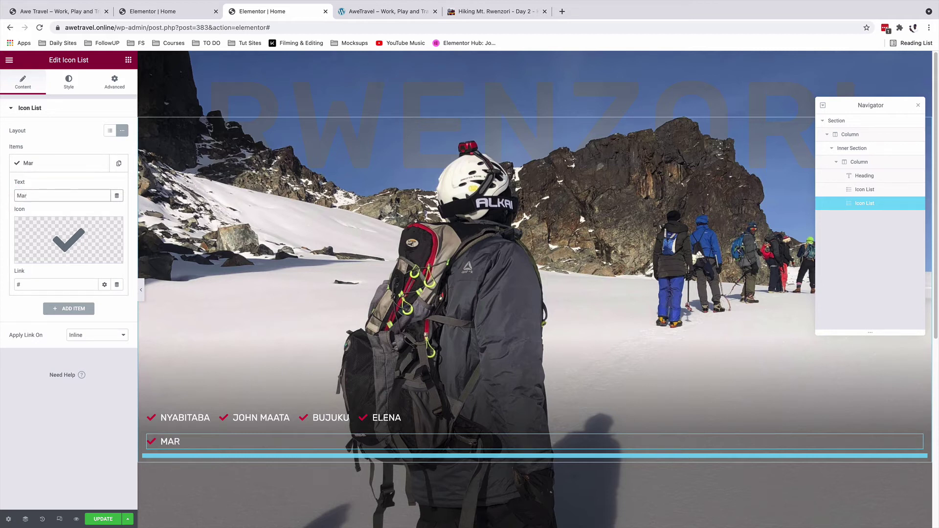
pyautogui.write('garita')
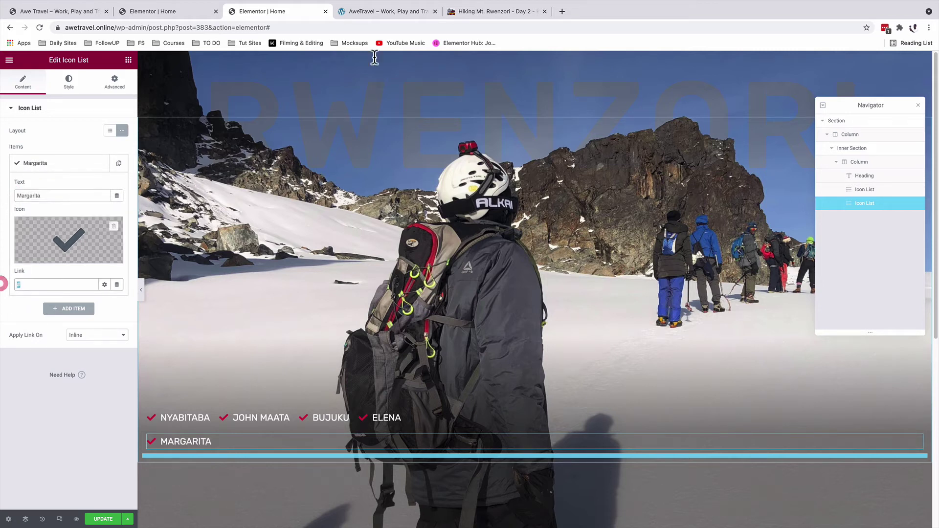
pyautogui.click(475, 12)
# Load kwematravel.com, open the Day 5 Margherita Peak article and select its URL
pyautogui.scroll(20, 483, 236)
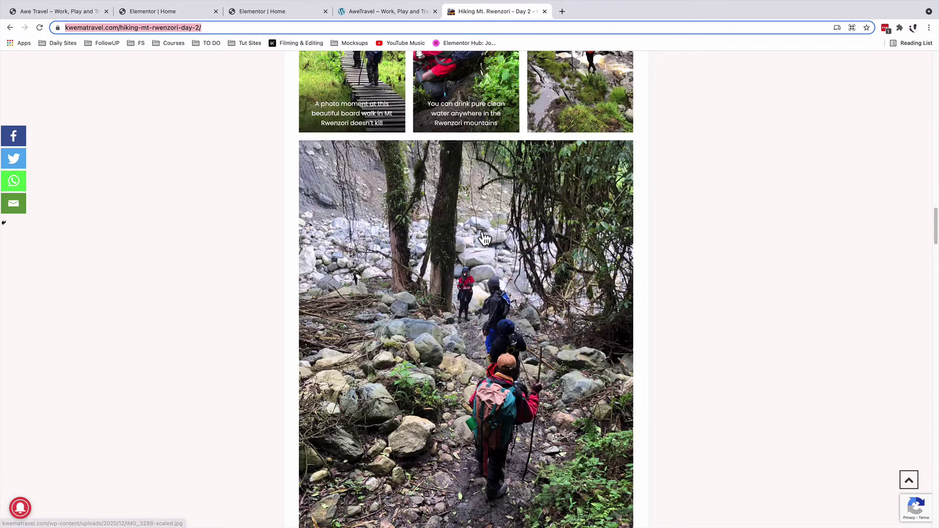
pyautogui.press('Return')
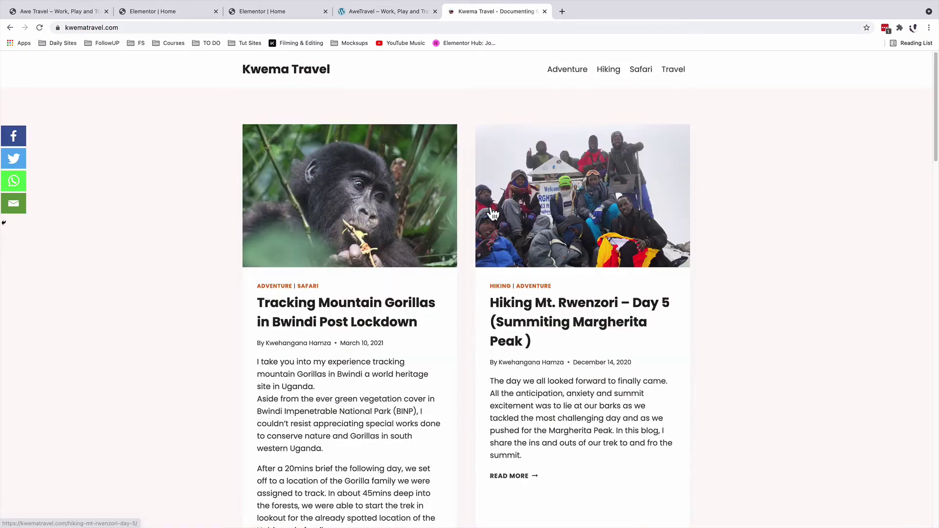
pyautogui.click(519, 307)
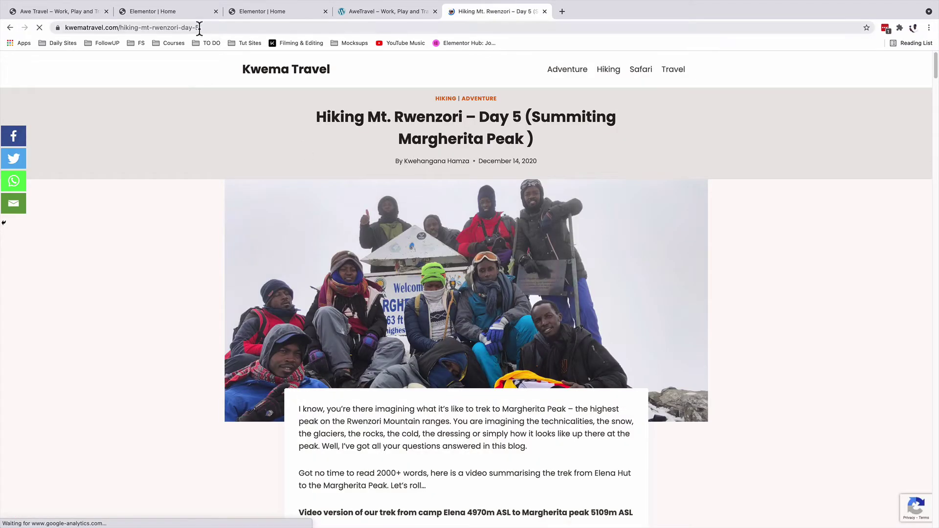
pyautogui.click(200, 28)
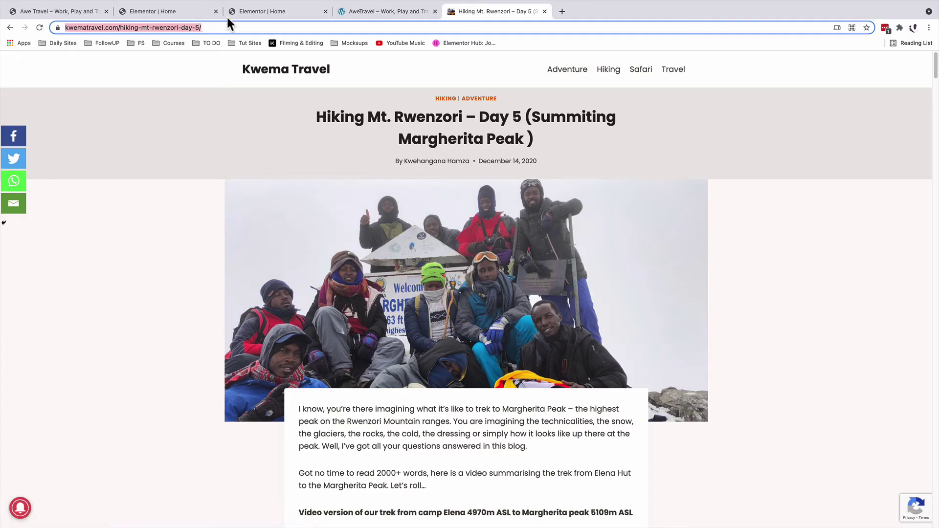
pyautogui.click(254, 13)
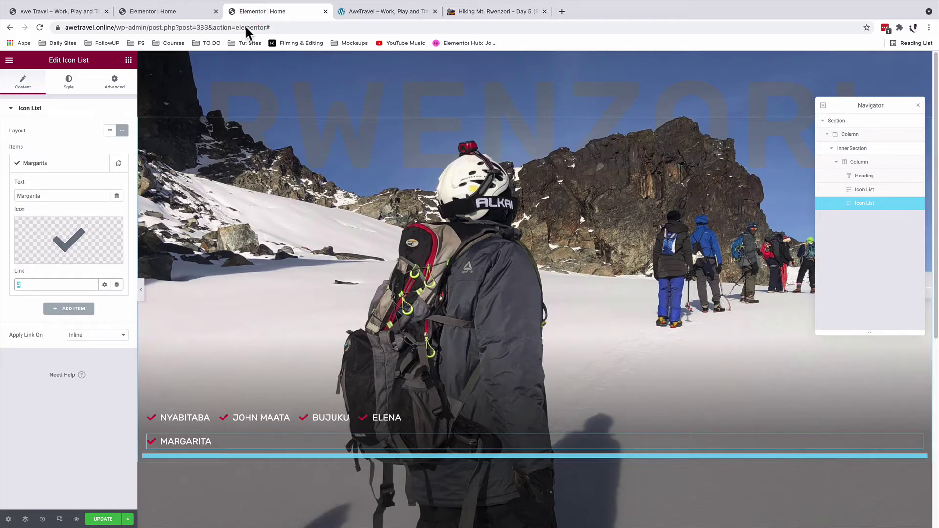
# Paste the Day 5 article URL as Margarita's link, opening in a new window
pyautogui.click(49, 281)
pyautogui.click(49, 279)
pyautogui.hotkey('ctrl', 'v')
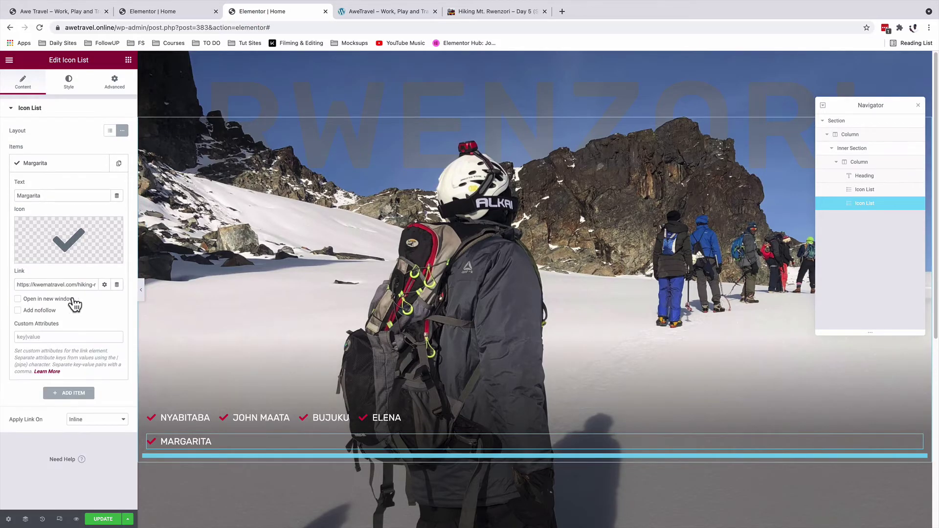
pyautogui.click(71, 299)
pyautogui.click(105, 285)
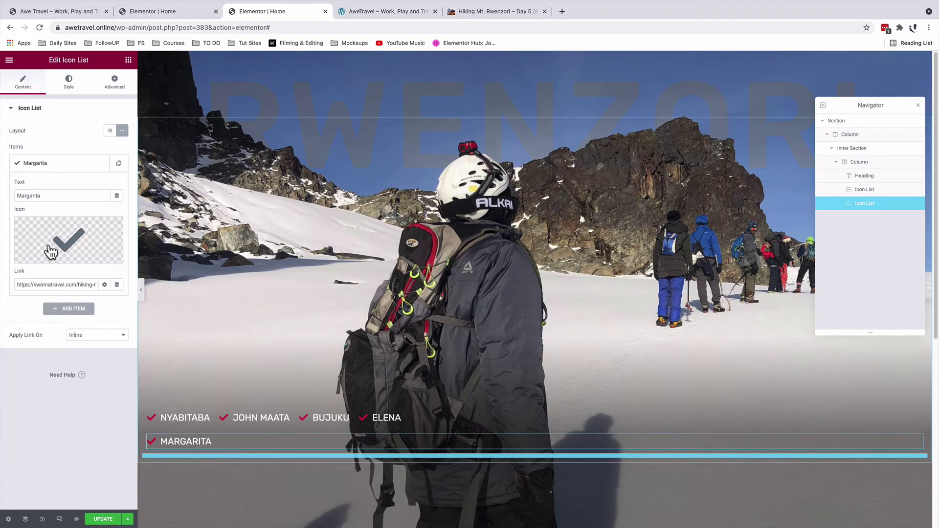
# Search the icon library for 'pap' and choose the paper plane icon
pyautogui.click(42, 254)
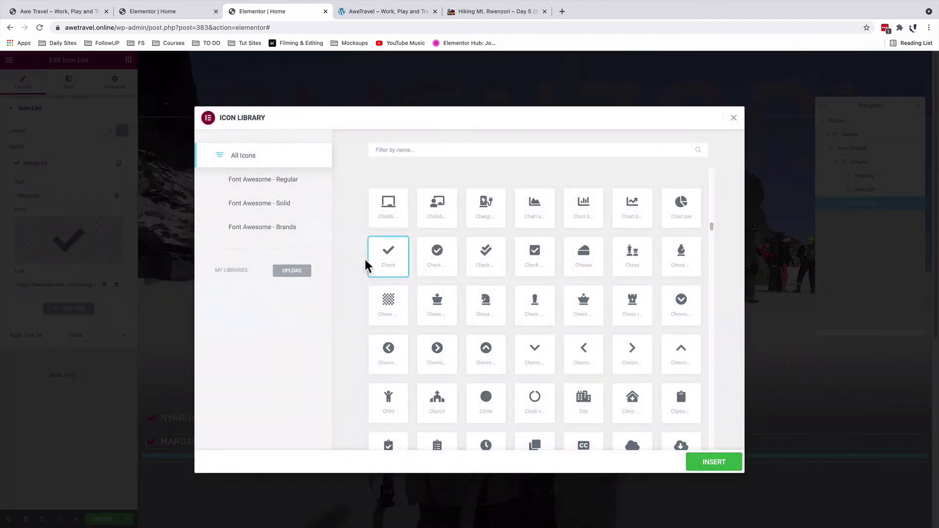
pyautogui.click(438, 150)
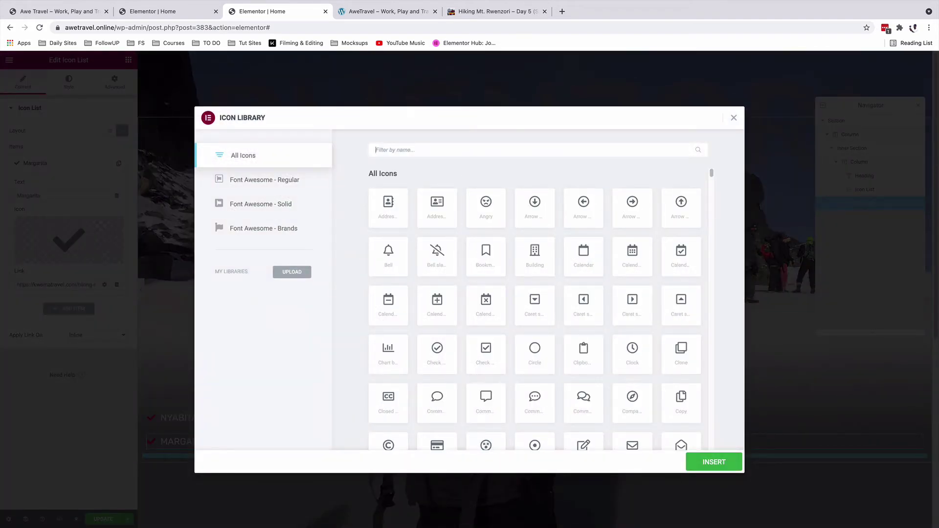
pyautogui.write('papa')
pyautogui.press('BackSpace')
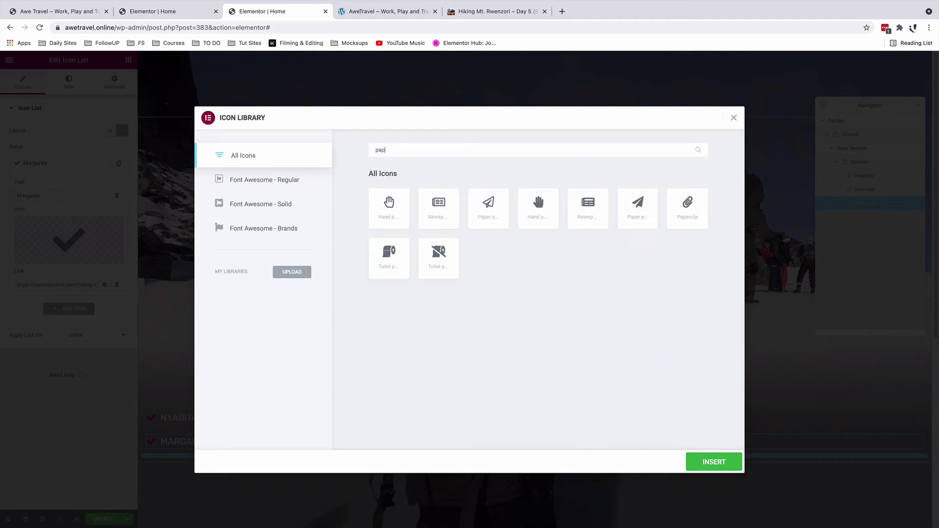
pyautogui.click(488, 208)
# Insert the paper plane icon, colour it orange and enlarge its size
pyautogui.click(714, 461)
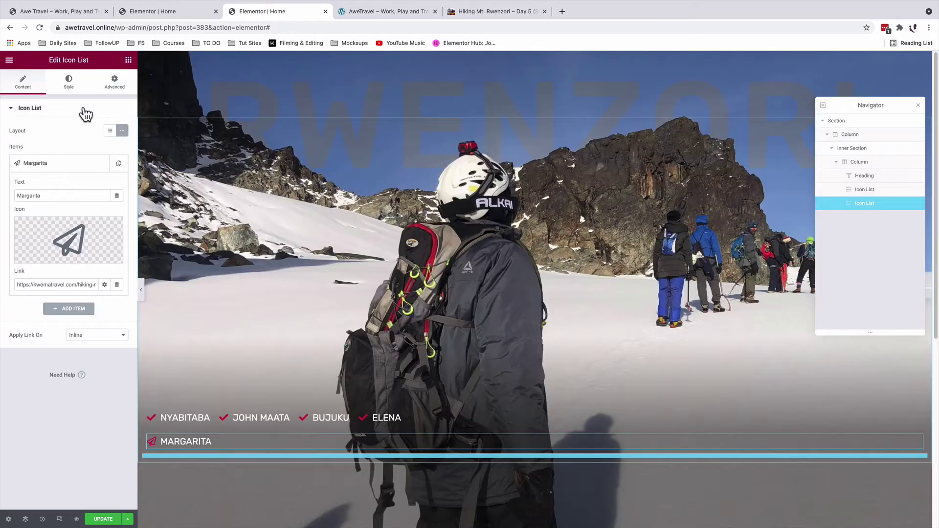
pyautogui.click(68, 84)
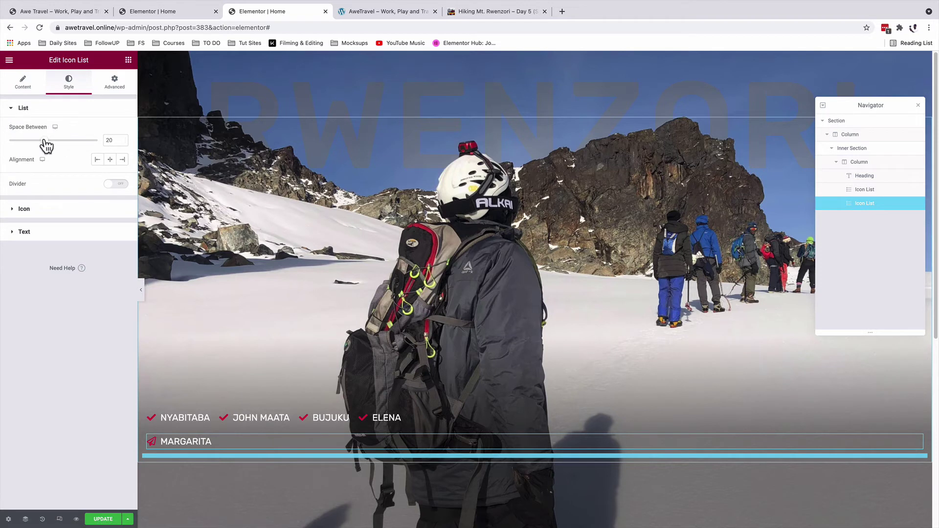
pyautogui.click(32, 209)
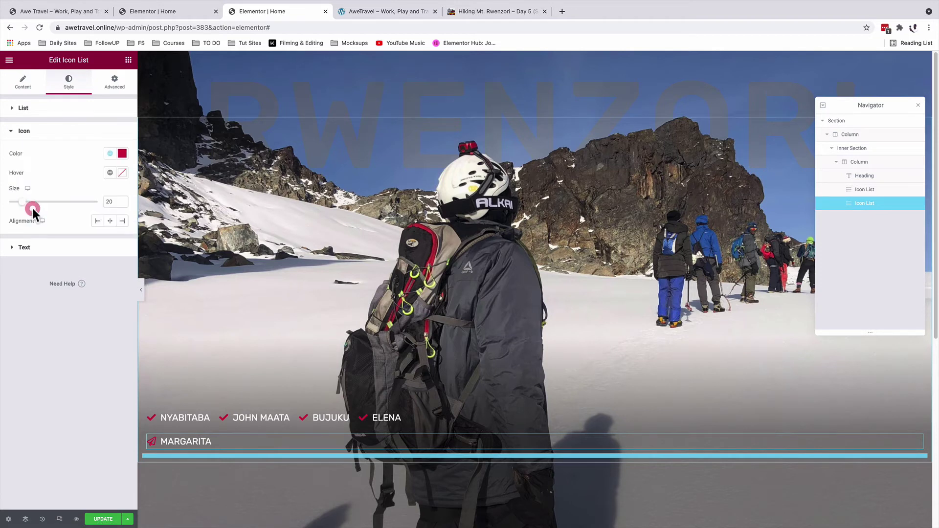
pyautogui.click(111, 153)
pyautogui.click(54, 192)
pyautogui.click(109, 201)
pyautogui.write('4')
# Make the Margarita text off-white with a font size of 100
pyautogui.click(32, 247)
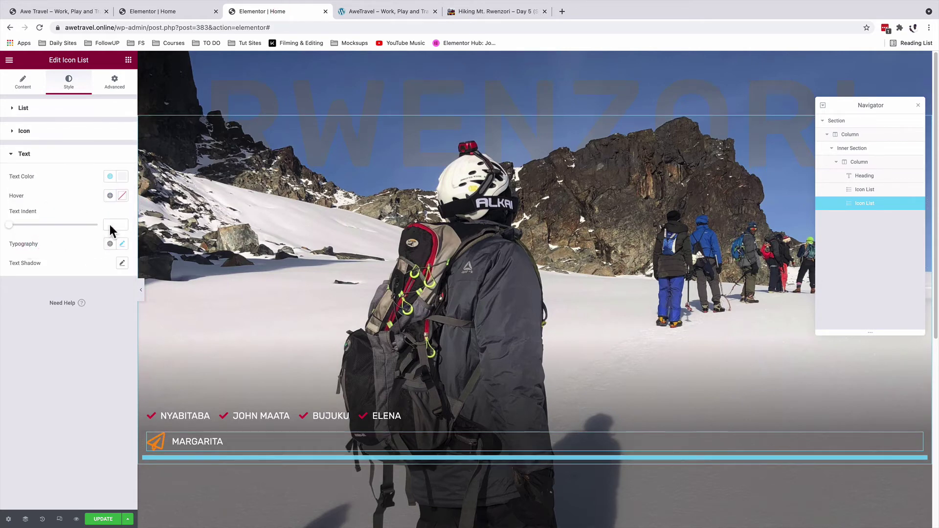
pyautogui.click(110, 177)
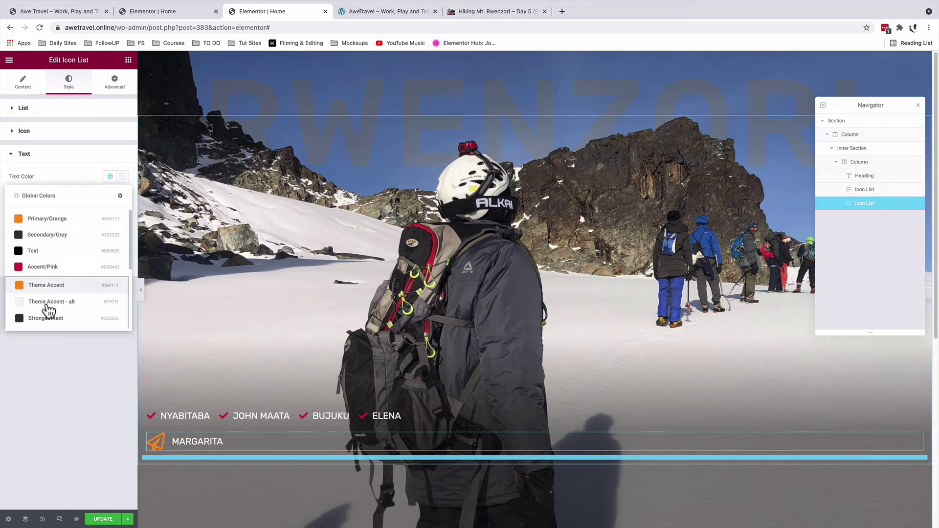
pyautogui.click(46, 317)
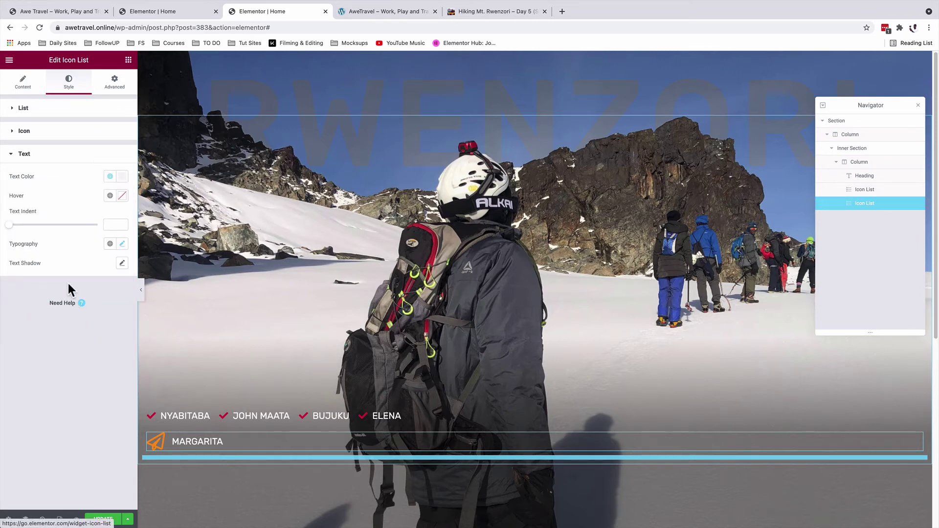
pyautogui.click(121, 244)
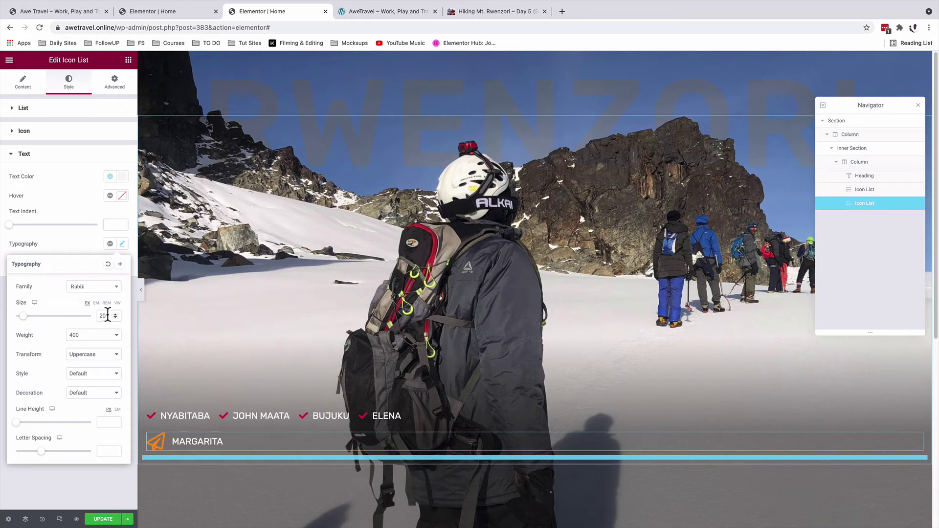
pyautogui.doubleClick(102, 315)
pyautogui.write('1')
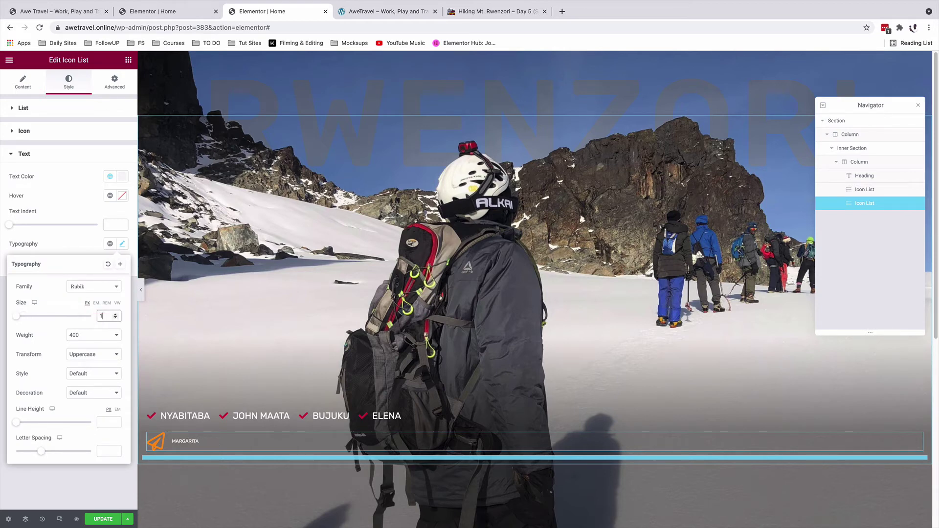
pyautogui.write('00')
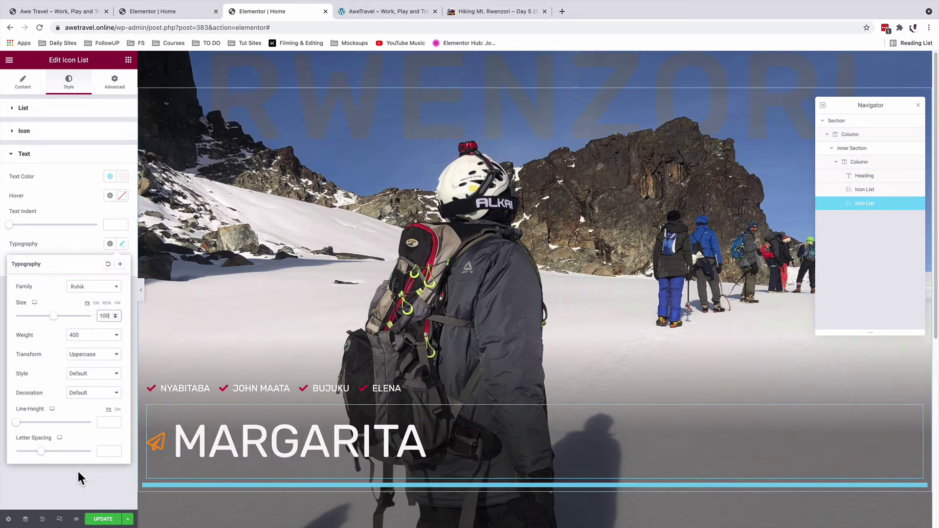
pyautogui.click(78, 472)
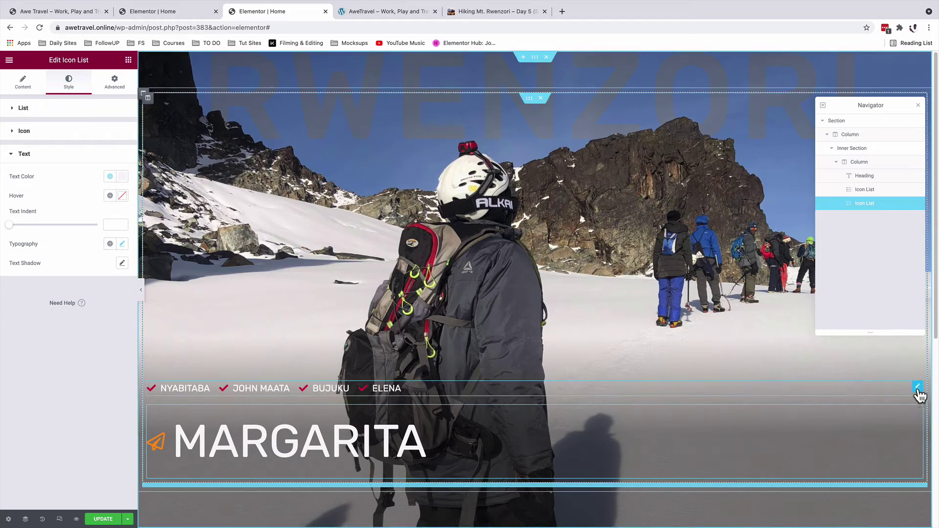
# Set the camp names list's width to inline so it fits its content
pyautogui.click(919, 389)
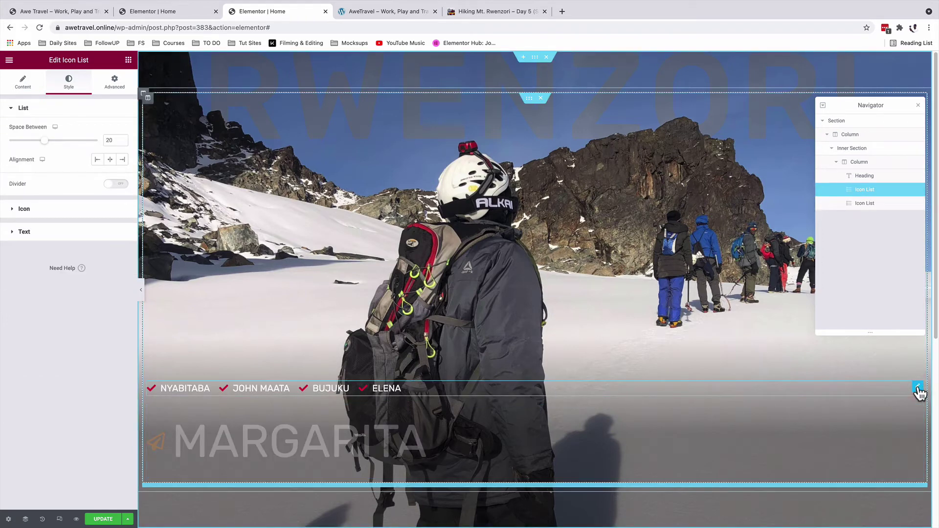
pyautogui.click(117, 91)
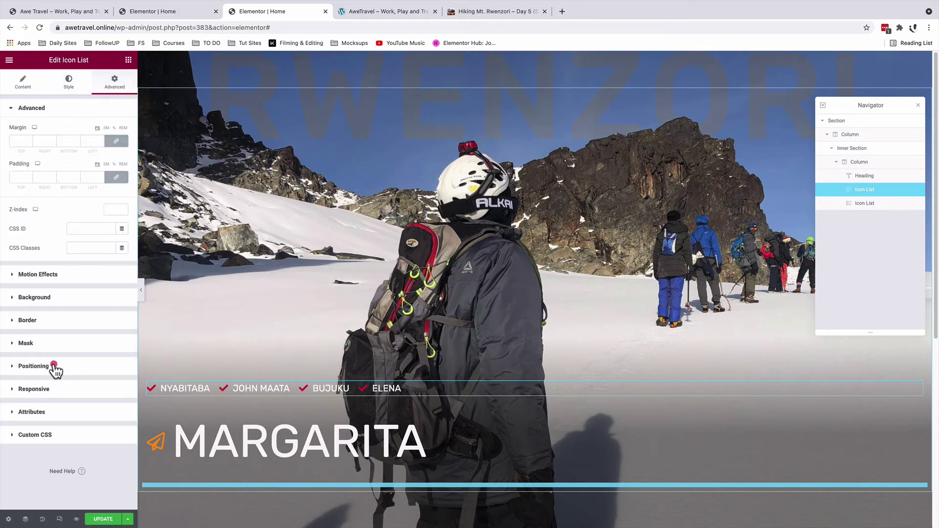
pyautogui.click(54, 365)
pyautogui.click(88, 246)
pyautogui.click(88, 246)
pyautogui.click(88, 246)
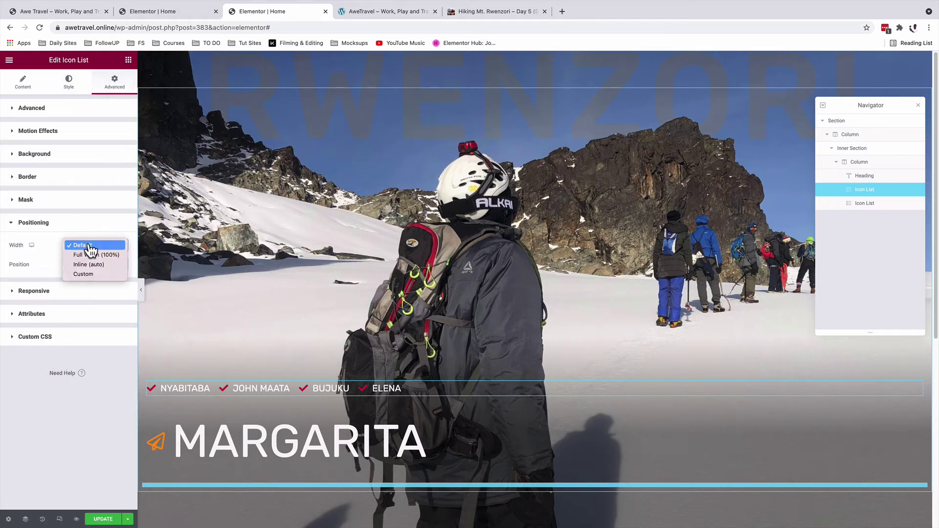
pyautogui.click(91, 265)
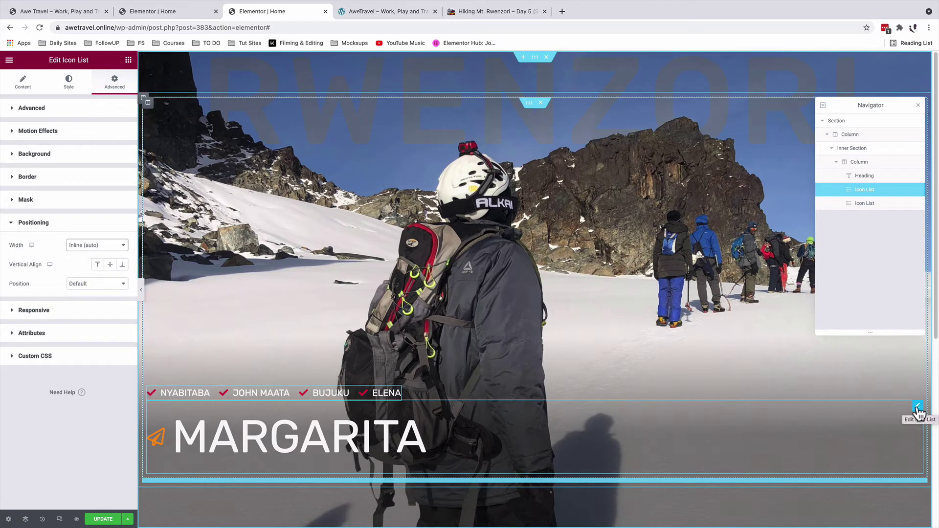
# Make the Margarita list inline too and vertically centre both lists
pyautogui.click(917, 407)
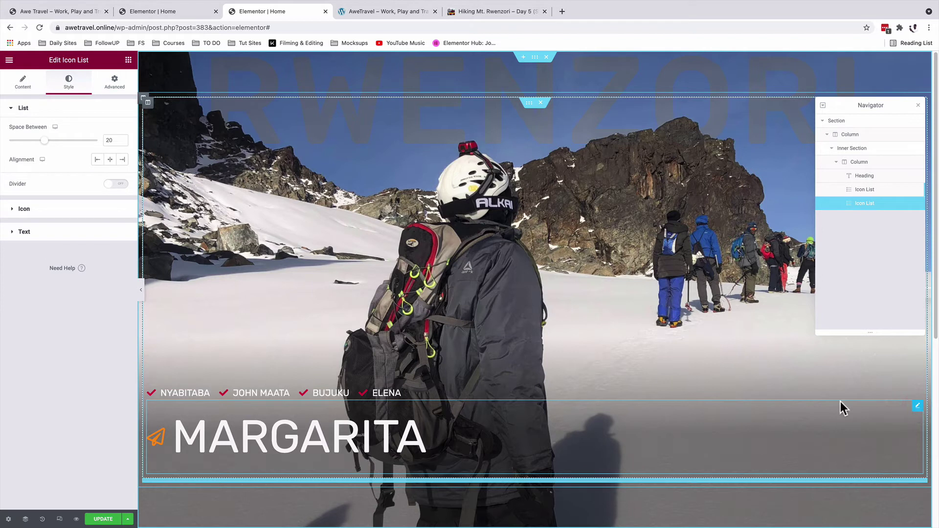
pyautogui.click(114, 84)
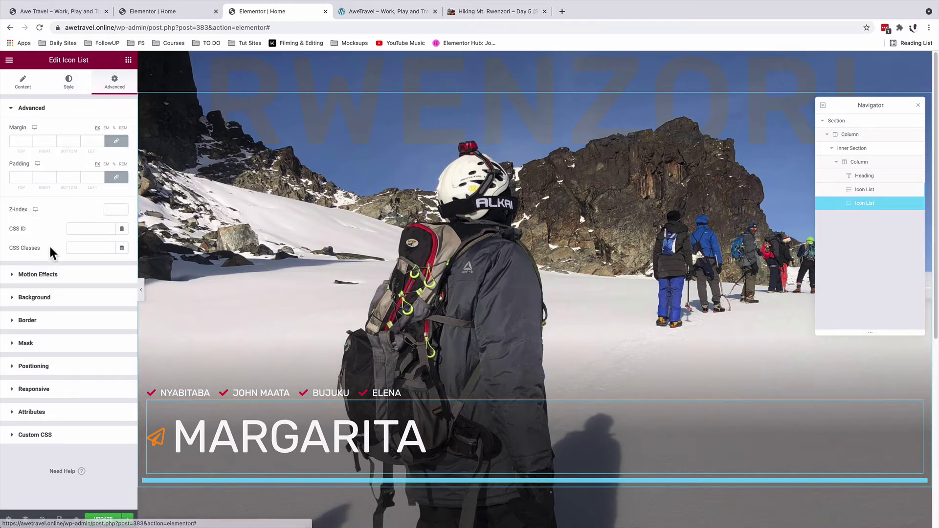
pyautogui.click(52, 376)
pyautogui.click(79, 245)
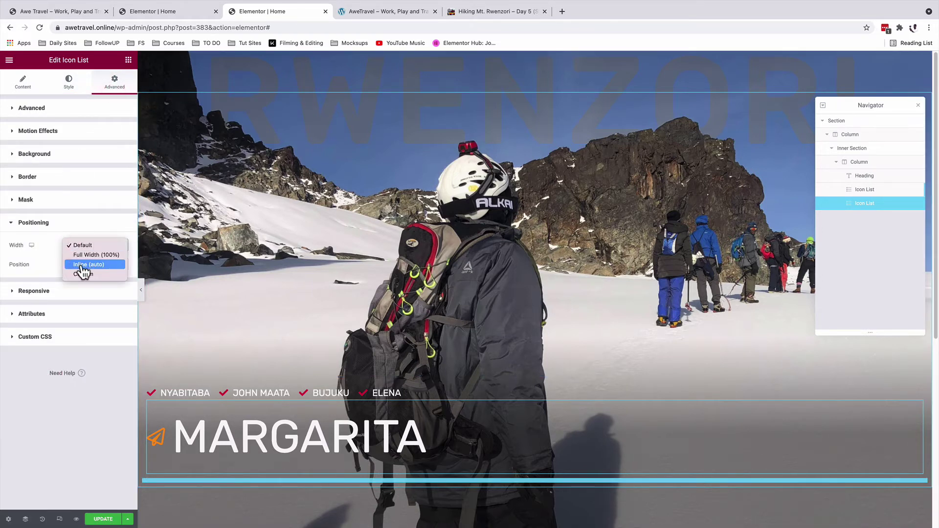
pyautogui.click(81, 264)
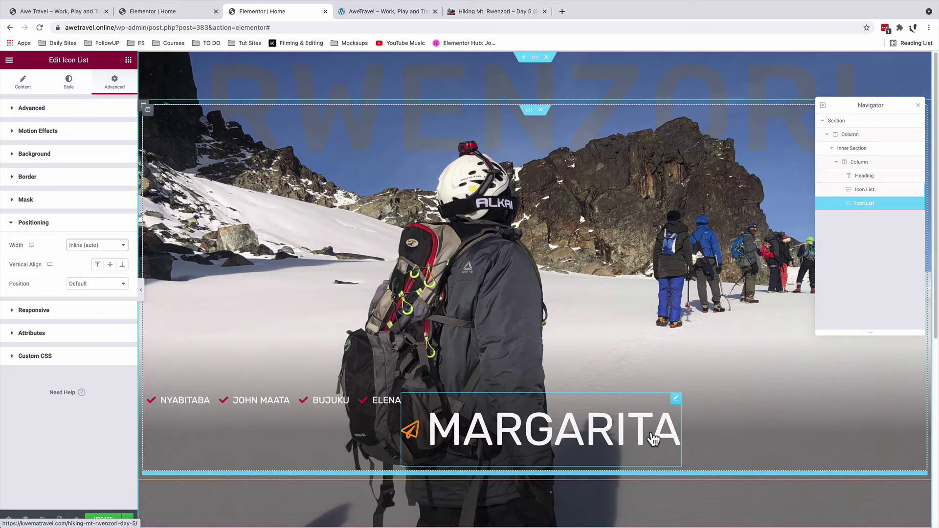
pyautogui.click(109, 264)
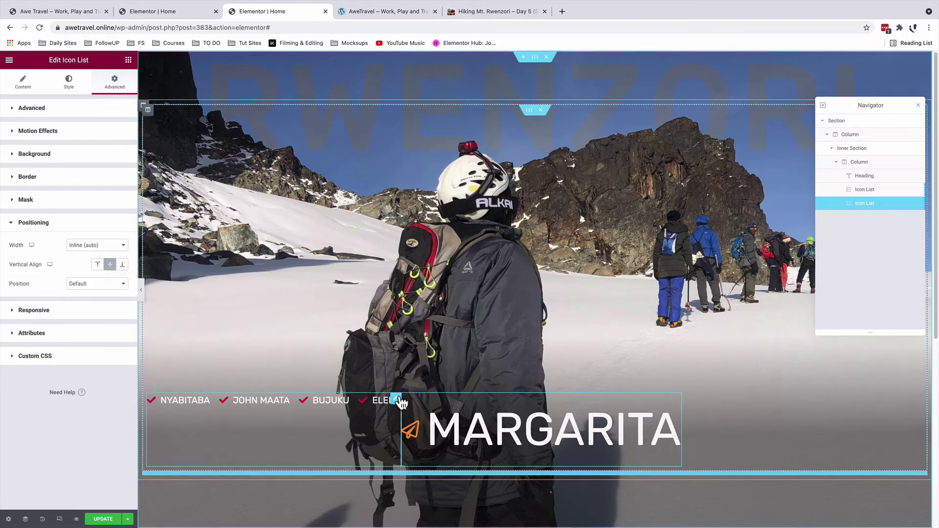
pyautogui.click(396, 402)
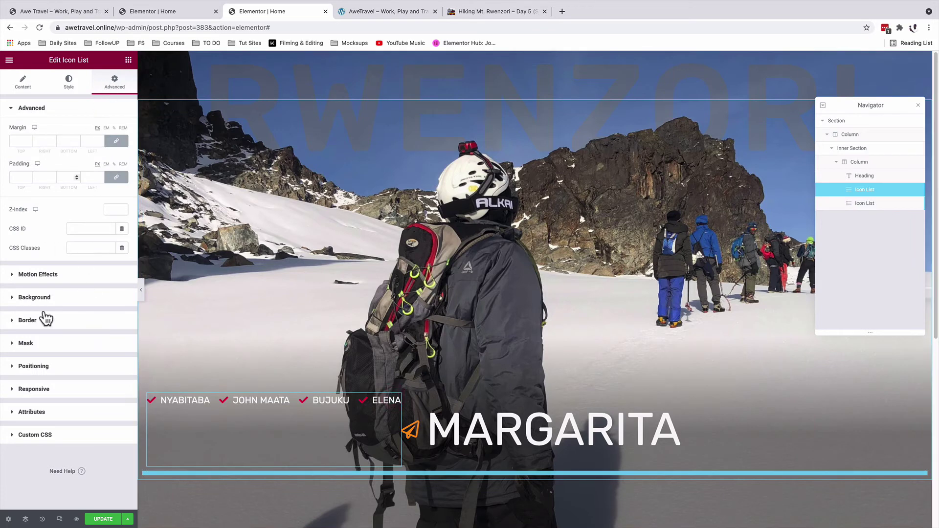
pyautogui.click(34, 367)
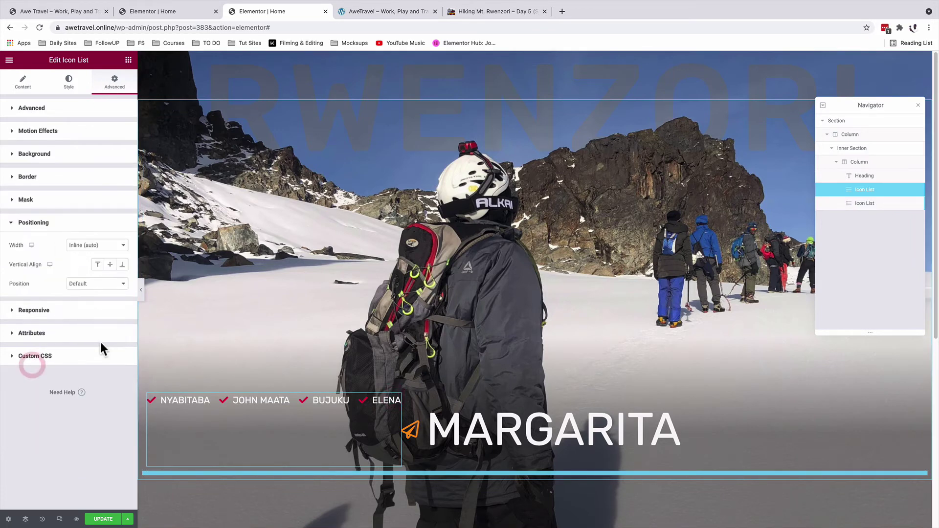
pyautogui.click(110, 264)
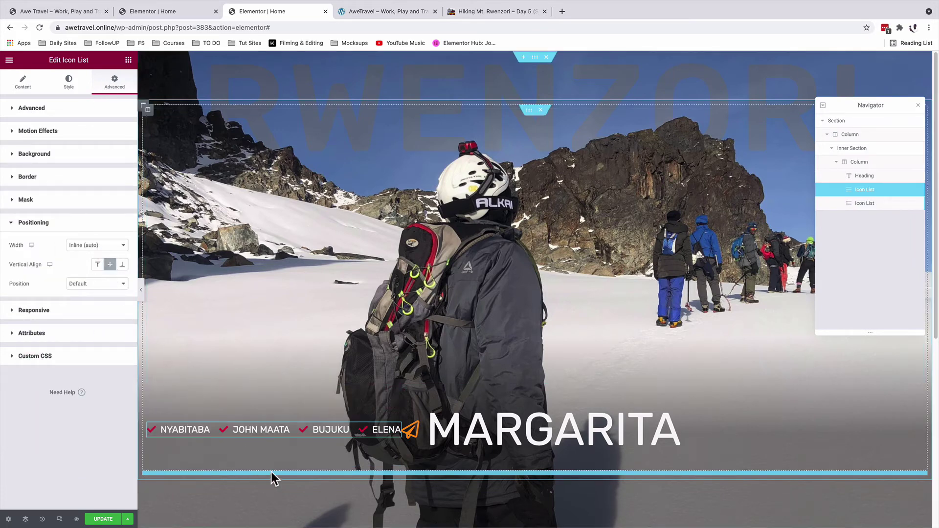
# Select the inner column holding the hero content and set its horizontal alignment to Center
pyautogui.click(860, 148)
pyautogui.click(866, 162)
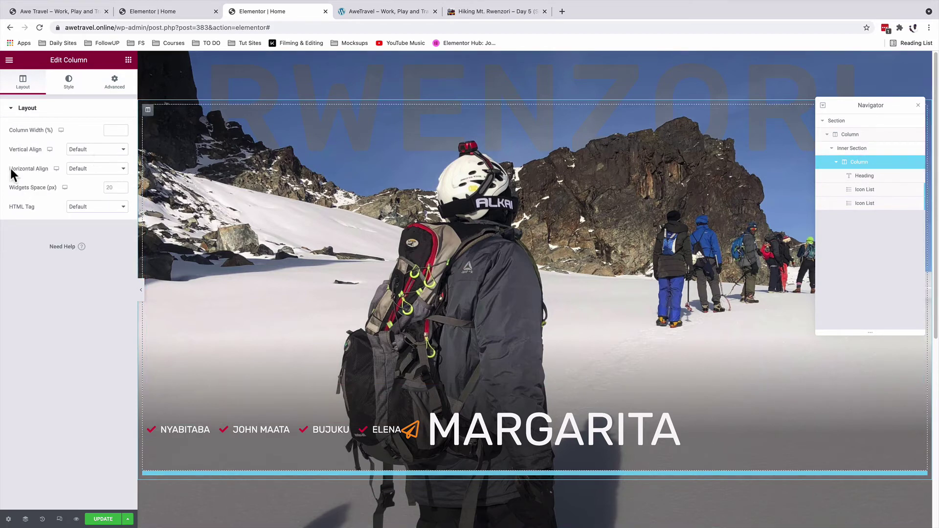
pyautogui.click(77, 172)
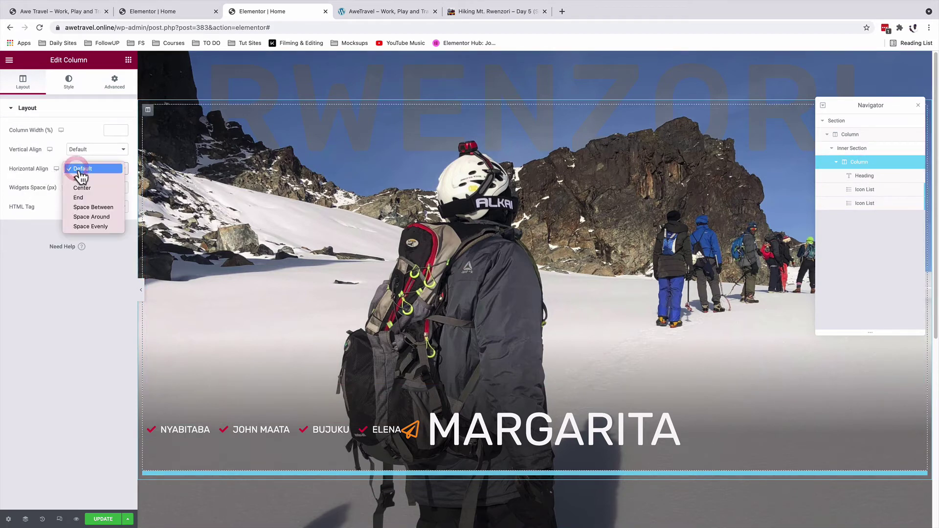
pyautogui.click(90, 194)
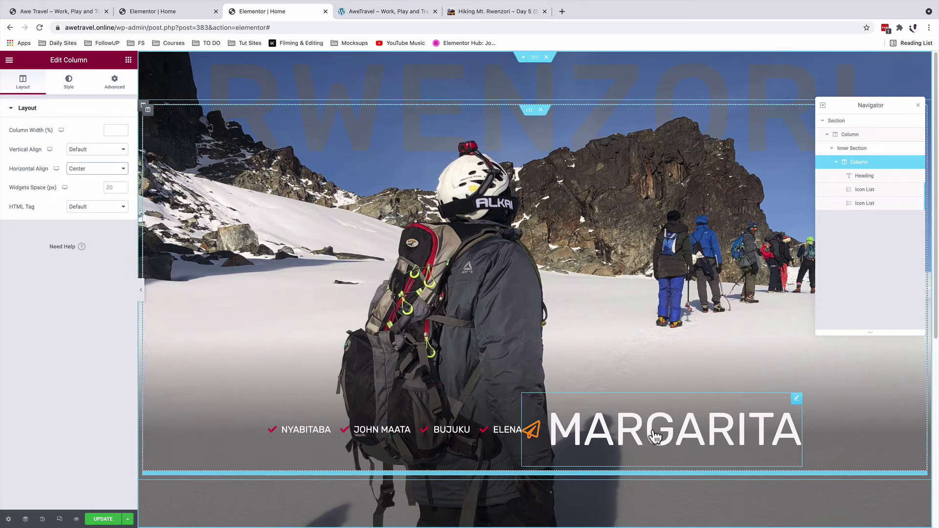
# Give the camp Icon List 20 px of unlinked right padding, update the page and open its preview
pyautogui.click(517, 431)
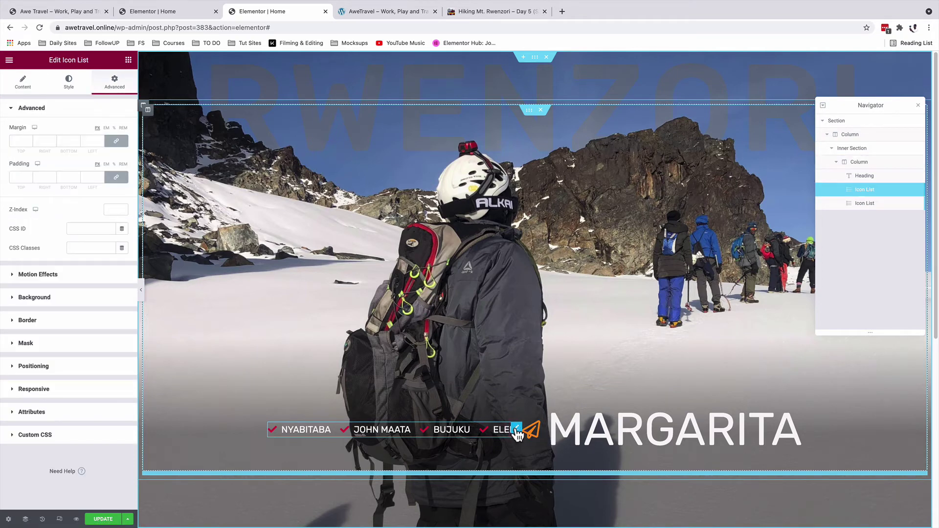
pyautogui.click(117, 179)
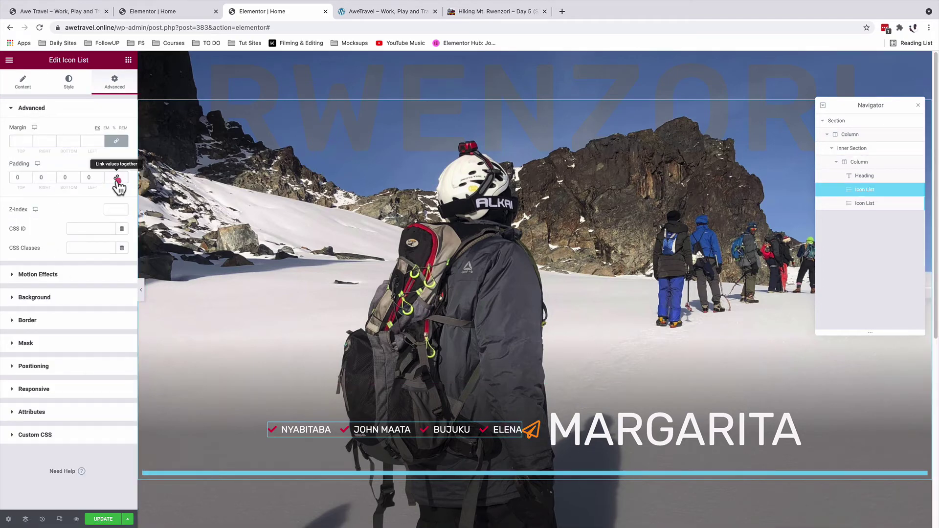
pyautogui.click(91, 178)
pyautogui.click(39, 177)
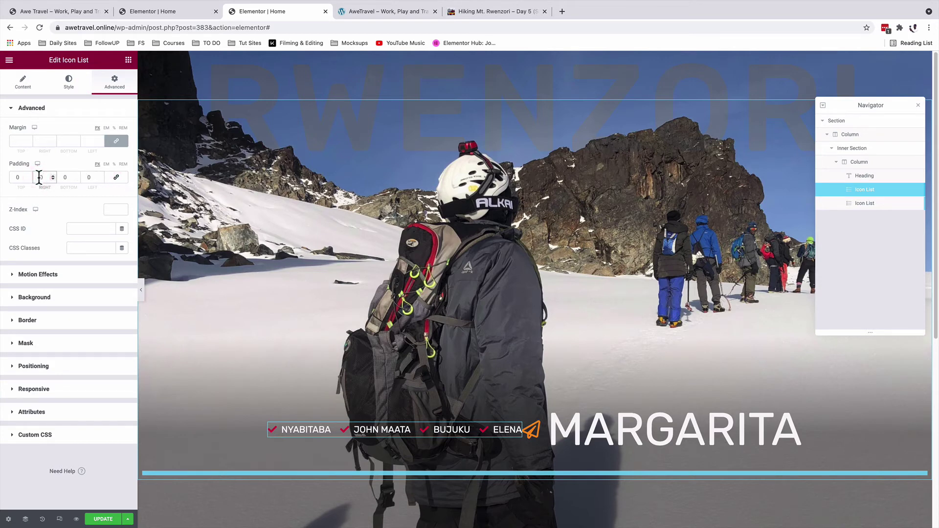
pyautogui.write('2')
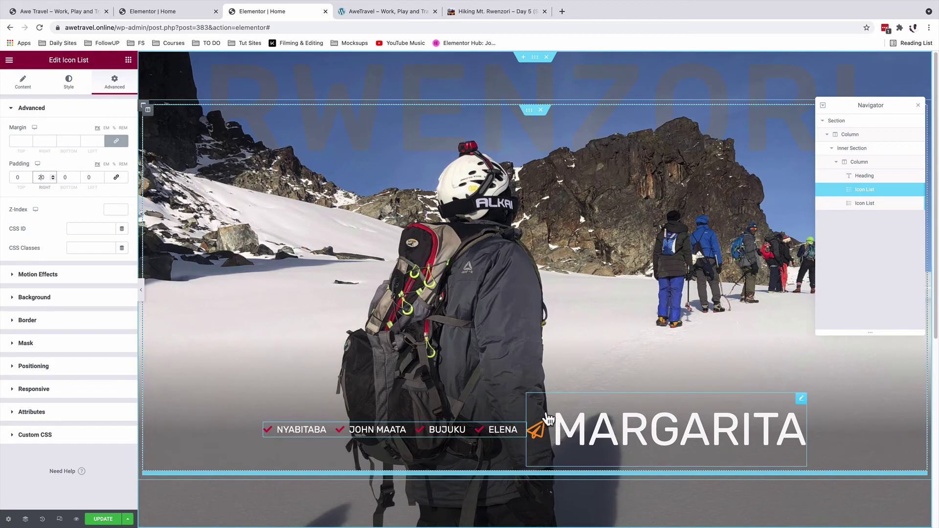
pyautogui.click(103, 520)
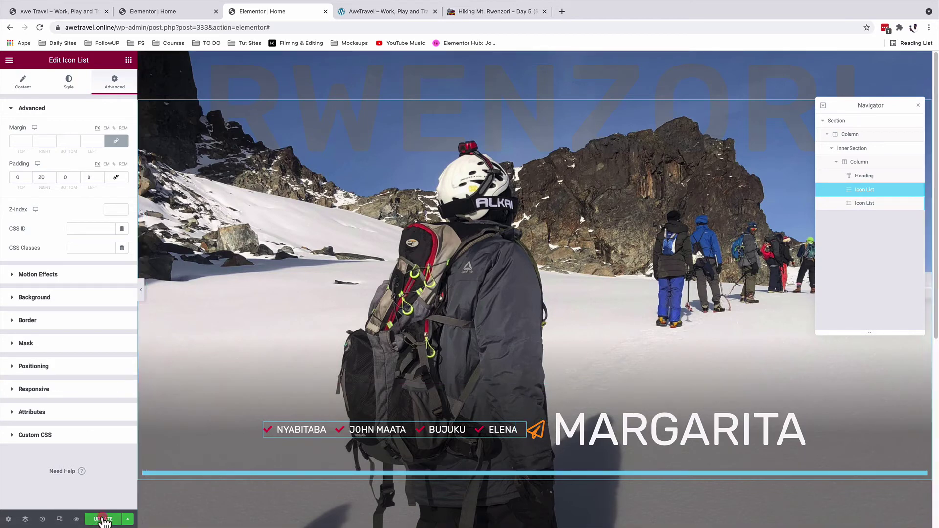
pyautogui.click(76, 519)
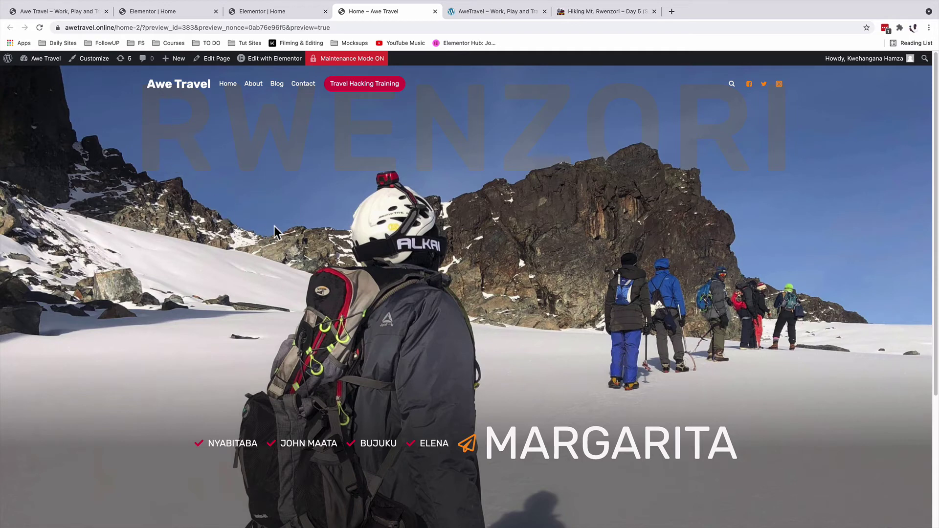
# Switch from the live preview back to the Elementor | Home editor tab
pyautogui.click(263, 13)
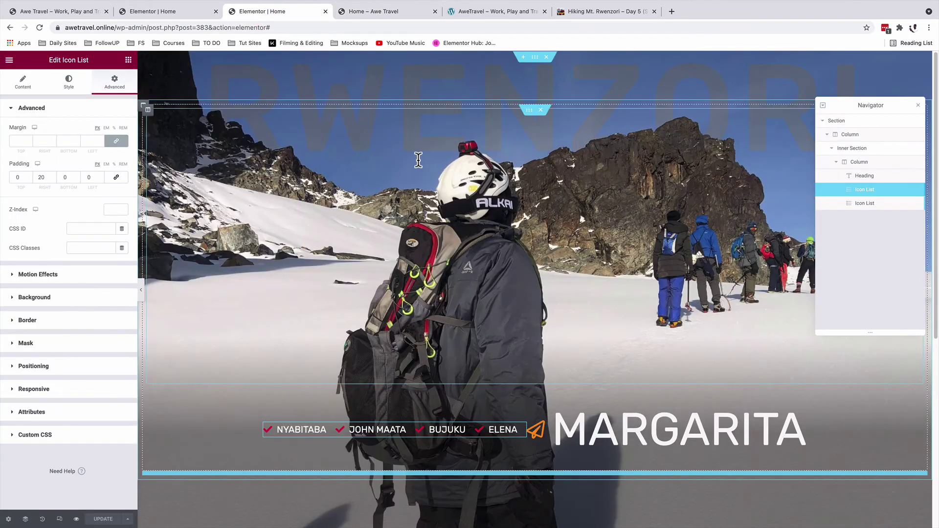
# Select the RWENZORI heading, change its padding and save, then check the preview and return
pyautogui.click(869, 176)
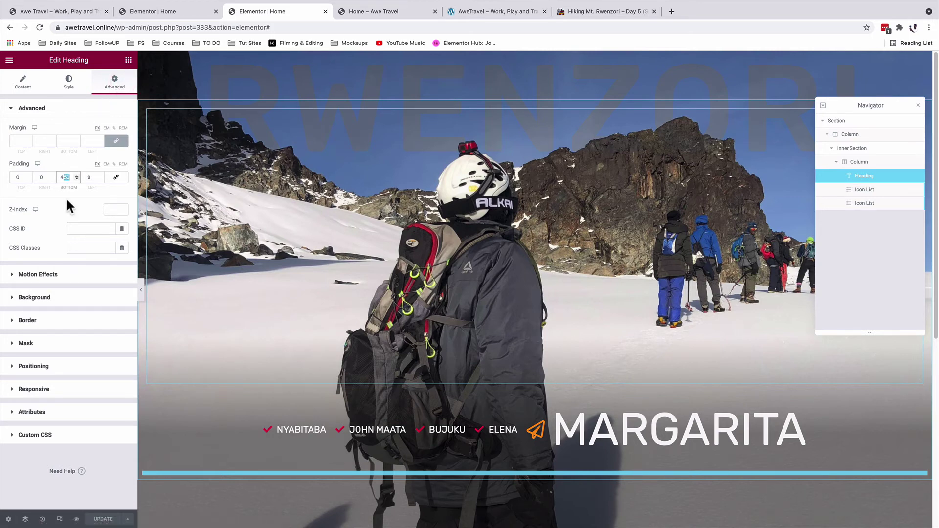
pyautogui.write('00')
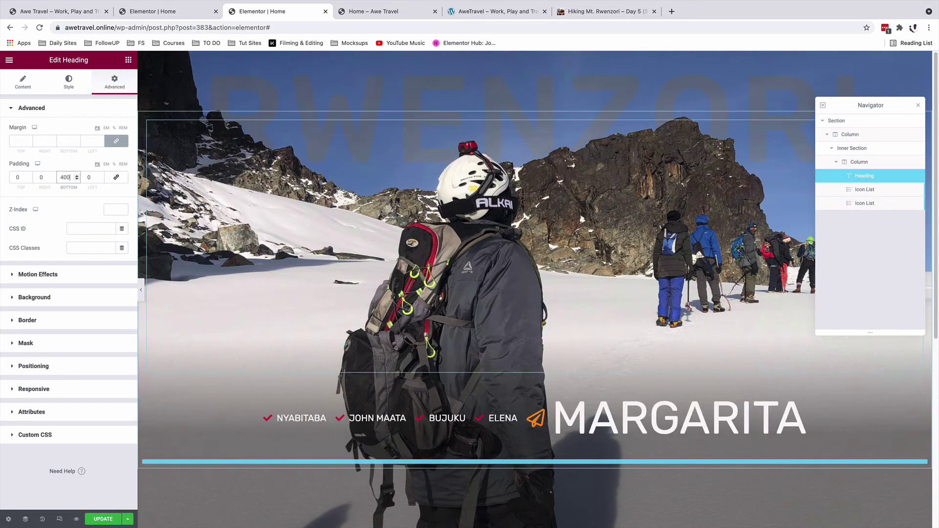
pyautogui.write('3')
pyautogui.hotkey('ctrl', 's')
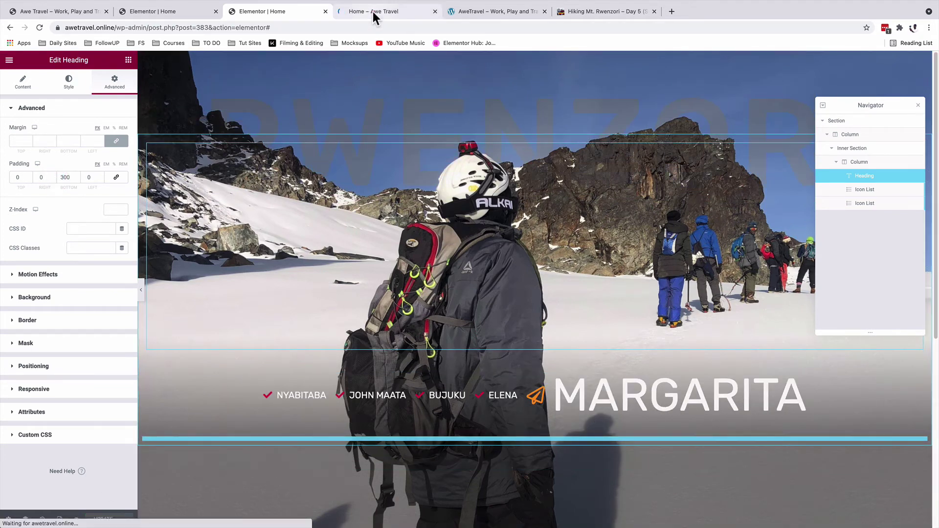
pyautogui.click(373, 11)
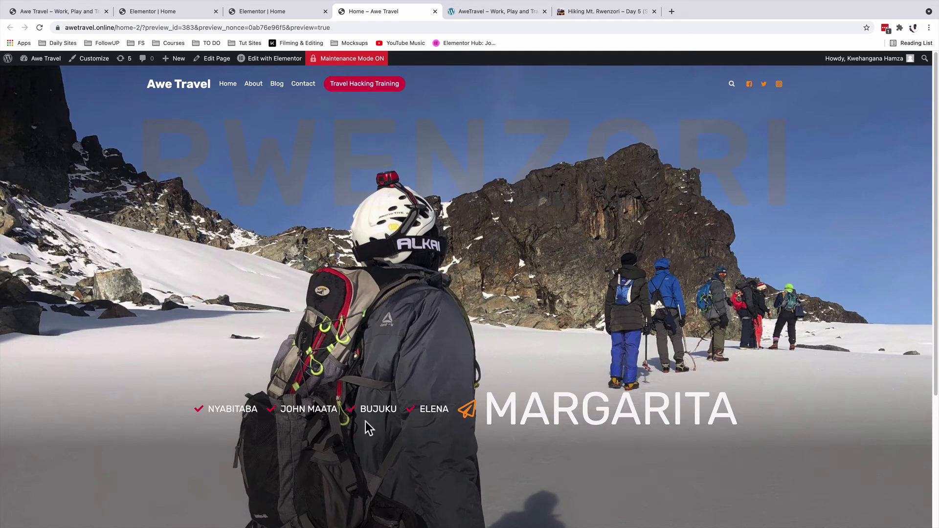
pyautogui.click(272, 12)
# Set the heading's padding to 100 top and 400 bottom, comparing against the preview and local site
pyautogui.click(14, 178)
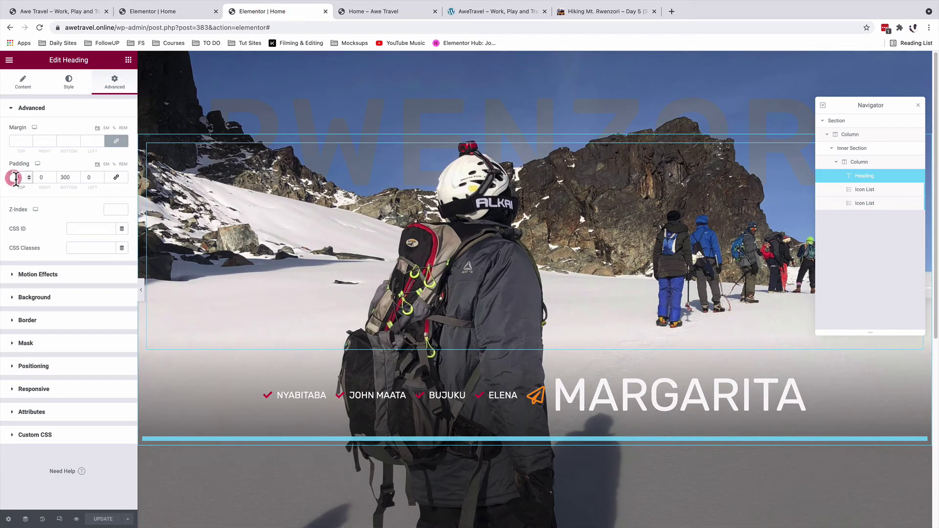
pyautogui.write('1')
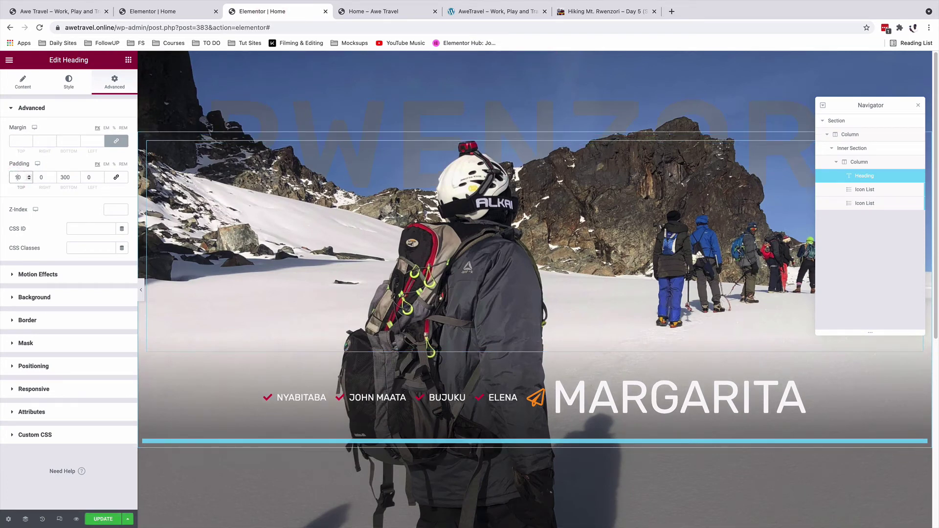
pyautogui.write('0')
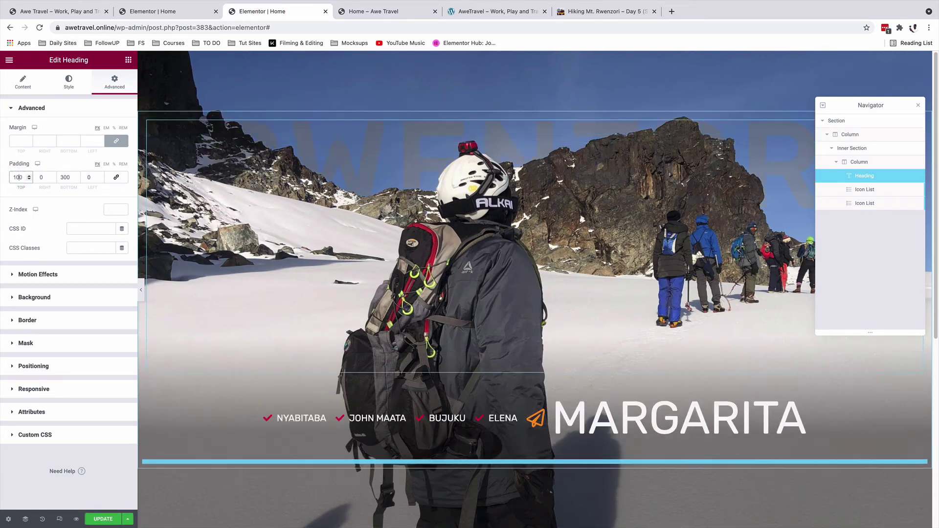
pyautogui.click(63, 177)
pyautogui.write('40')
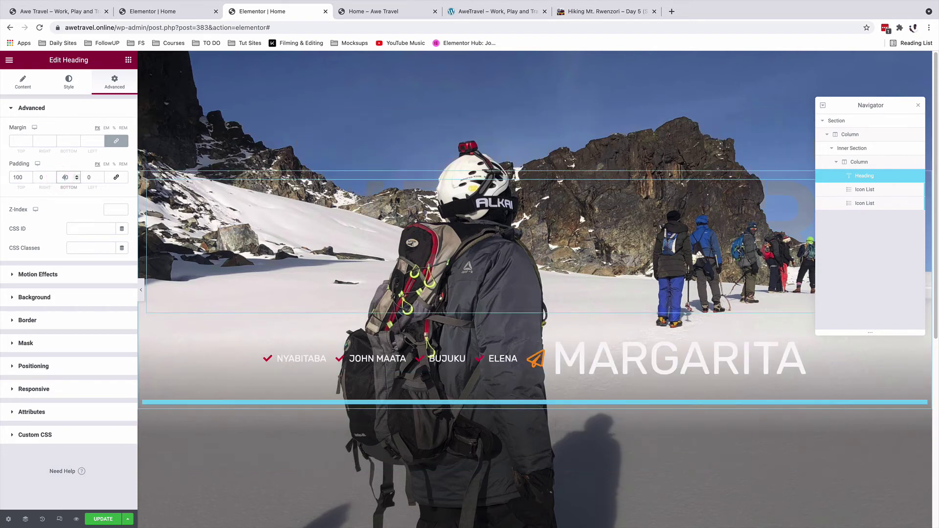
pyautogui.click(360, 12)
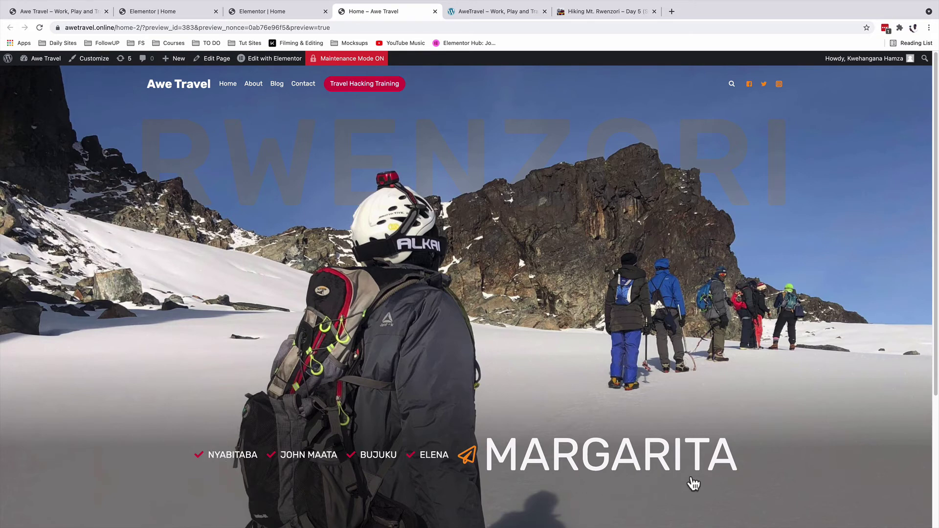
pyautogui.hotkey('ctrl', 'Tab')
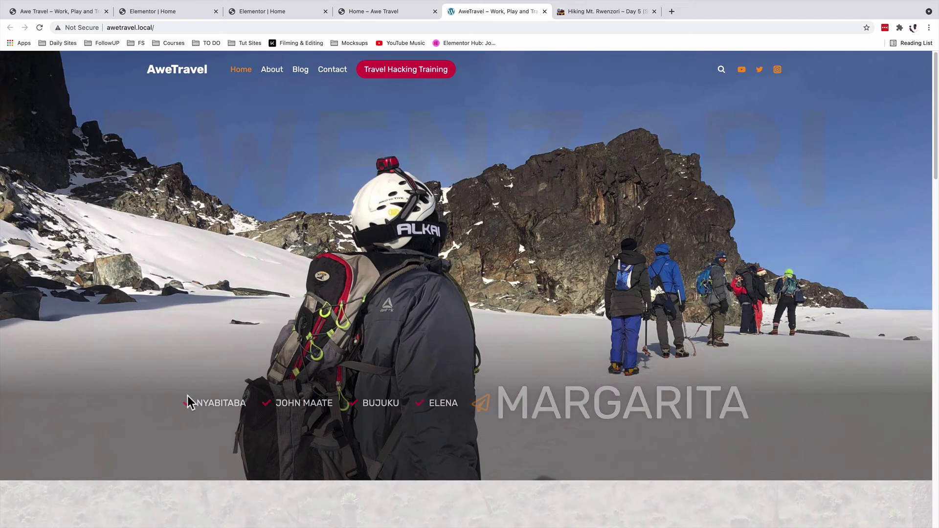
pyautogui.click(270, 12)
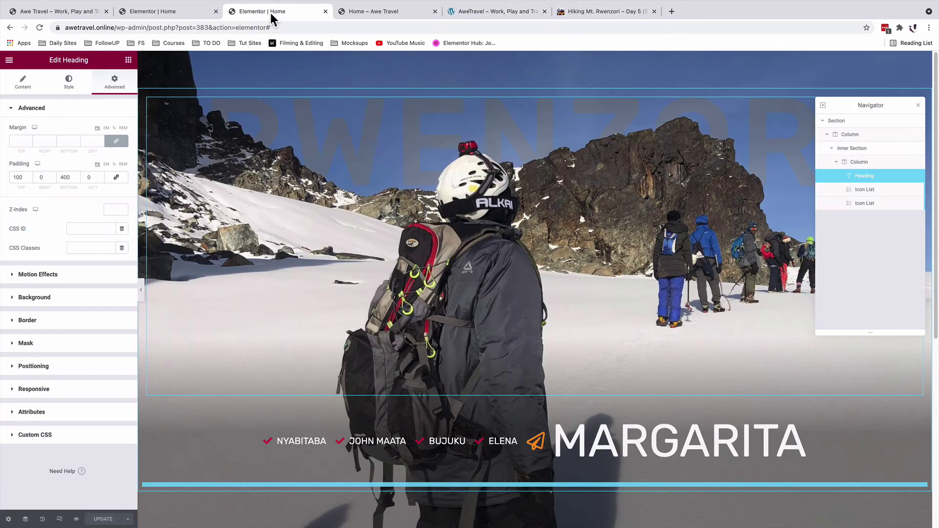
# Give the camp list a Fade In entrance animation with an 800 ms delay
pyautogui.click(513, 442)
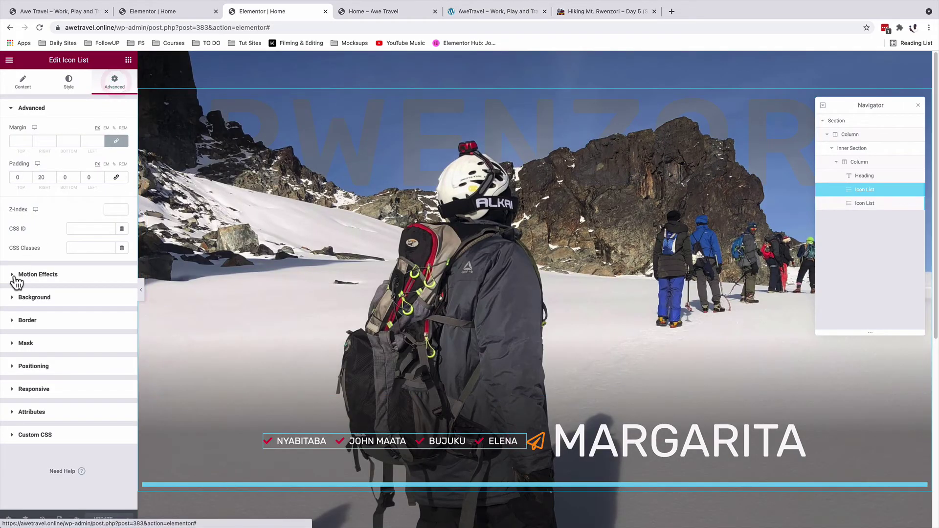
pyautogui.click(34, 275)
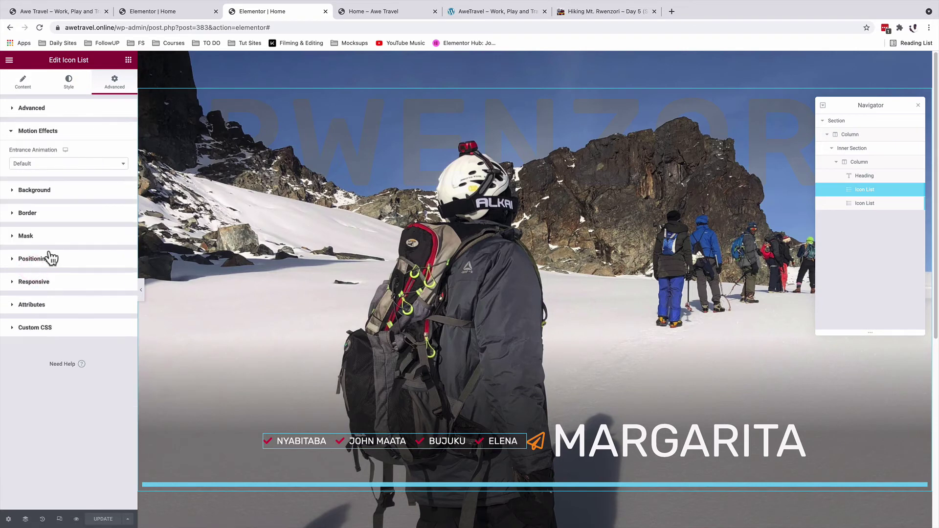
pyautogui.click(48, 169)
pyautogui.click(39, 211)
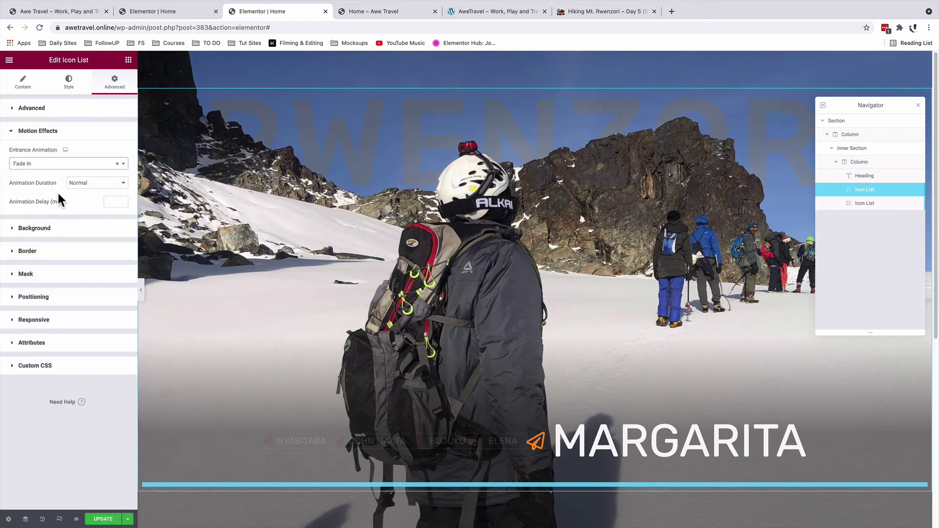
pyautogui.click(112, 201)
pyautogui.write('8')
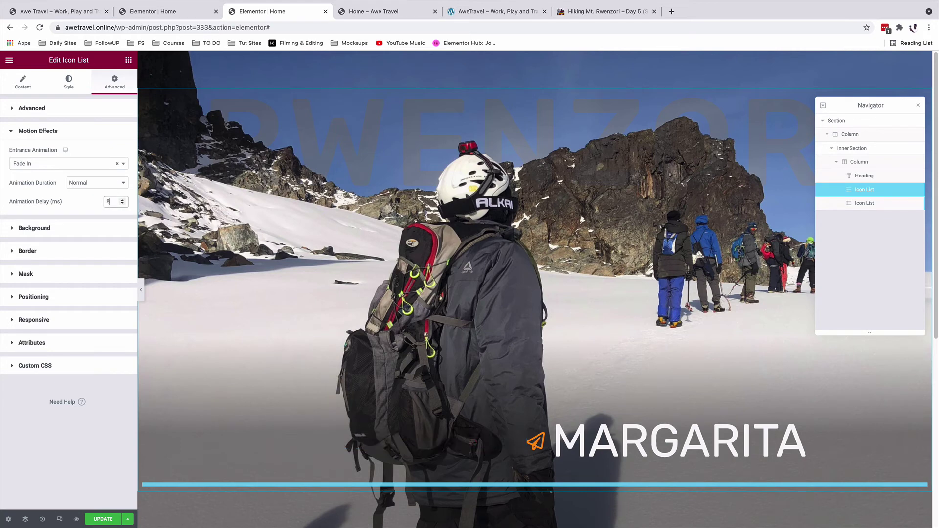
pyautogui.write('00')
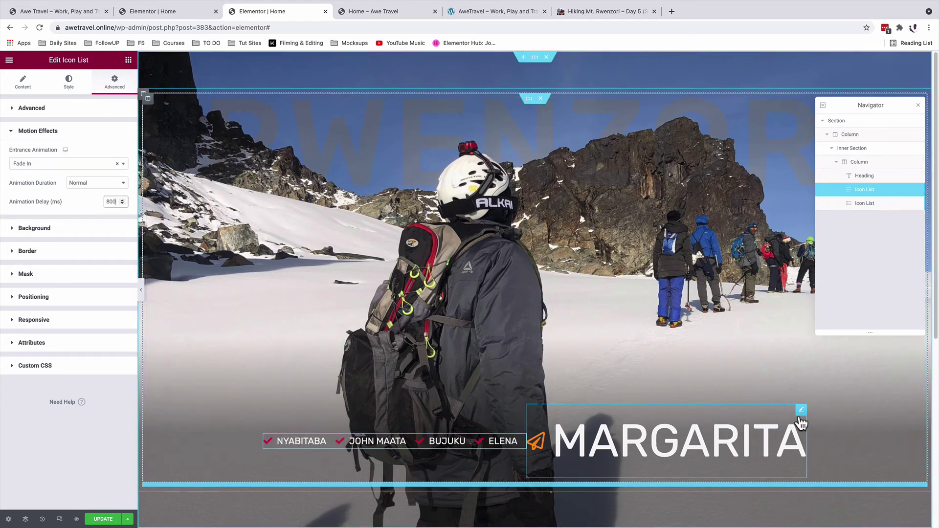
# Give the Margarita icon list a Fade In entrance animation with a 1000 ms delay
pyautogui.click(801, 411)
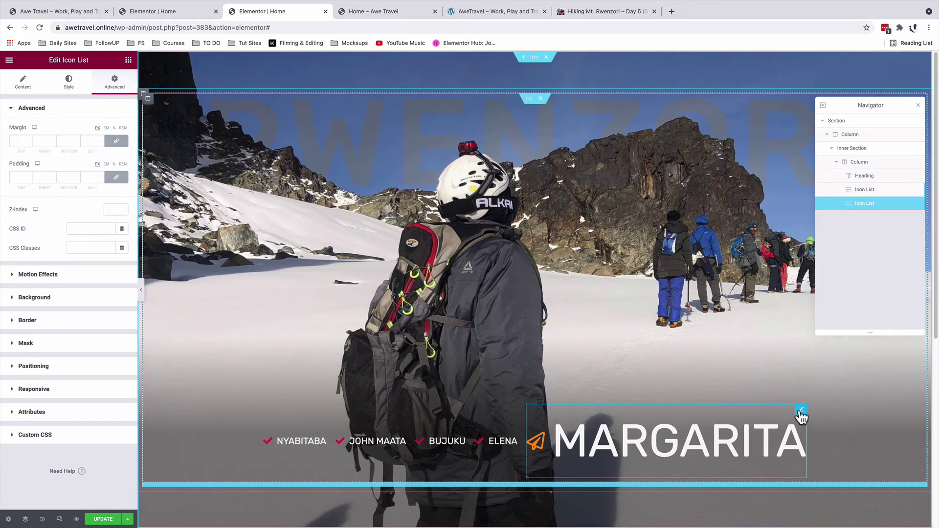
pyautogui.click(38, 274)
pyautogui.click(46, 166)
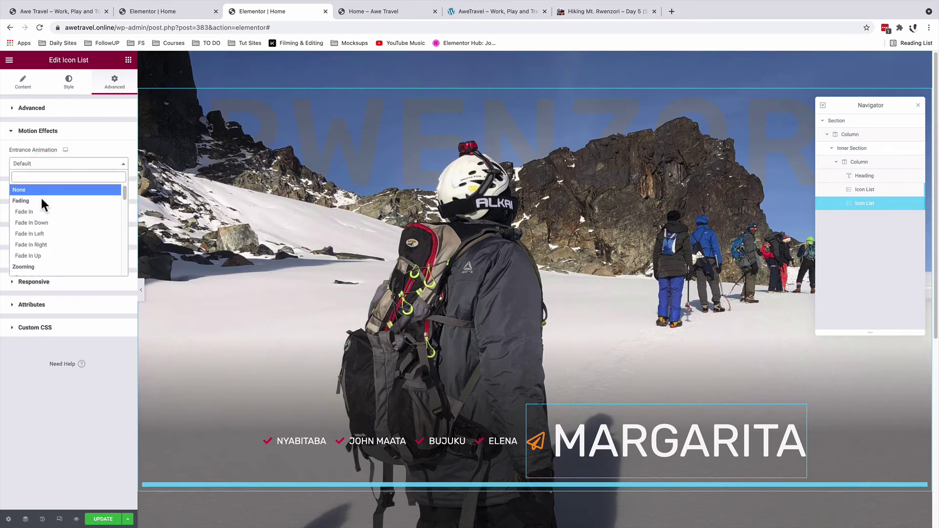
pyautogui.click(38, 211)
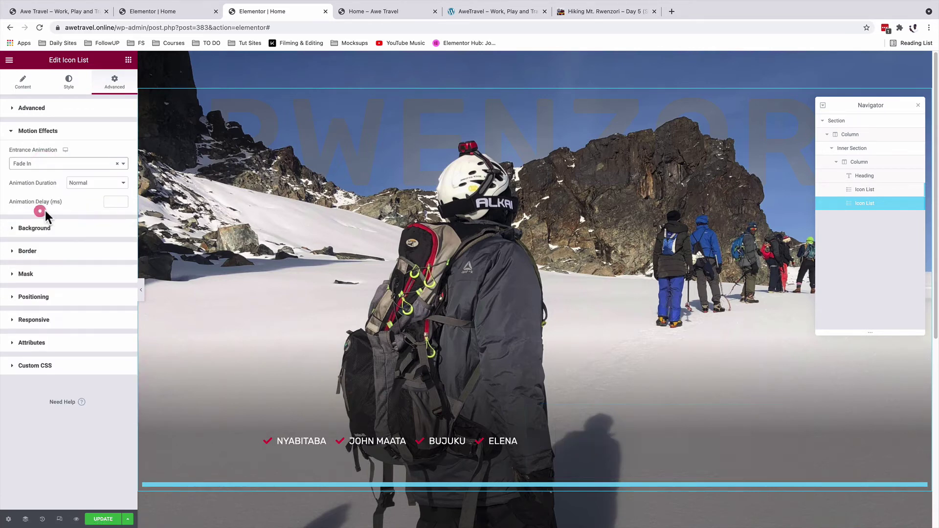
pyautogui.click(105, 200)
pyautogui.write('100')
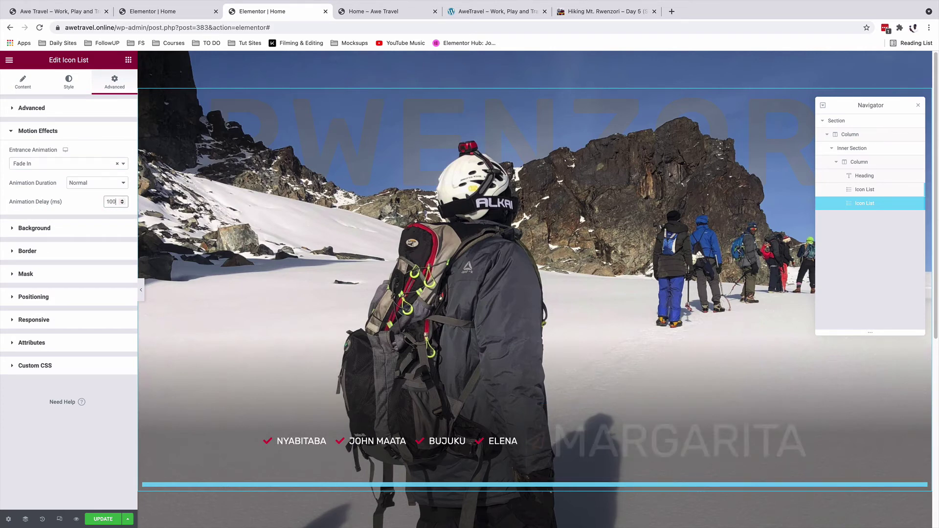
pyautogui.write('0')
# Save the page, reload the live page to check the fade-in, and return to the editor
pyautogui.click(104, 518)
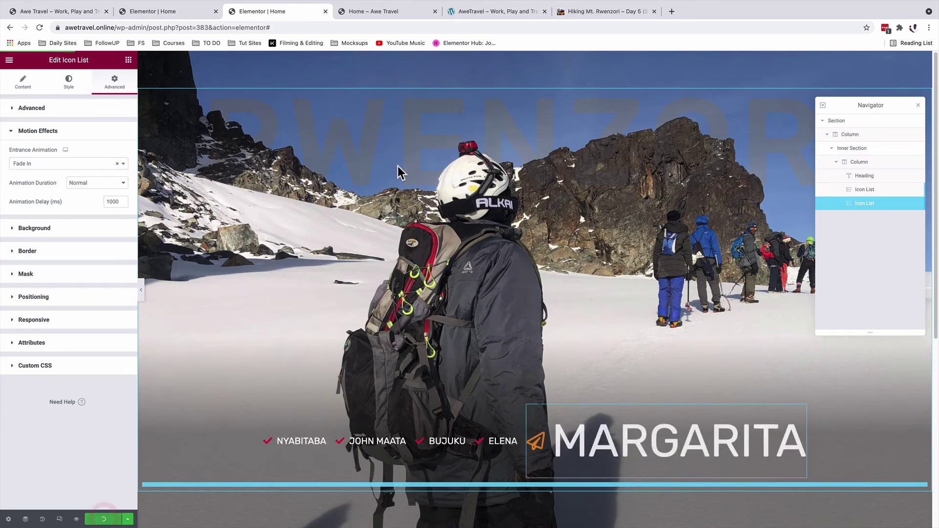
pyautogui.click(382, 14)
pyautogui.press('super+r')
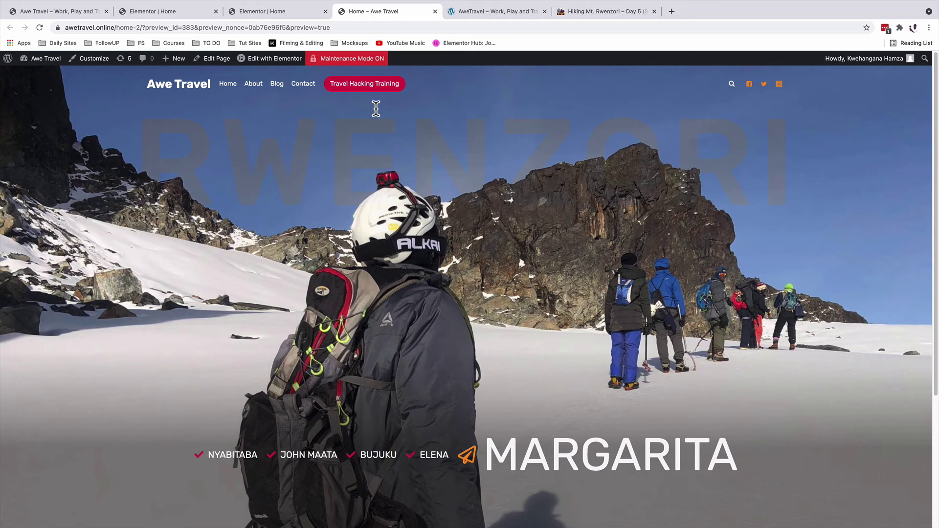
pyautogui.click(263, 11)
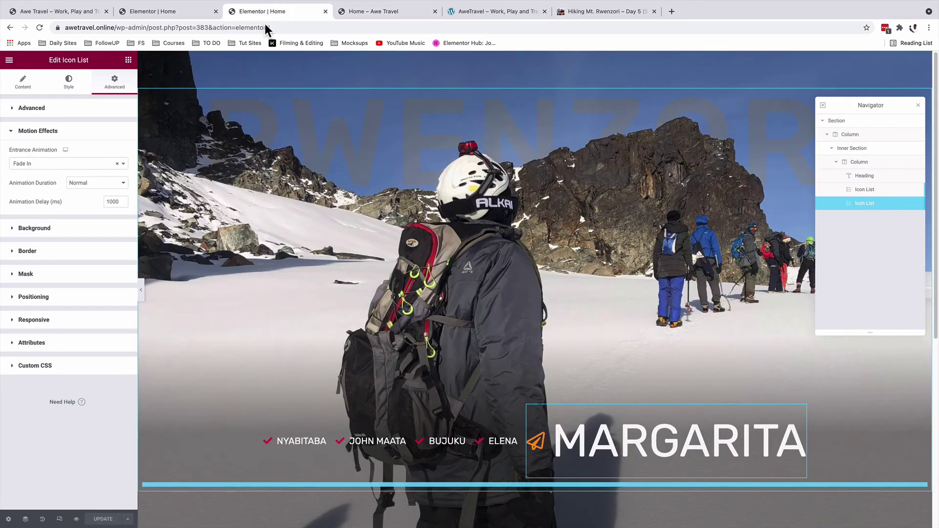
# Turn on Responsive Mode and open the Manage Breakpoints site settings
pyautogui.click(60, 520)
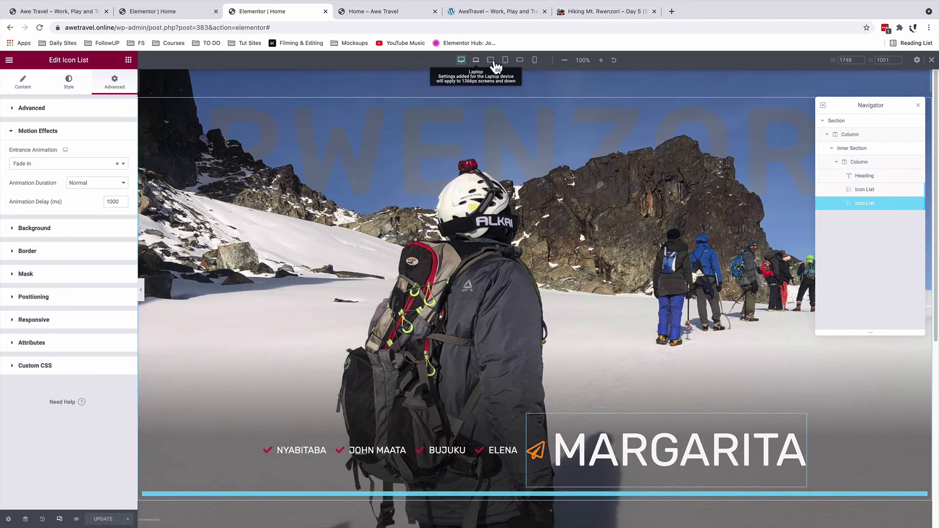
pyautogui.click(918, 61)
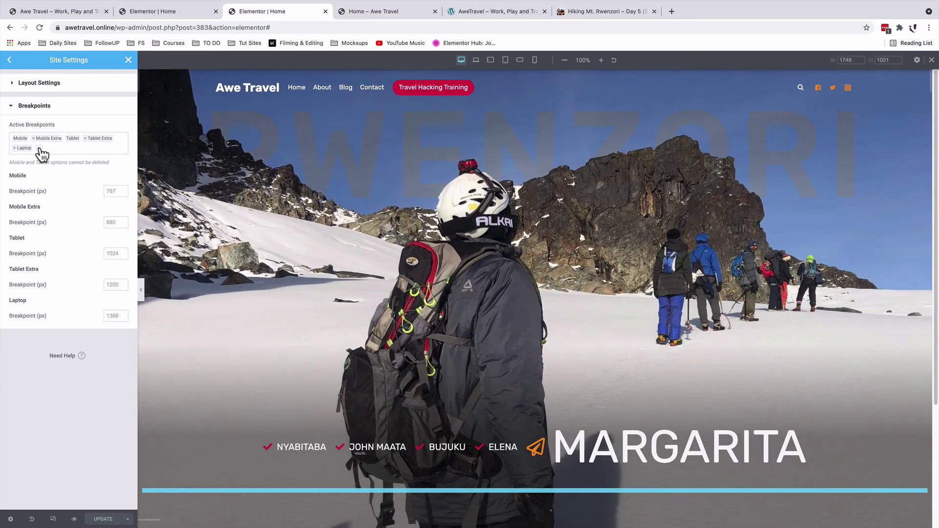
# Remove the Mobile Extra and Tablet Extra breakpoints, save, and reload the editor
pyautogui.click(41, 149)
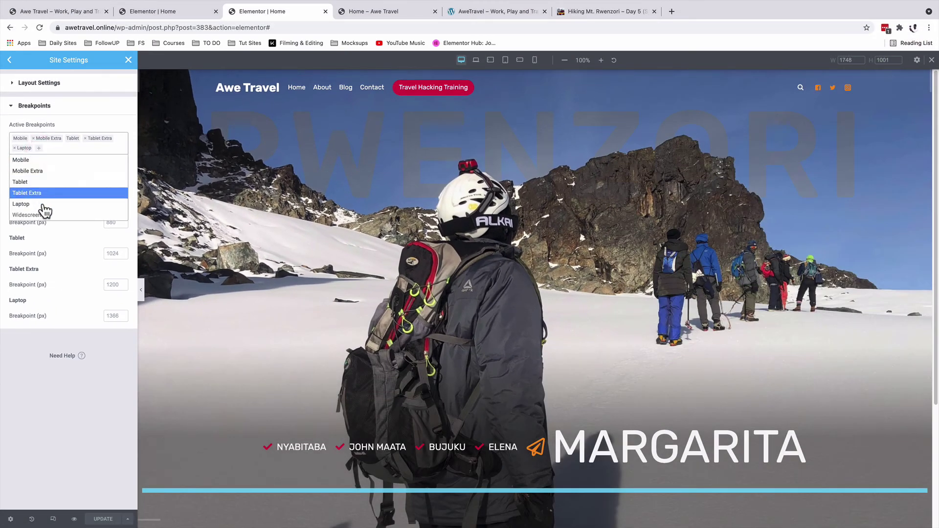
pyautogui.click(34, 138)
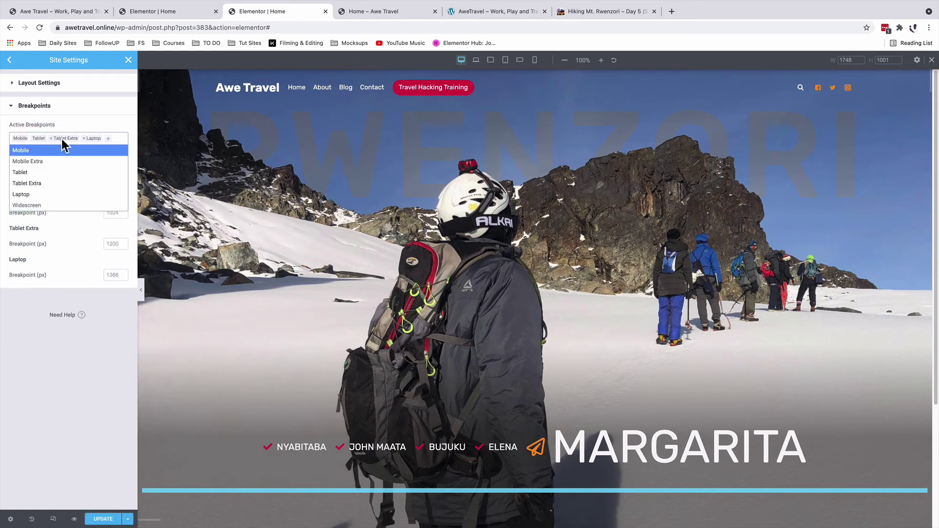
pyautogui.click(50, 138)
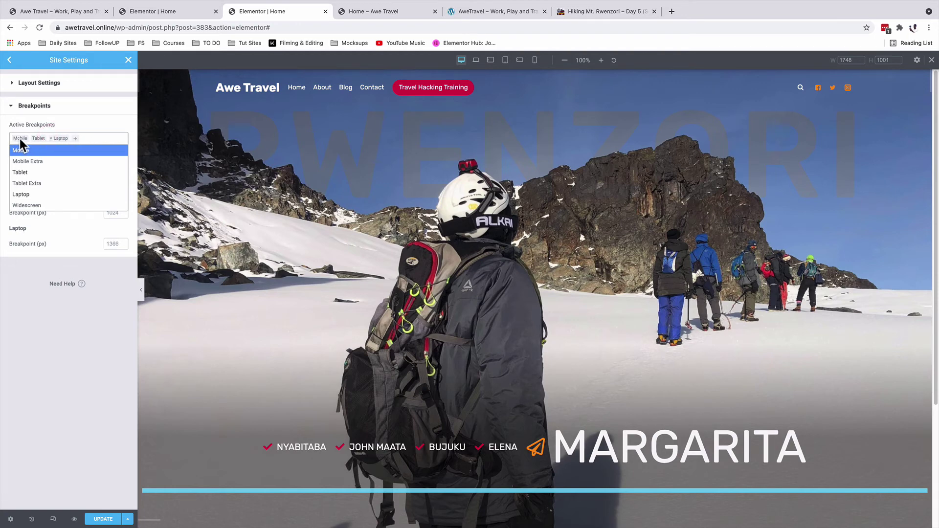
pyautogui.click(94, 143)
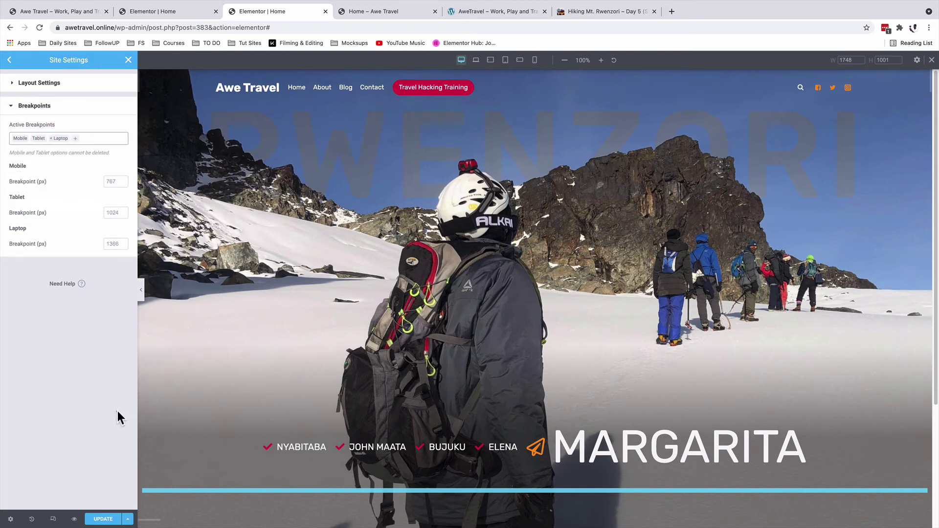
pyautogui.click(103, 520)
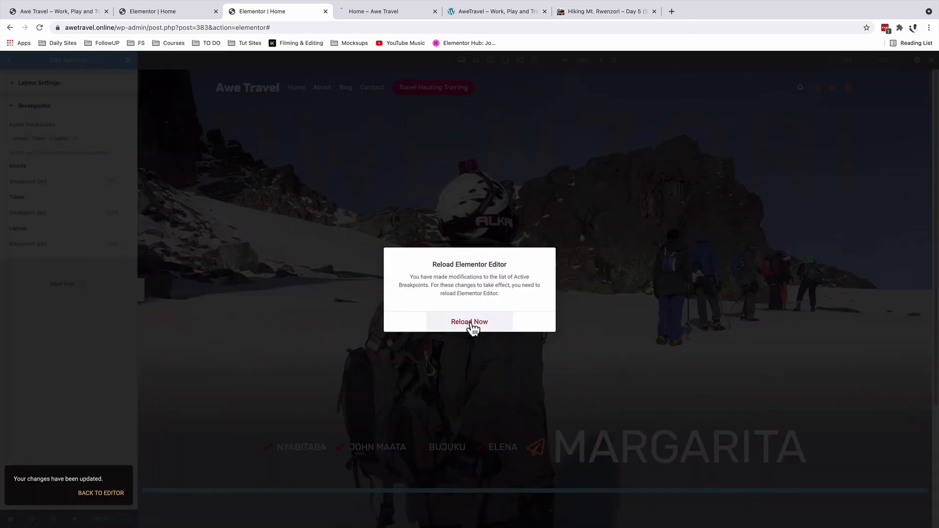
pyautogui.click(471, 323)
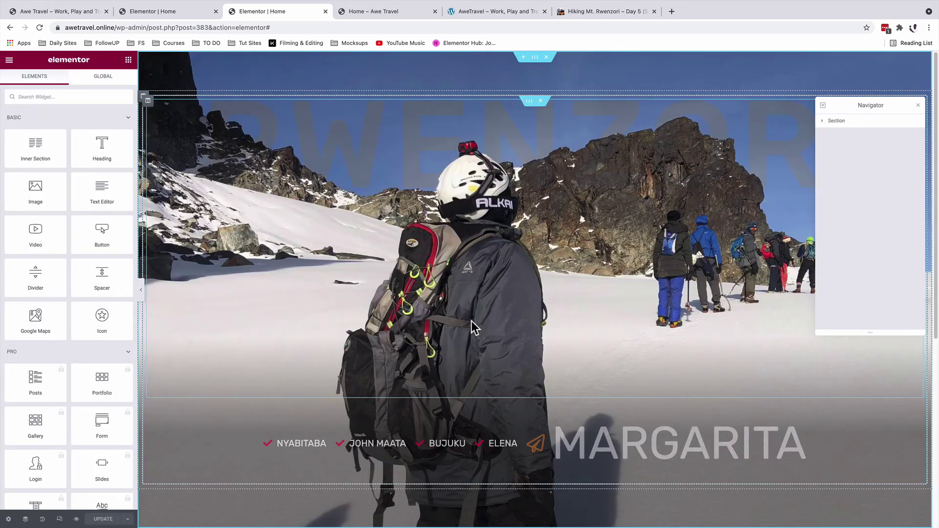
# Preview the page at laptop width and select the hero section's Rwenzori heading
pyautogui.click(59, 519)
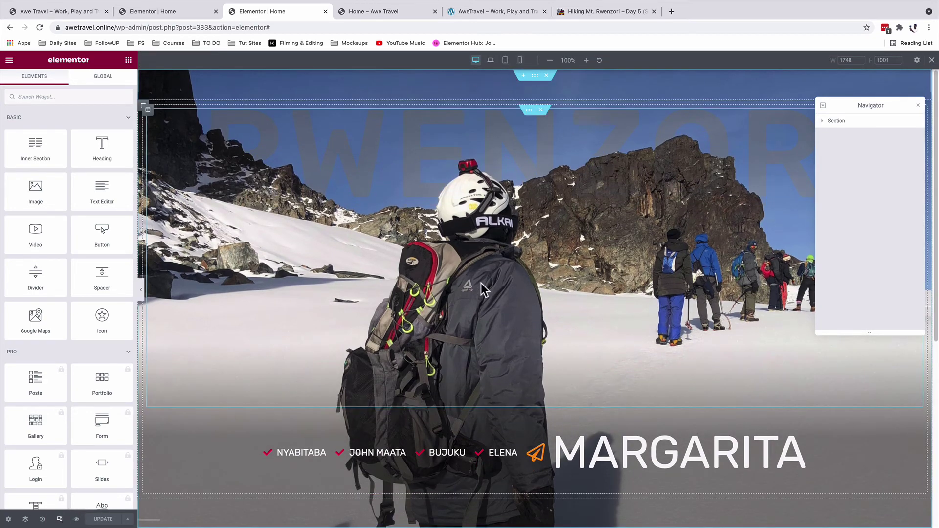
pyautogui.click(490, 61)
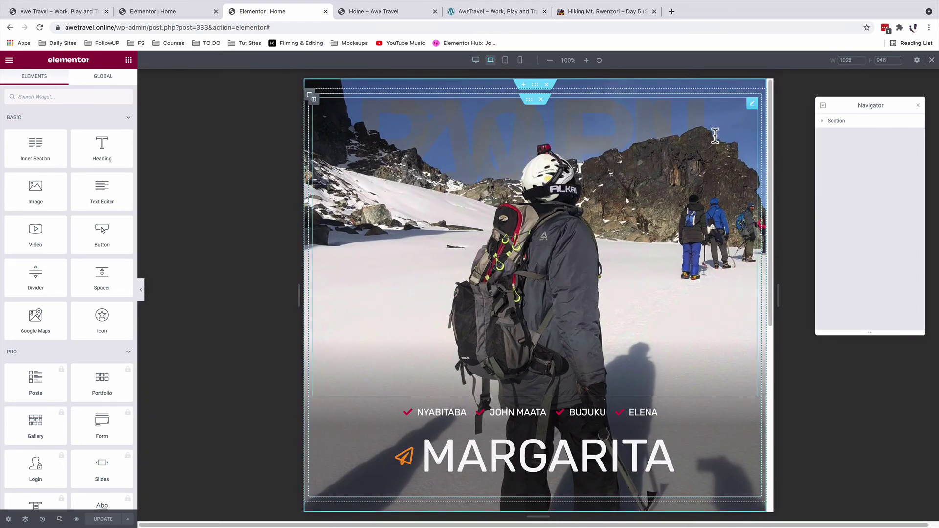
pyautogui.click(831, 121)
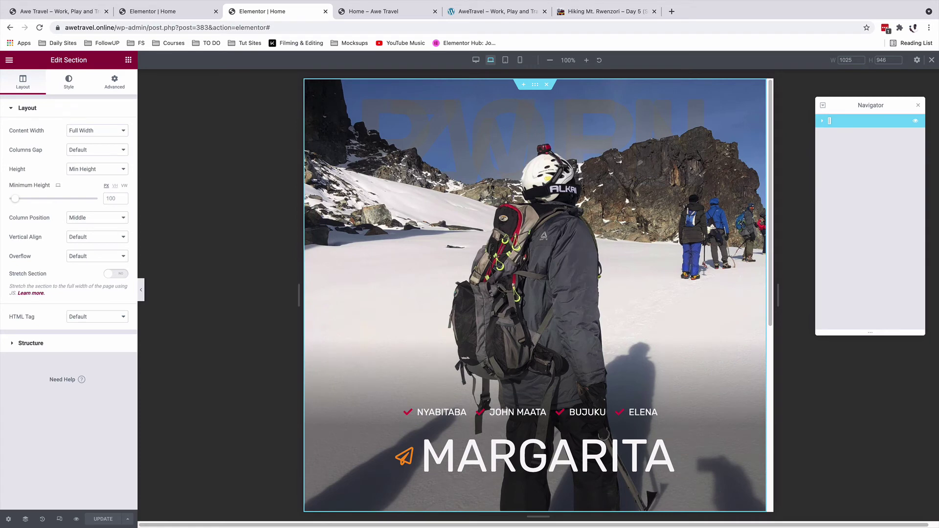
pyautogui.click(755, 116)
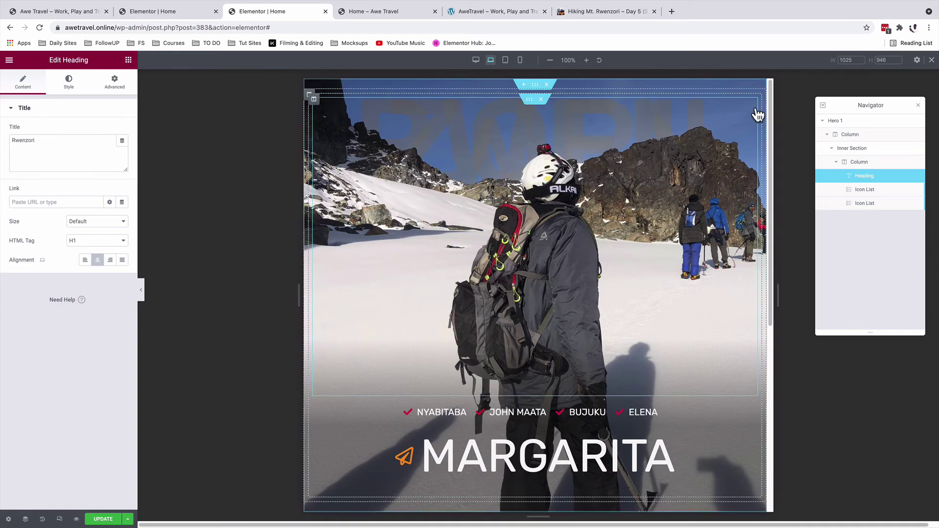
# Set the Rwenzori heading's laptop typography size to 172 px and save the page
pyautogui.click(69, 82)
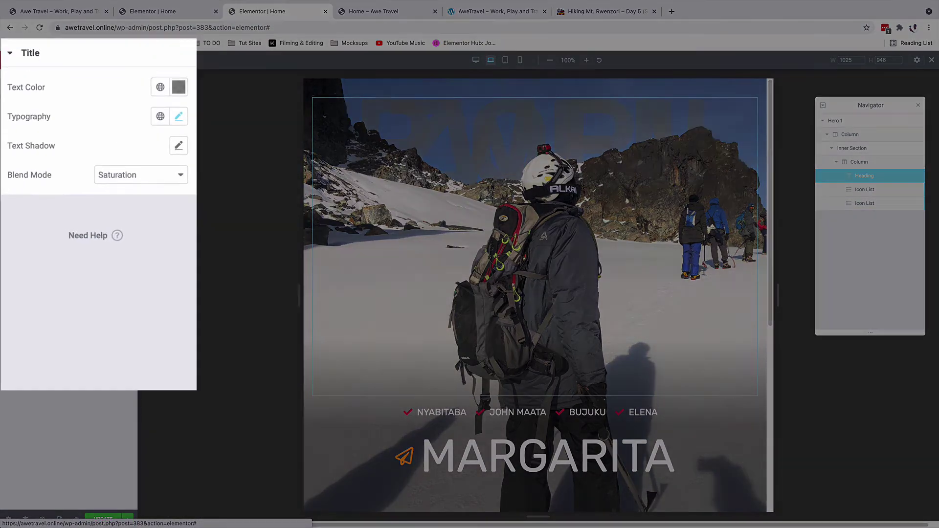
pyautogui.click(179, 116)
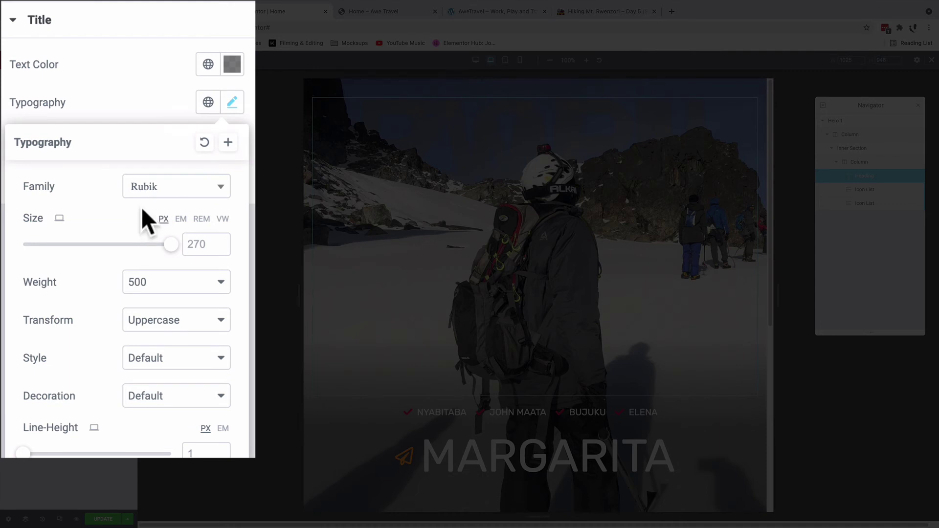
pyautogui.click(59, 219)
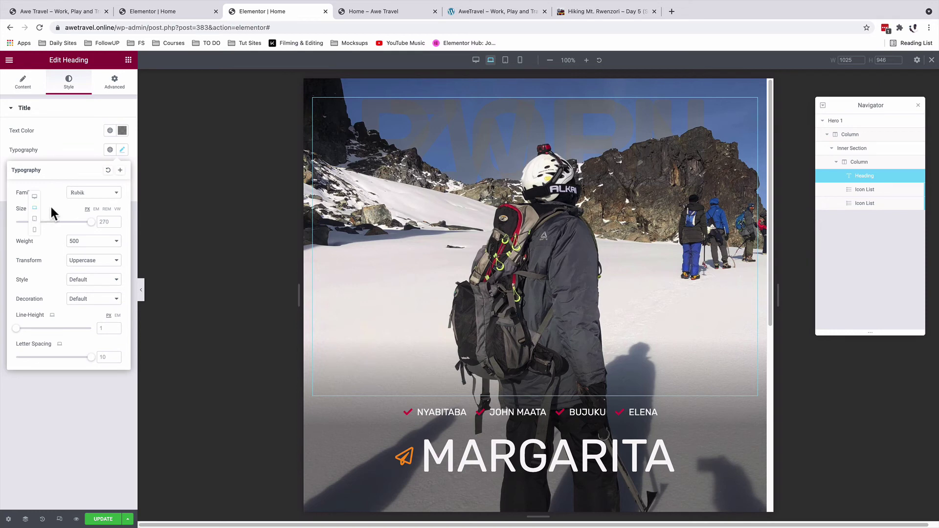
pyautogui.moveTo(91, 222); pyautogui.dragTo(82, 223)
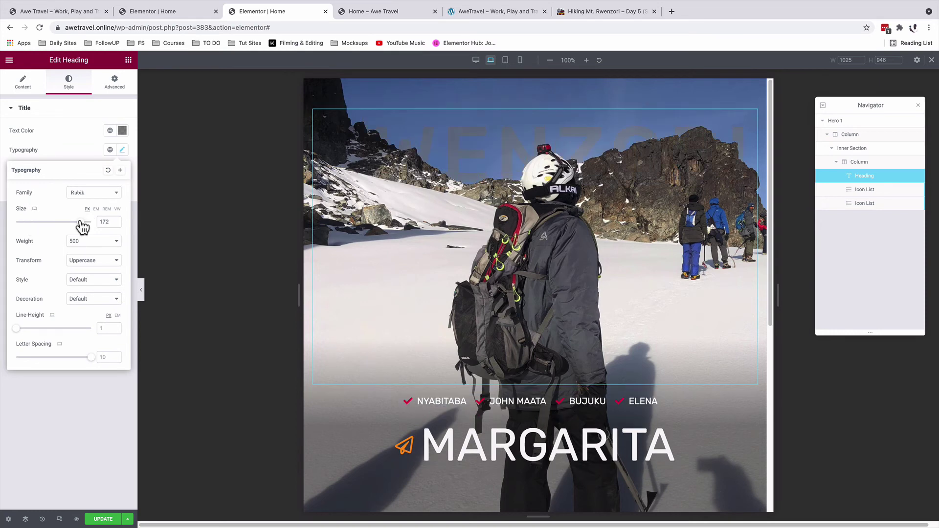
pyautogui.click(75, 140)
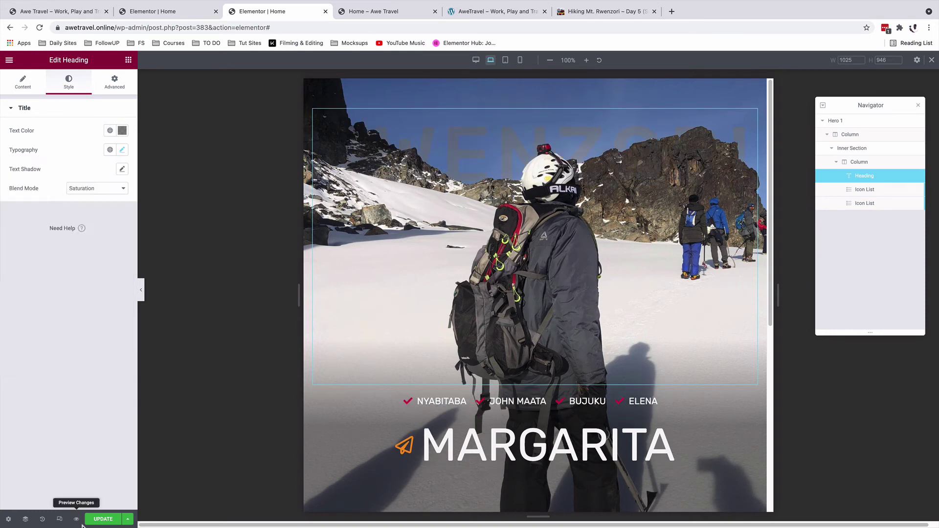
pyautogui.click(104, 519)
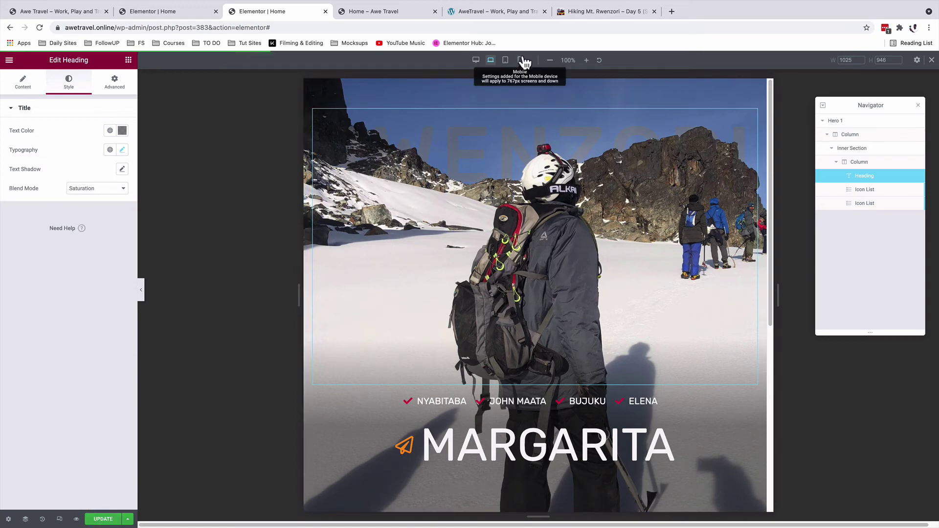
# Switch to tablet preview and shrink the heading's typography size to 137 px
pyautogui.click(507, 60)
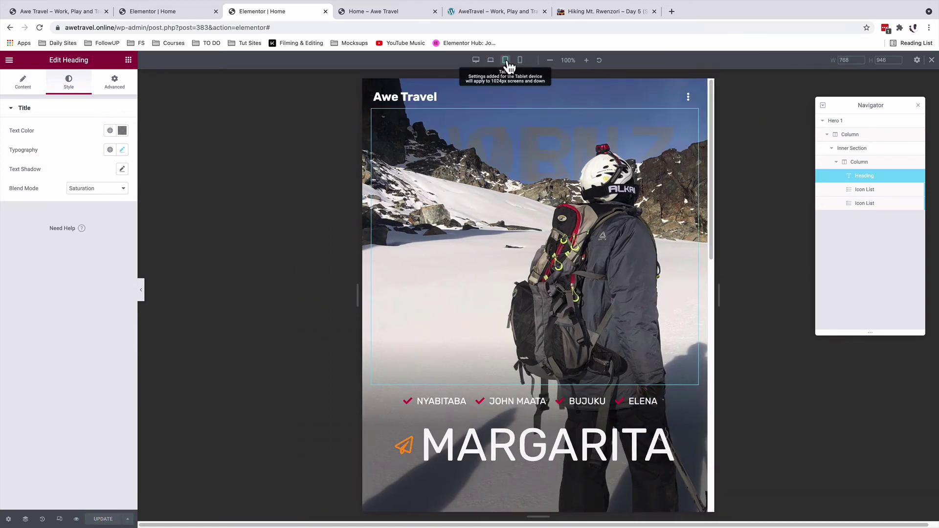
pyautogui.click(121, 150)
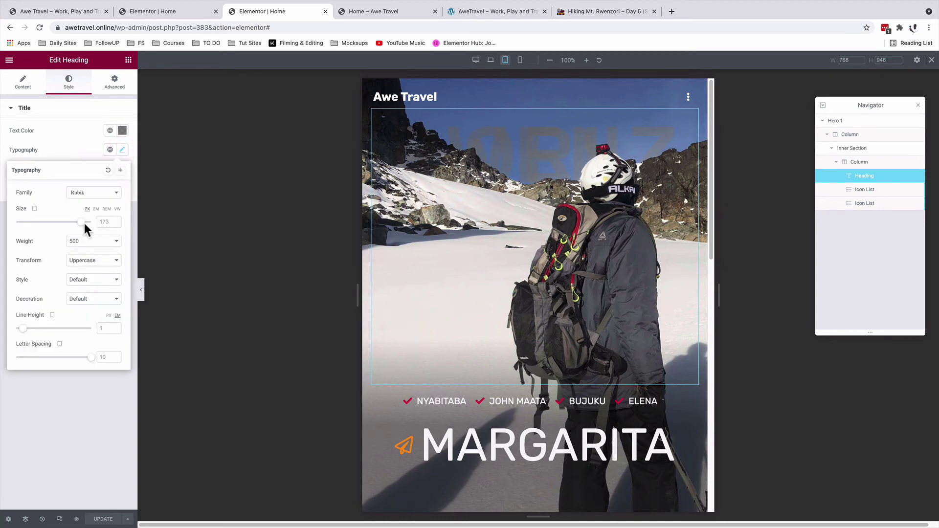
pyautogui.moveTo(83, 222)
pyautogui.mouseDown()
pyautogui.moveTo(63, 226)
pyautogui.moveTo(71, 230)
pyautogui.mouseUp()
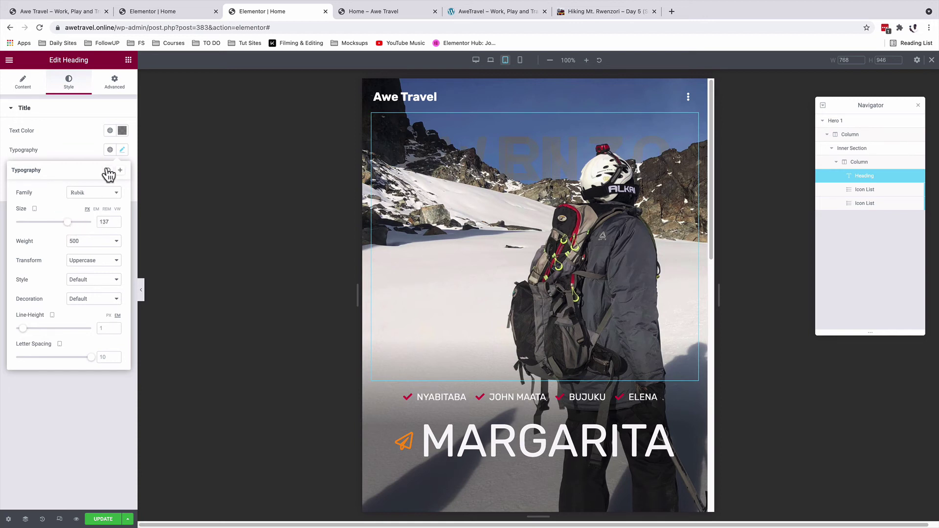
pyautogui.click(116, 86)
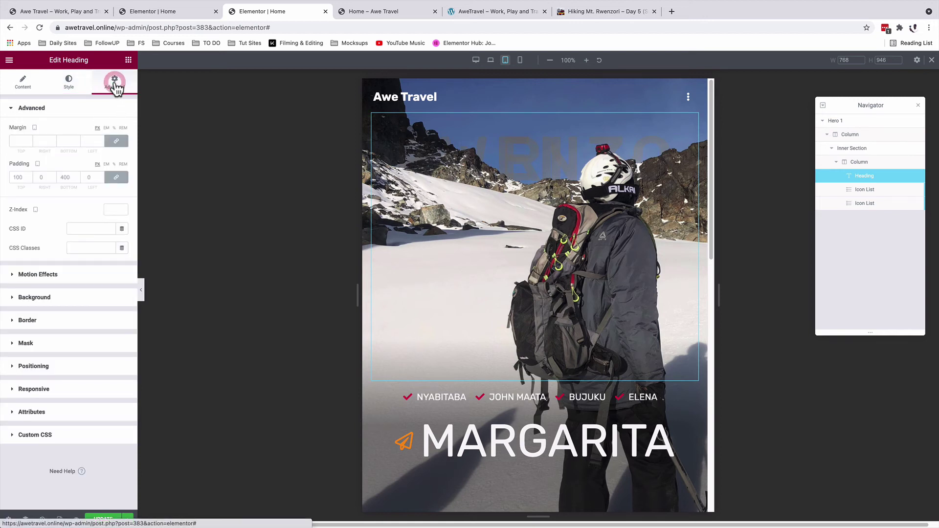
# Turn on Hide On Tablet and Hide On Mobile for the faded Rwenzori heading
pyautogui.click(37, 389)
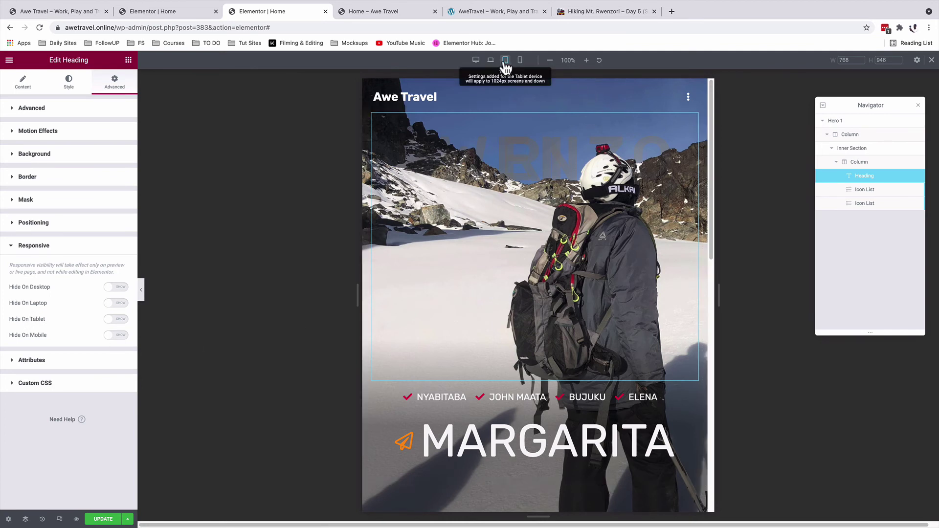
pyautogui.click(120, 321)
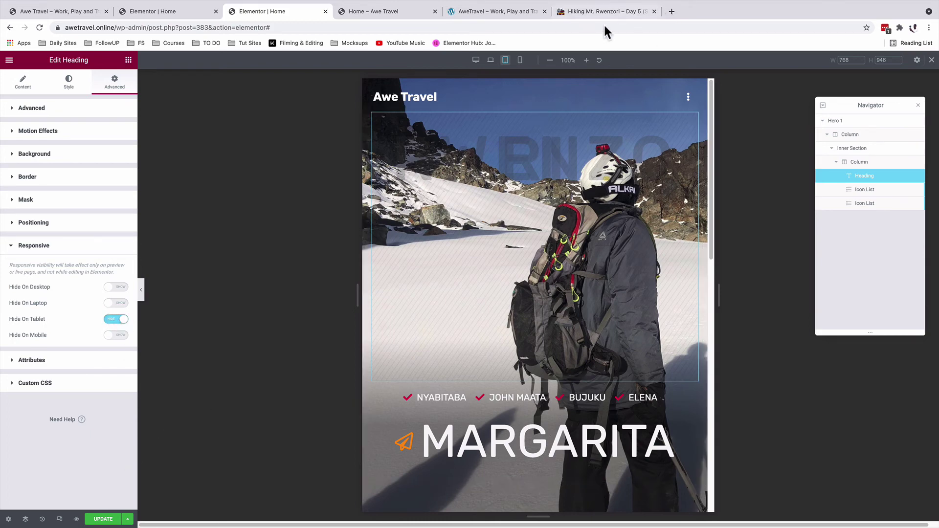
pyautogui.click(520, 60)
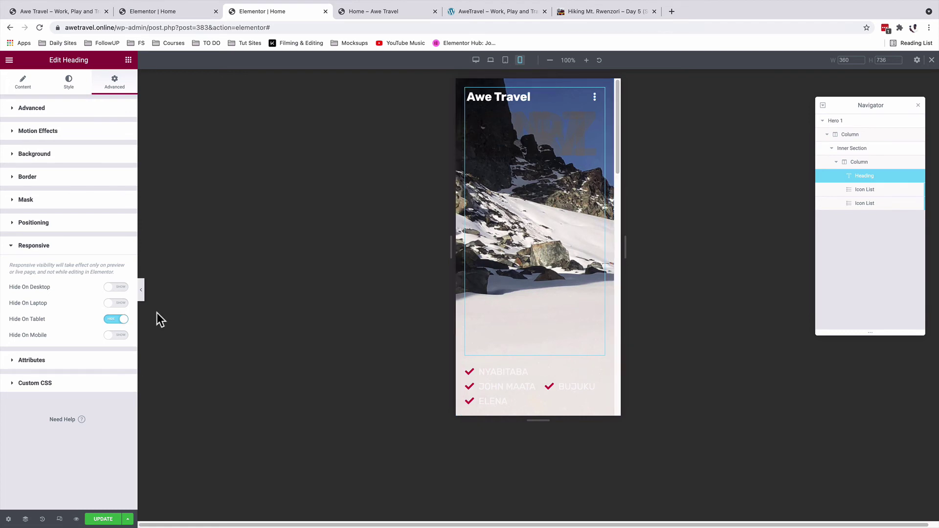
pyautogui.click(123, 336)
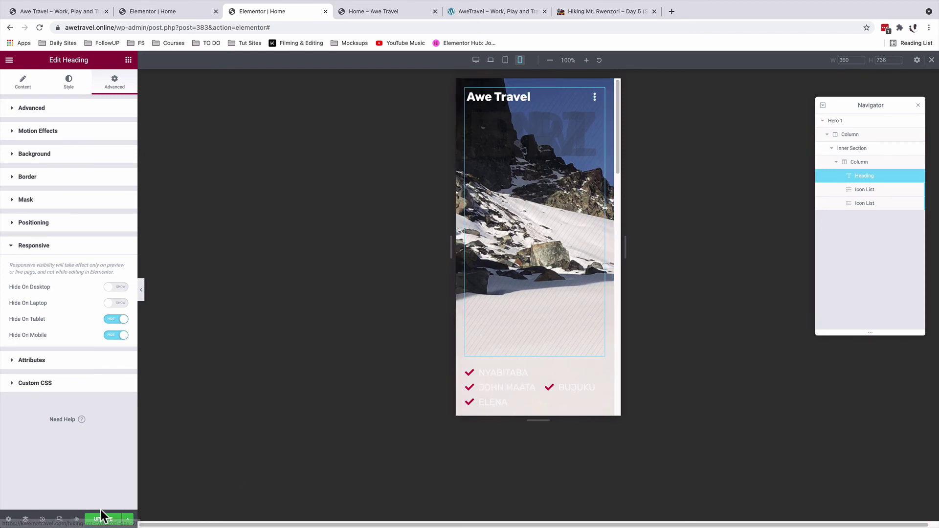
# Preview the page at laptop, tablet and 360 px mobile widths to confirm the heading is hidden
pyautogui.click(491, 60)
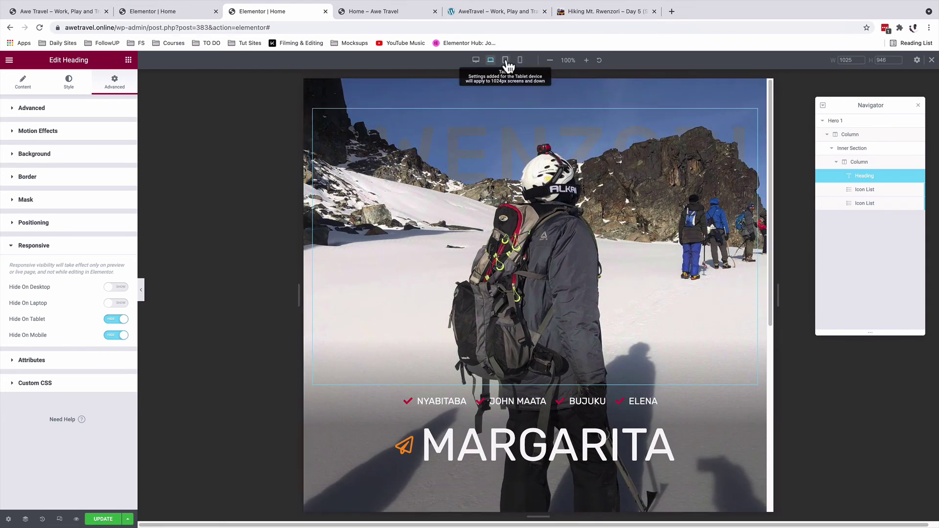
pyautogui.click(506, 61)
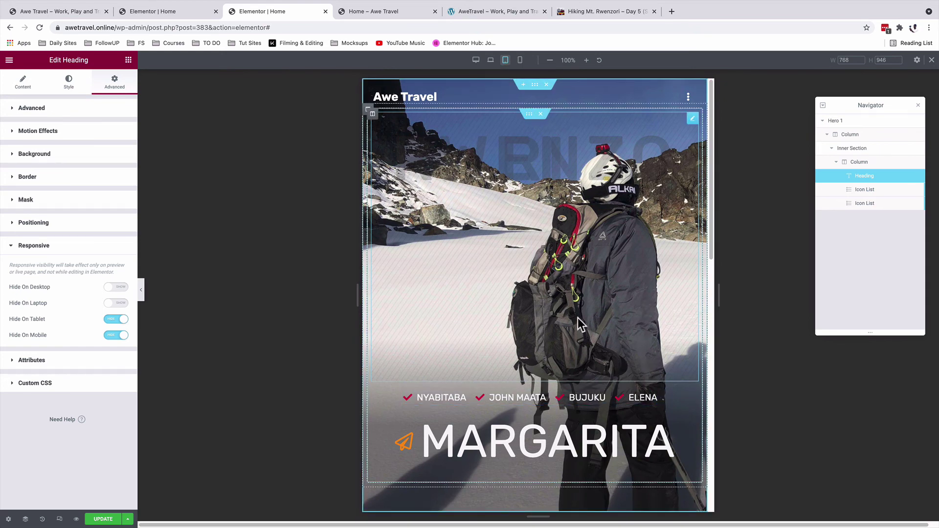
pyautogui.click(520, 60)
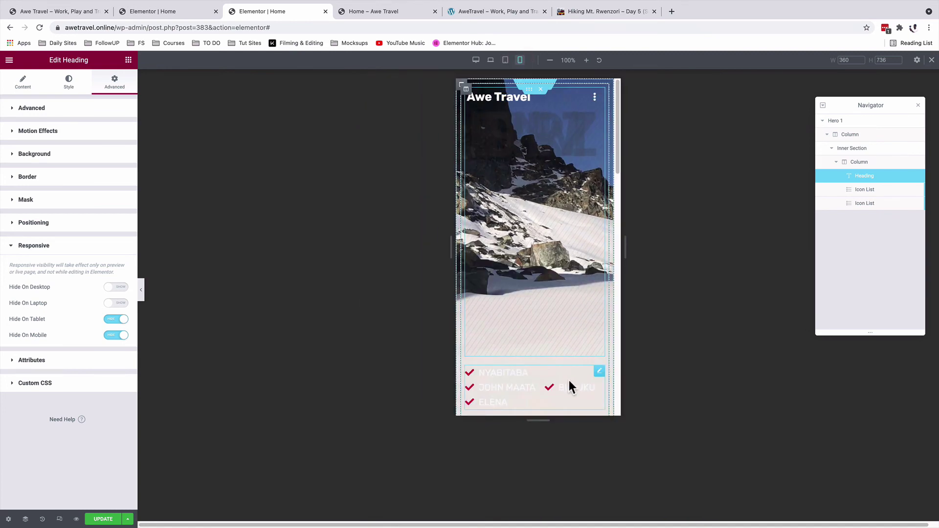
pyautogui.scroll(-3, 570, 356)
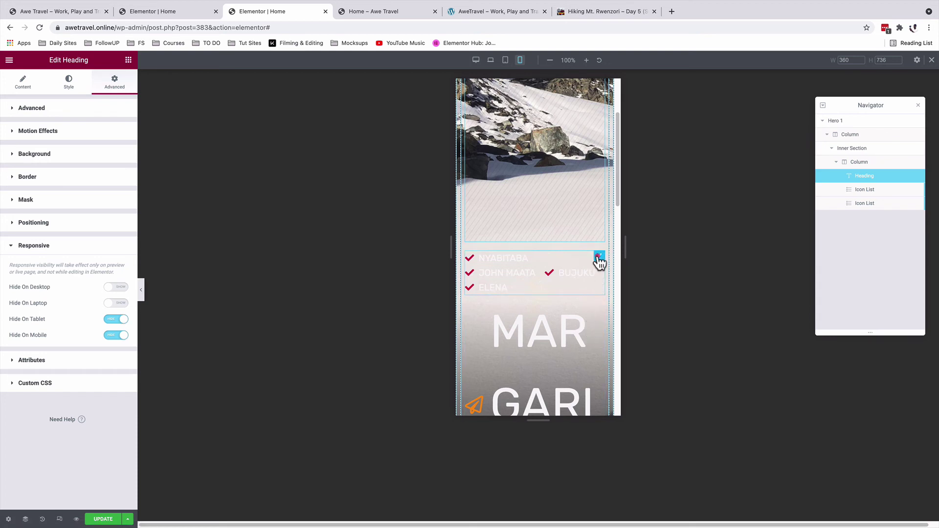
# Set the camp name list's mobile typography size to 16
pyautogui.click(598, 257)
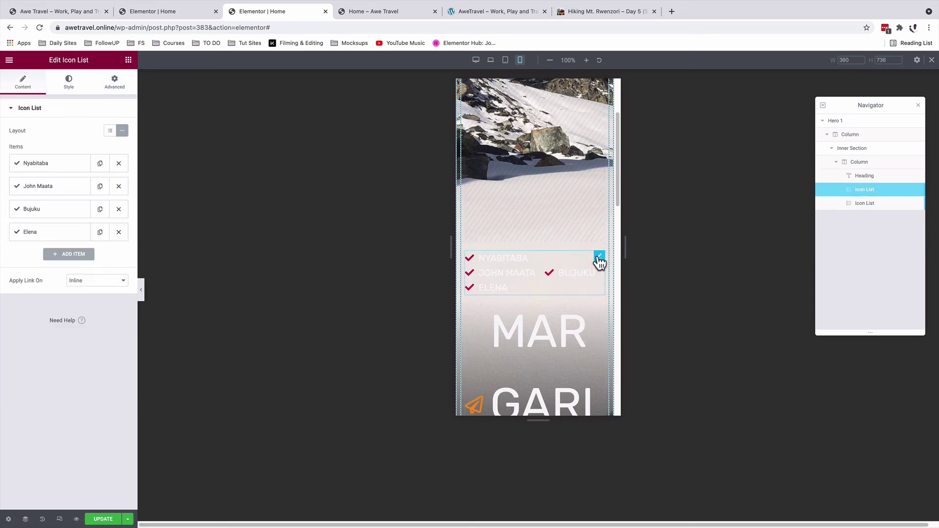
pyautogui.click(68, 82)
pyautogui.click(122, 244)
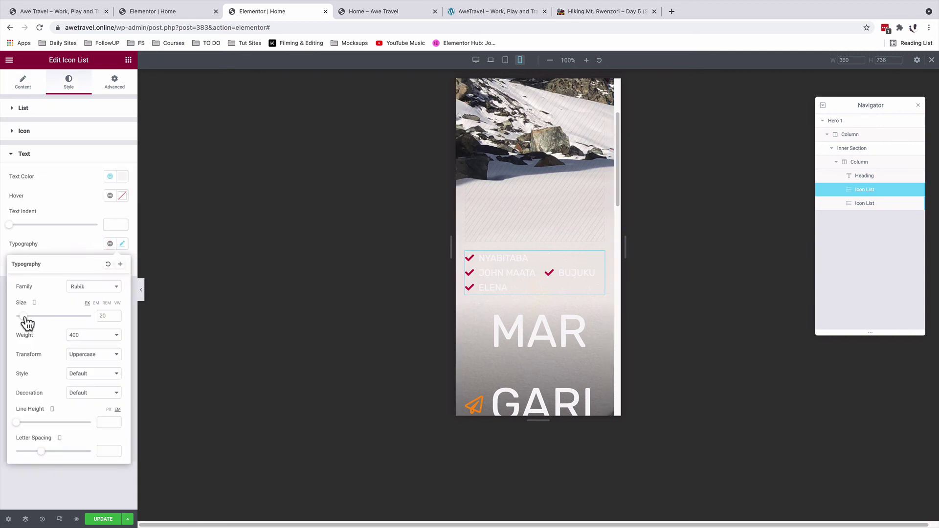
pyautogui.moveTo(25, 318); pyautogui.dragTo(24, 319)
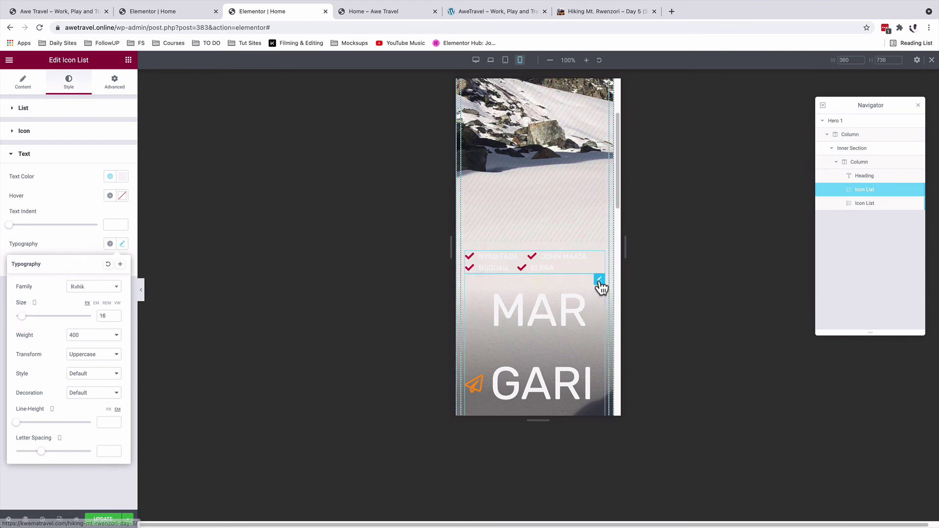
# Set the MARGARITA item list's mobile text size to 35 px
pyautogui.click(599, 281)
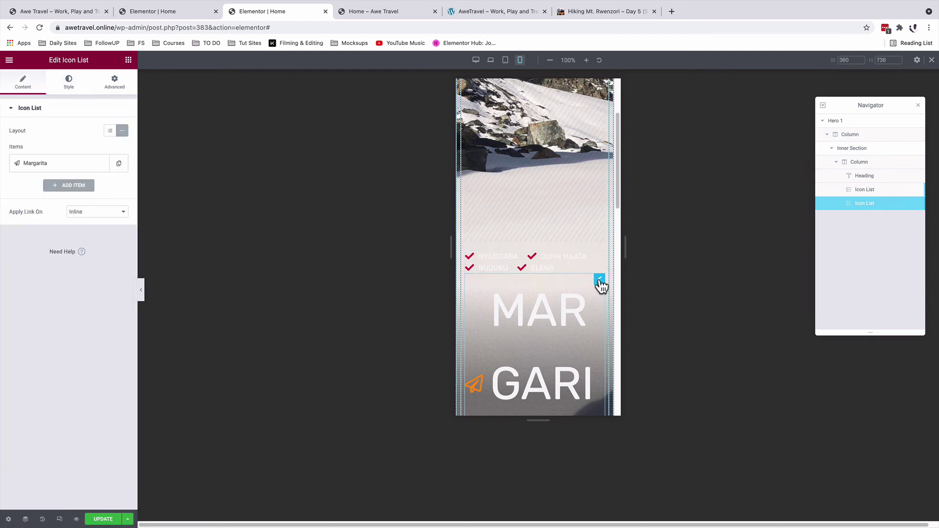
pyautogui.click(70, 84)
pyautogui.click(62, 233)
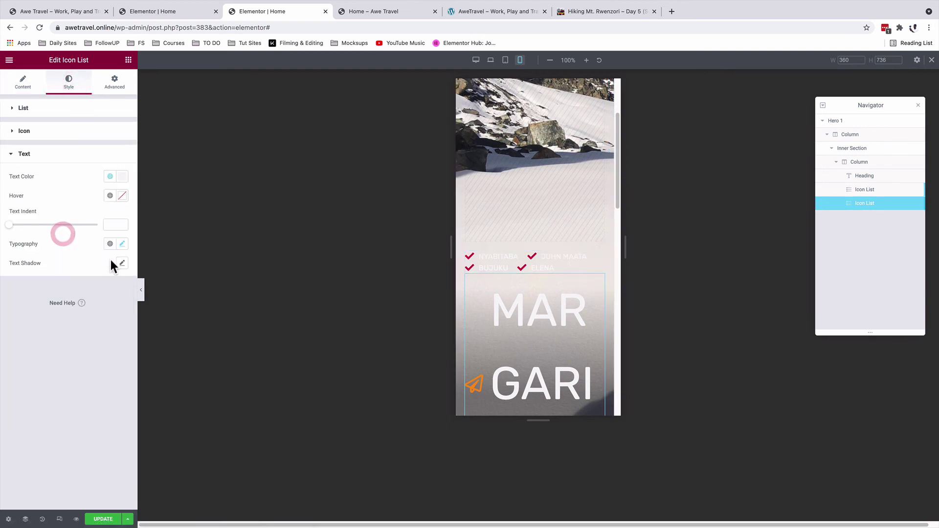
pyautogui.click(125, 244)
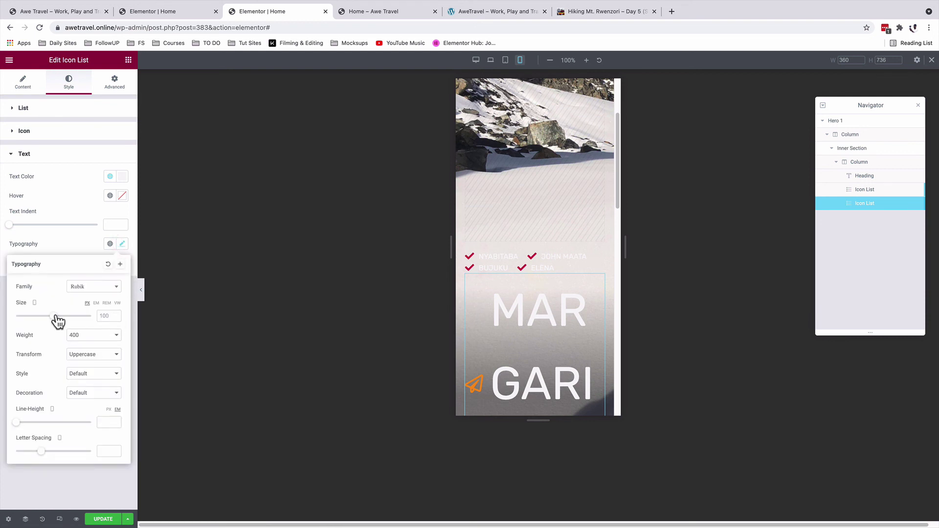
pyautogui.moveTo(53, 316); pyautogui.dragTo(33, 316)
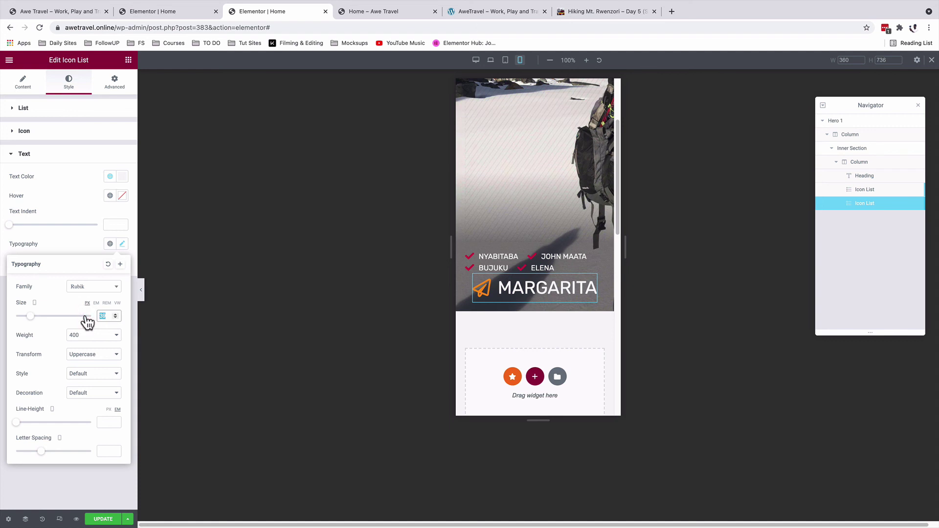
pyautogui.write('35')
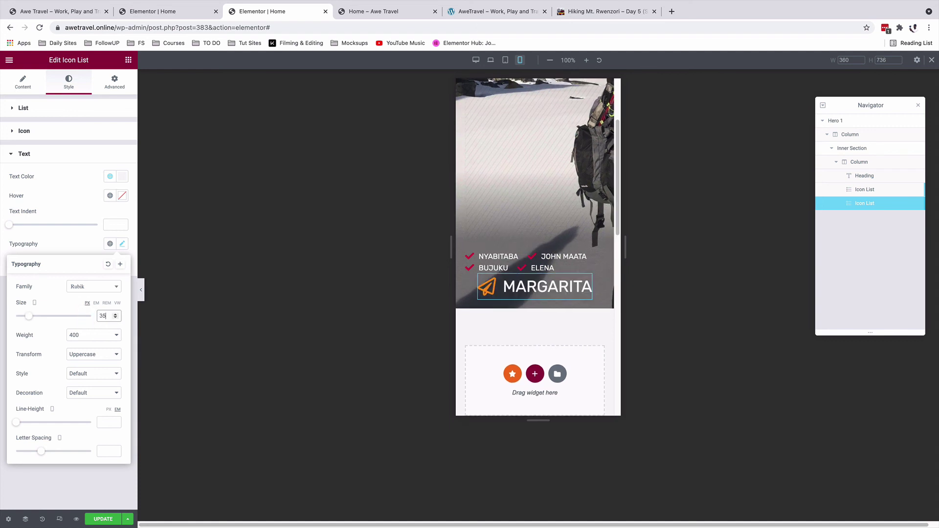
pyautogui.click(63, 479)
pyautogui.scroll(3, 520, 263)
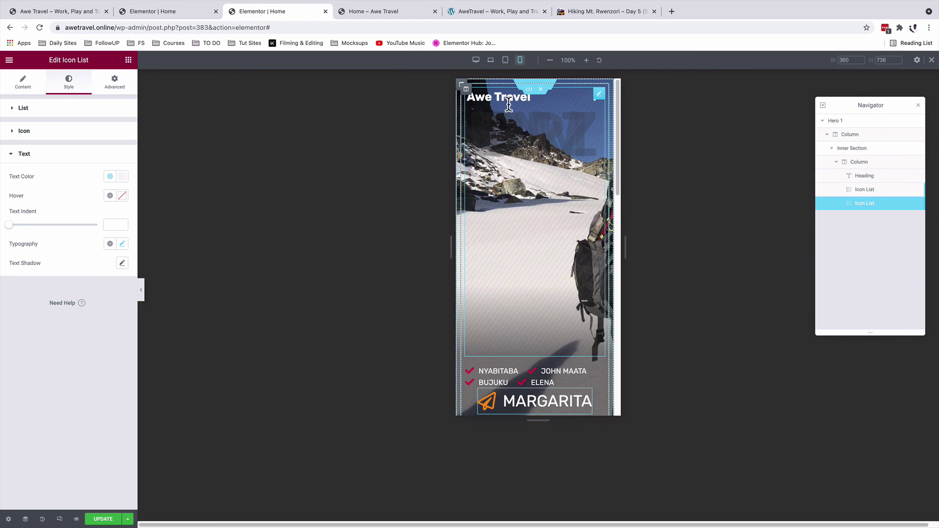
# Check the desktop, laptop, tablet and mobile previews, ending back on desktop width
pyautogui.click(476, 60)
pyautogui.click(490, 59)
pyautogui.click(506, 60)
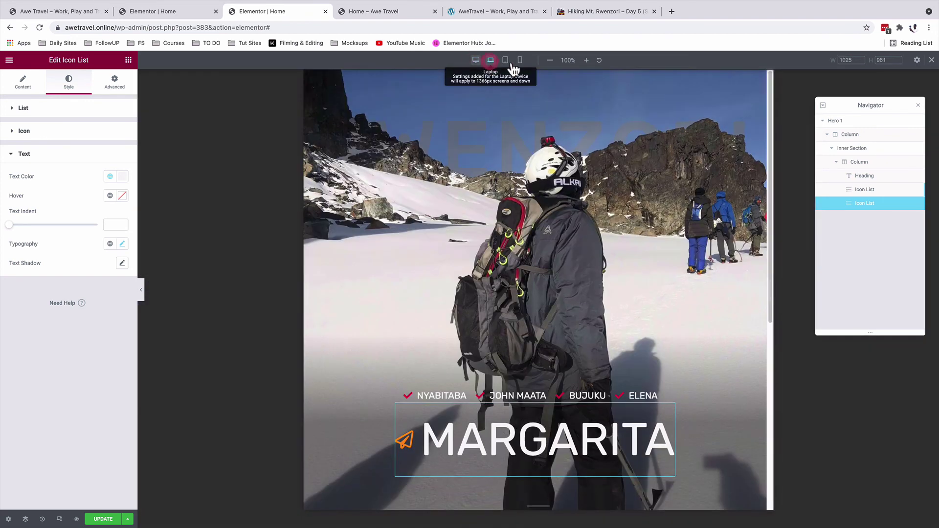
pyautogui.click(520, 59)
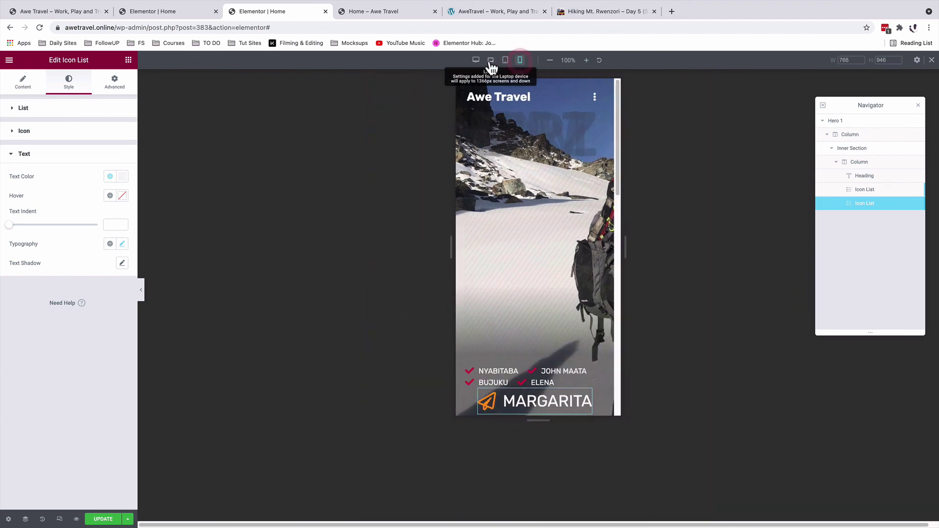
pyautogui.click(476, 60)
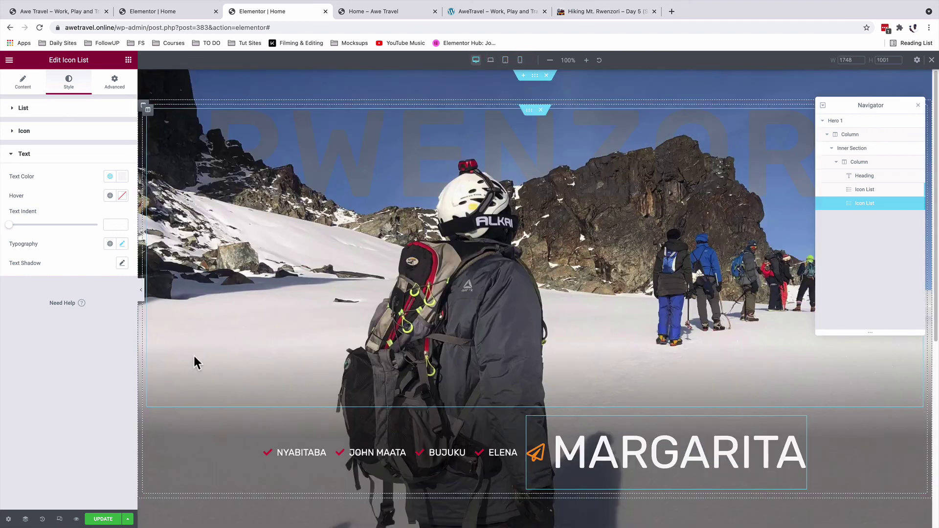
# Save the page with UPDATE and open Preview Changes in a new tab
pyautogui.click(103, 519)
pyautogui.click(76, 519)
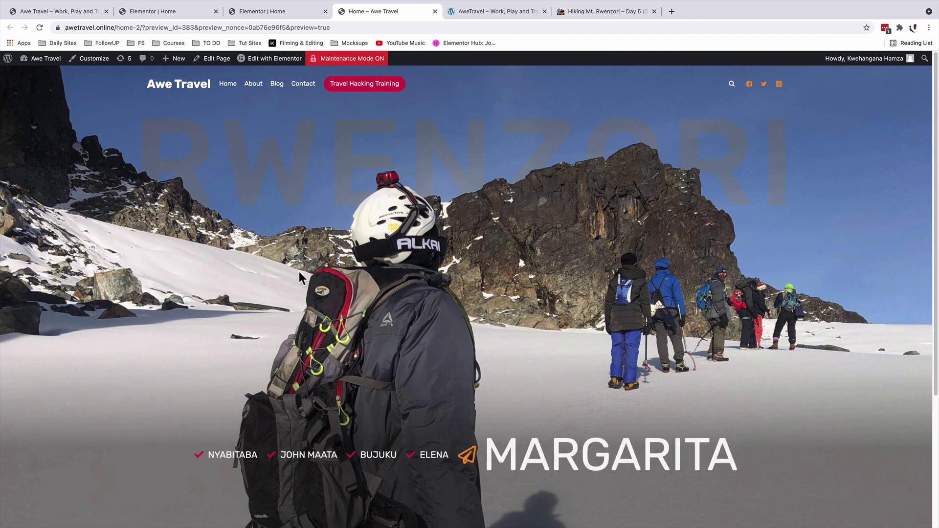
pyautogui.hotkey('ctrl', 'shift', 'Tab')
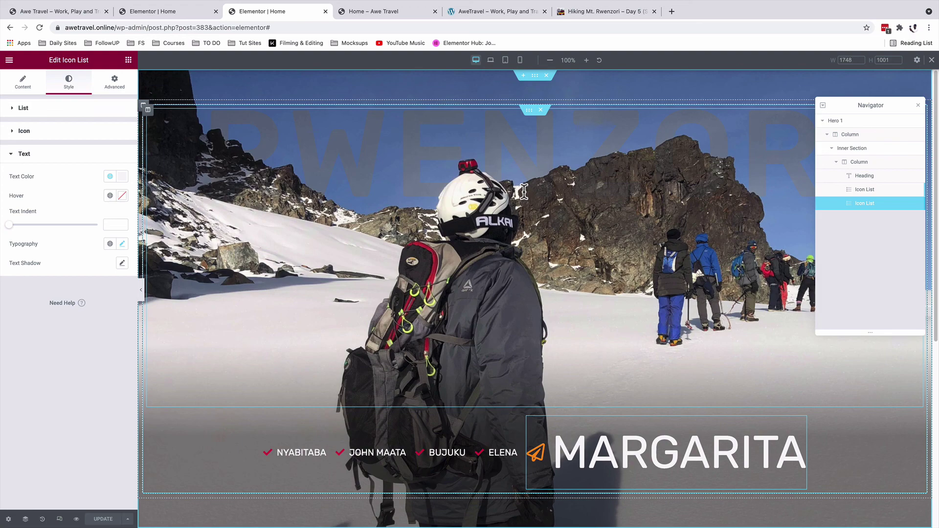
# Reload the live awetravel.local homepage and scroll down to the Tours section
pyautogui.press('super+5')
pyautogui.press('super+r')
pyautogui.scroll(-3, 457, 243)
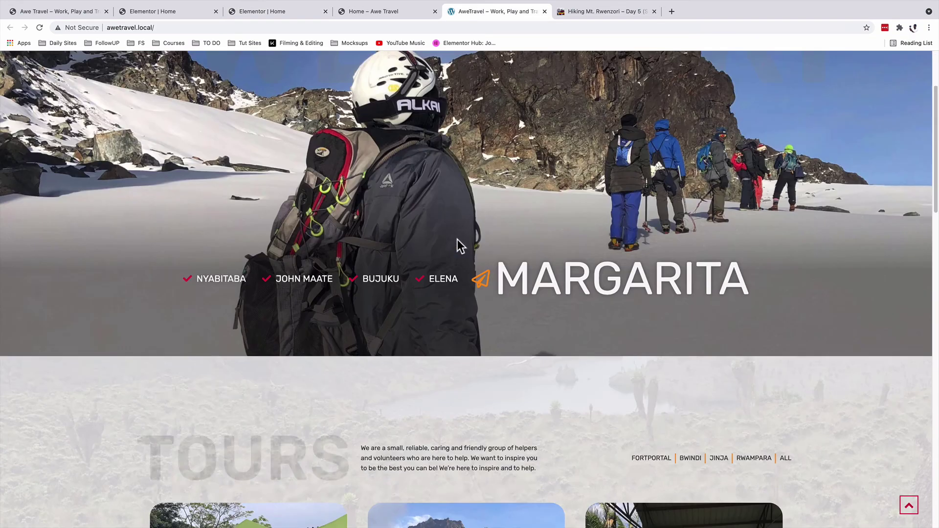
pyautogui.scroll(-5, 459, 243)
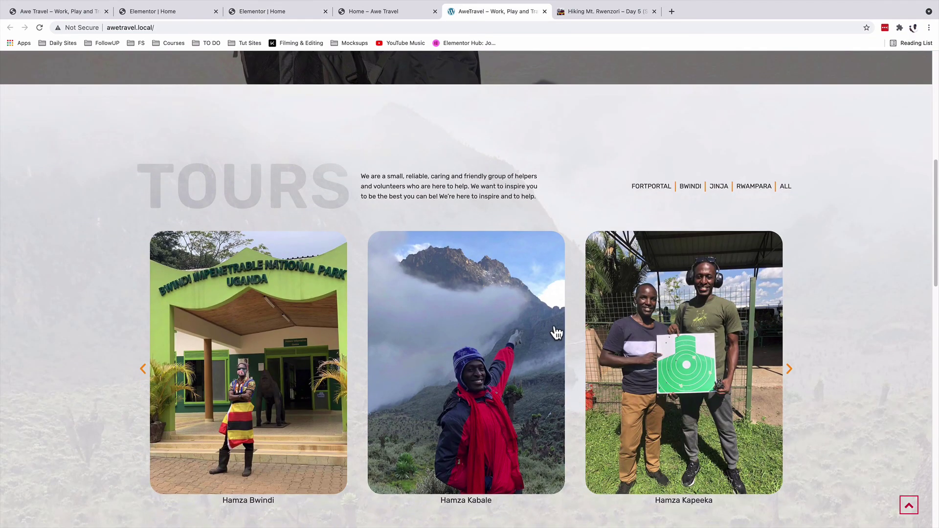